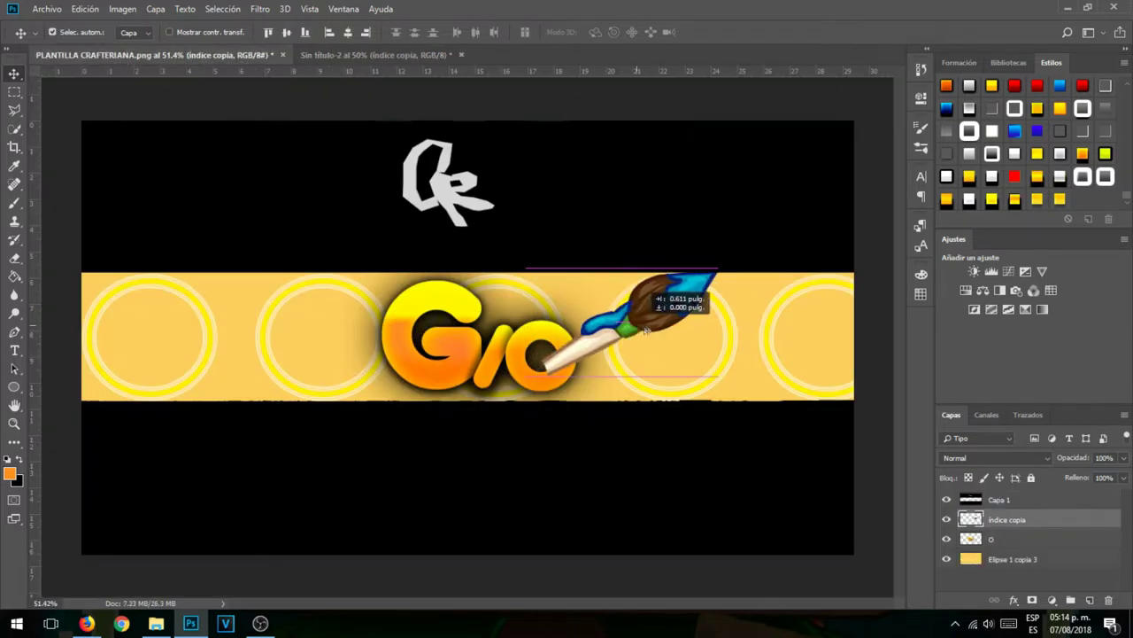
left_click_drag(1007, 519, 1008, 549)
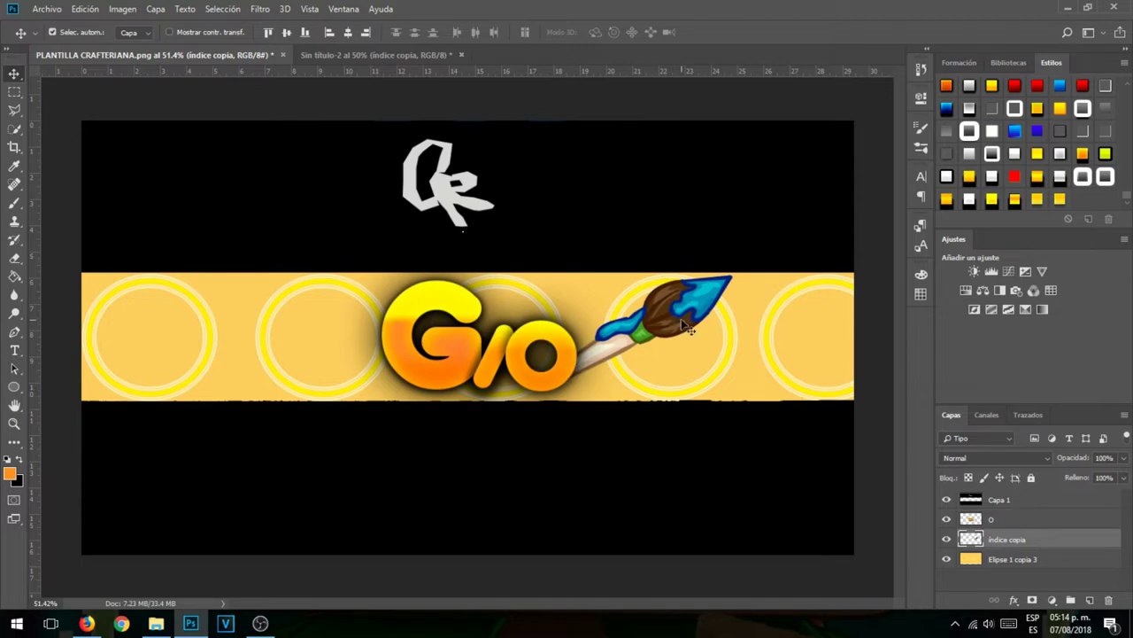
key("ctrl+j")
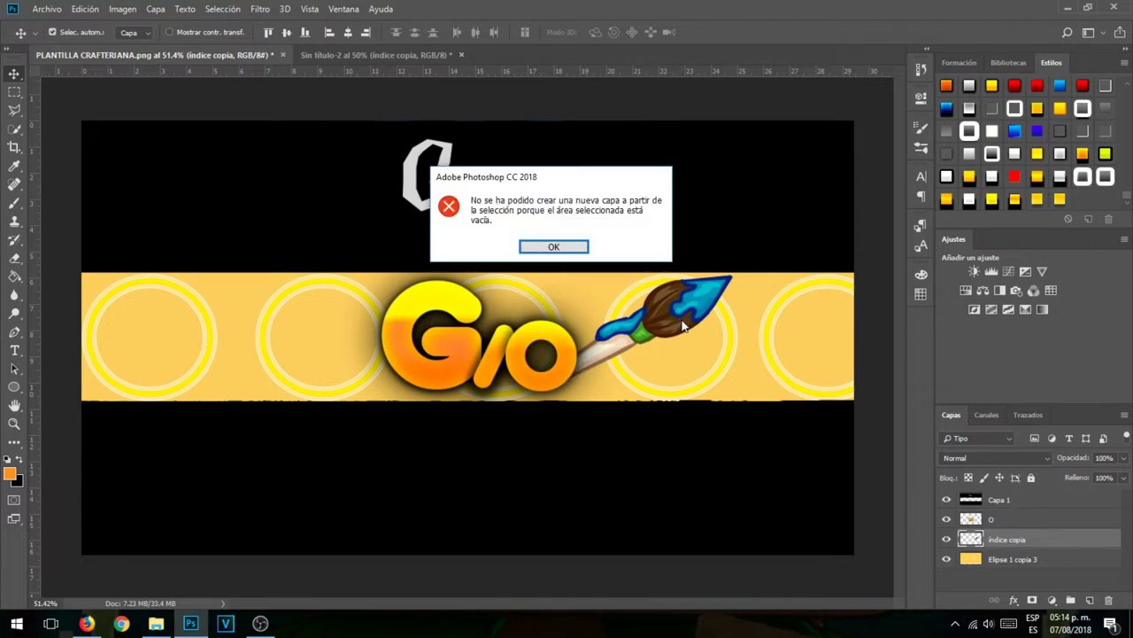
left_click(555, 247)
mouse_move(604, 322)
left_mouse_down()
mouse_move(632, 278)
mouse_move(708, 286)
mouse_move(701, 278)
mouse_move(696, 325)
mouse_move(703, 309)
mouse_move(404, 48)
mouse_move(838, 465)
mouse_move(806, 496)
mouse_move(296, 252)
mouse_move(187, 58)
mouse_move(320, 309)
mouse_move(337, 298)
mouse_move(315, 335)
left_mouse_up()
key("ctrl+t")
key("Return")
right_click(314, 334)
left_click(292, 328)
key("ctrl+t")
key("Return")
Step: Delete both paintbrush layers named índice copia, leaving the lettering and the circle background
left_click(1037, 558, "shift")
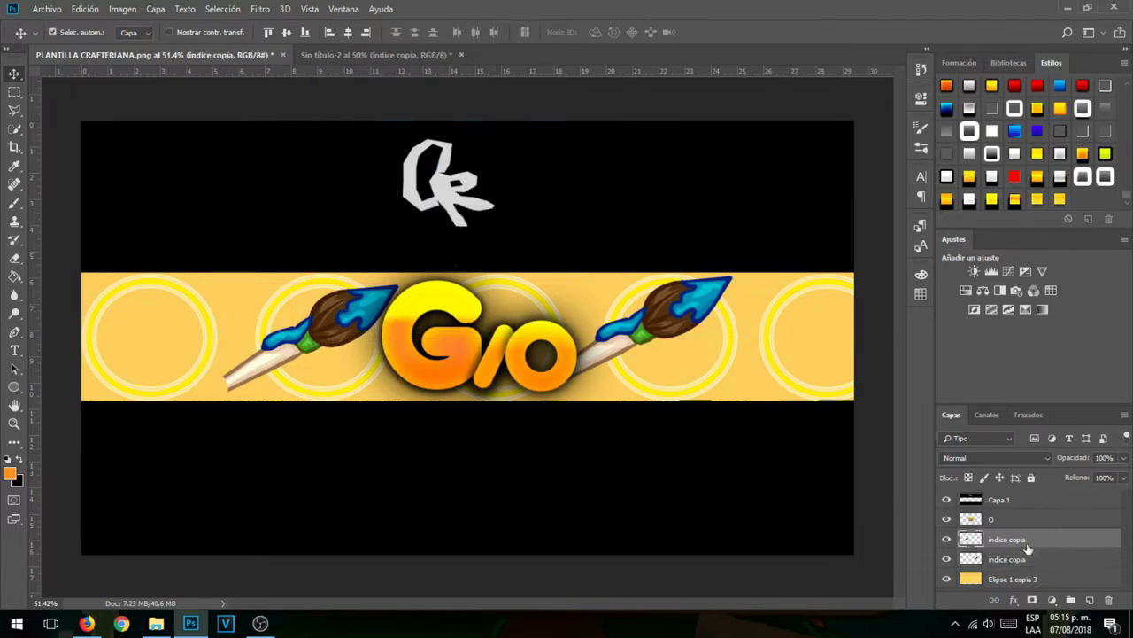
left_click_drag(1025, 541, 1114, 602)
Step: Place índice.png from the los fanarts folder as an embedded image, enlarged over the yellow band beside the G
left_click(47, 9)
left_click(164, 283)
scroll(366, 273, "down", 5)
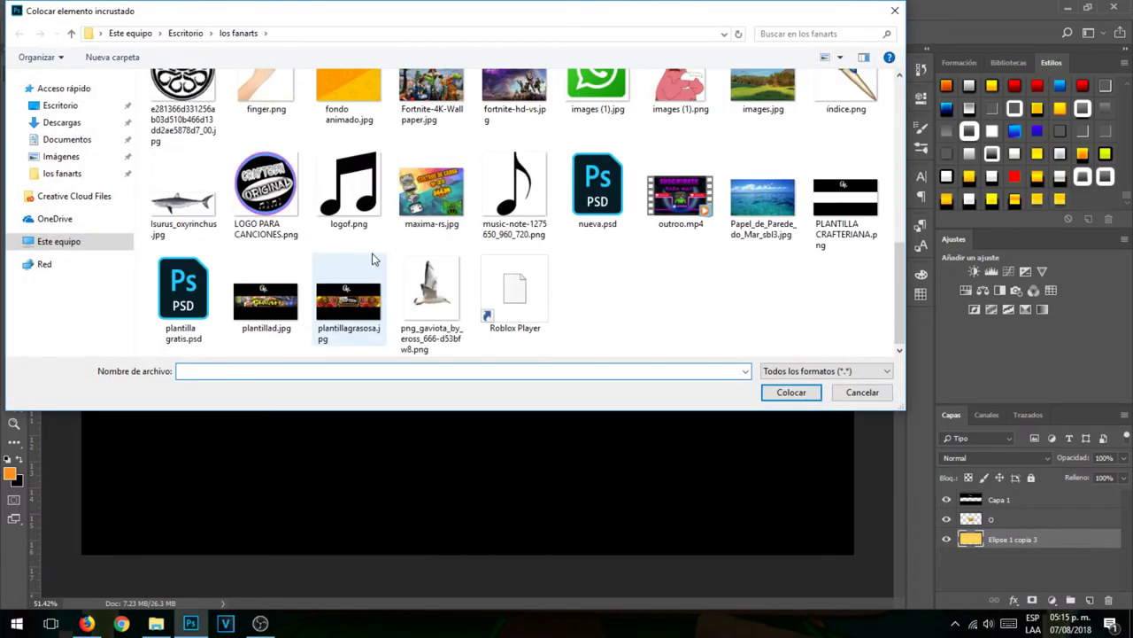
double_click(830, 130)
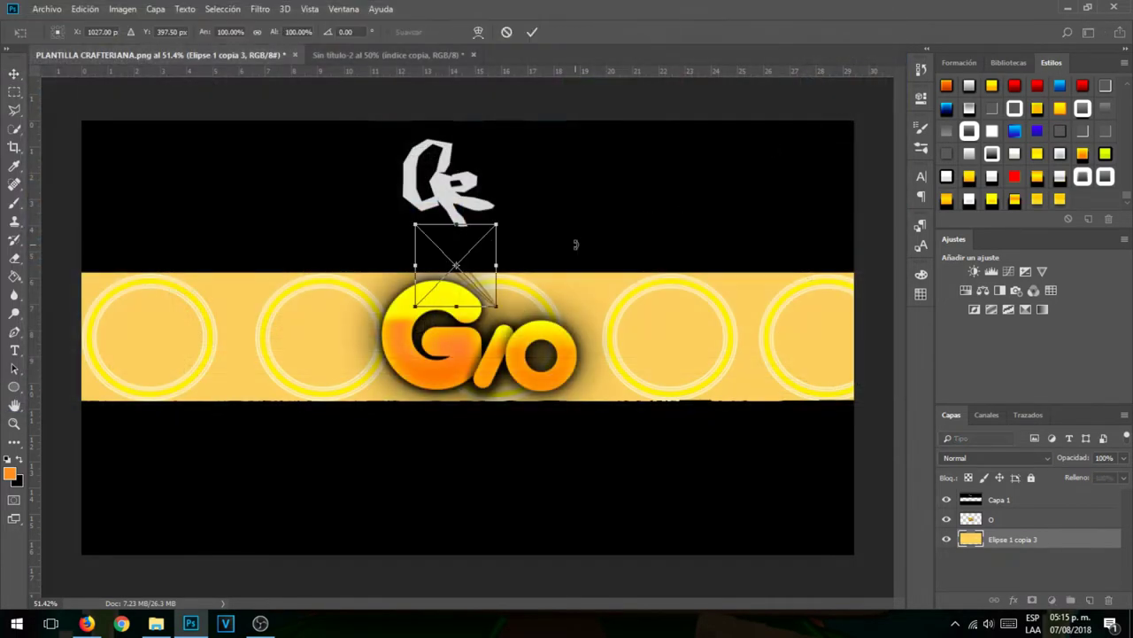
left_click_drag(335, 277, 334, 328)
left_click_drag(354, 278, 399, 245)
key("Return")
Step: Rasterize the placed paintbrush and remove its white background with the Magic Eraser
left_click(18, 279)
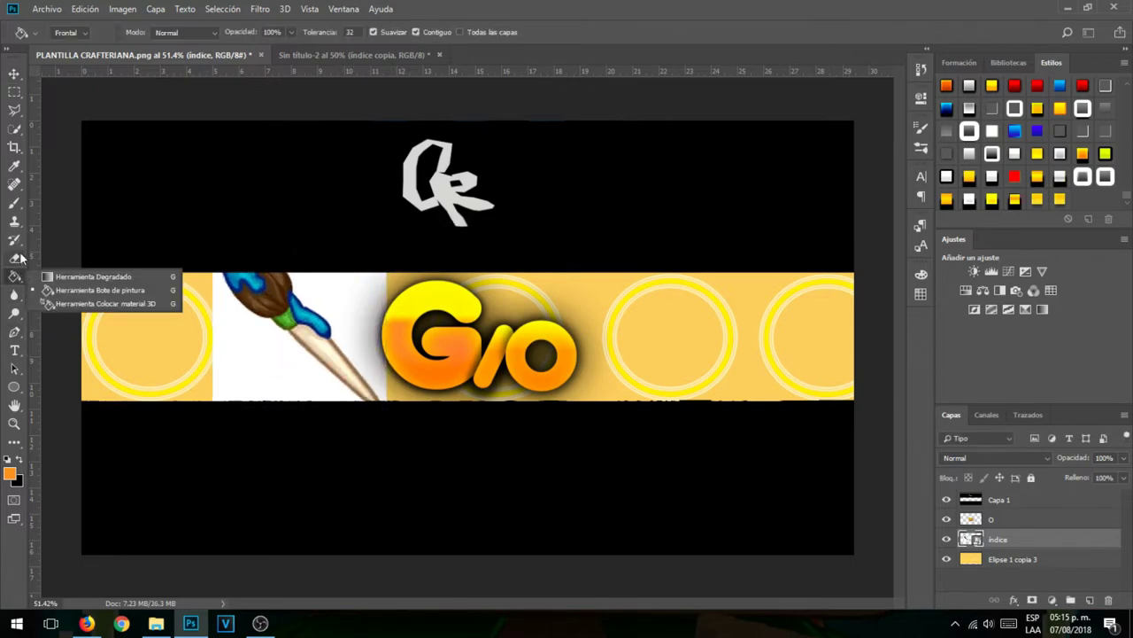
right_click(13, 261)
left_click(44, 286)
left_click(286, 353)
left_click(547, 249)
left_click(348, 275)
left_click(237, 276)
Step: Scale down the paintbrush and position it behind the G, with its tip pointing outward inside the yellow band
left_click(13, 75)
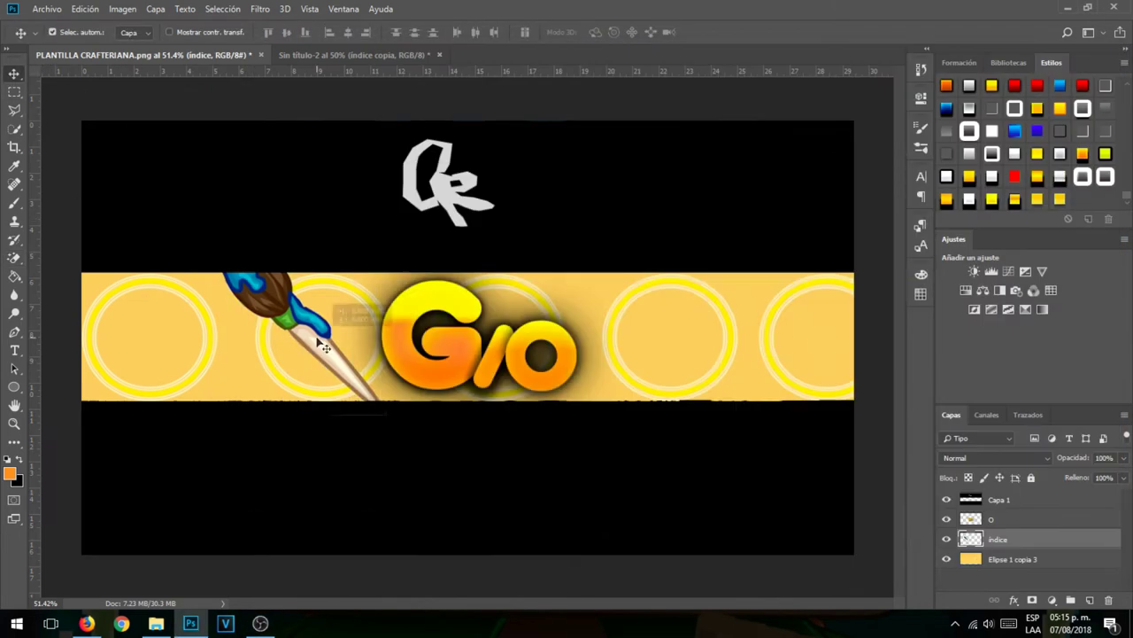
left_click_drag(323, 347, 394, 344)
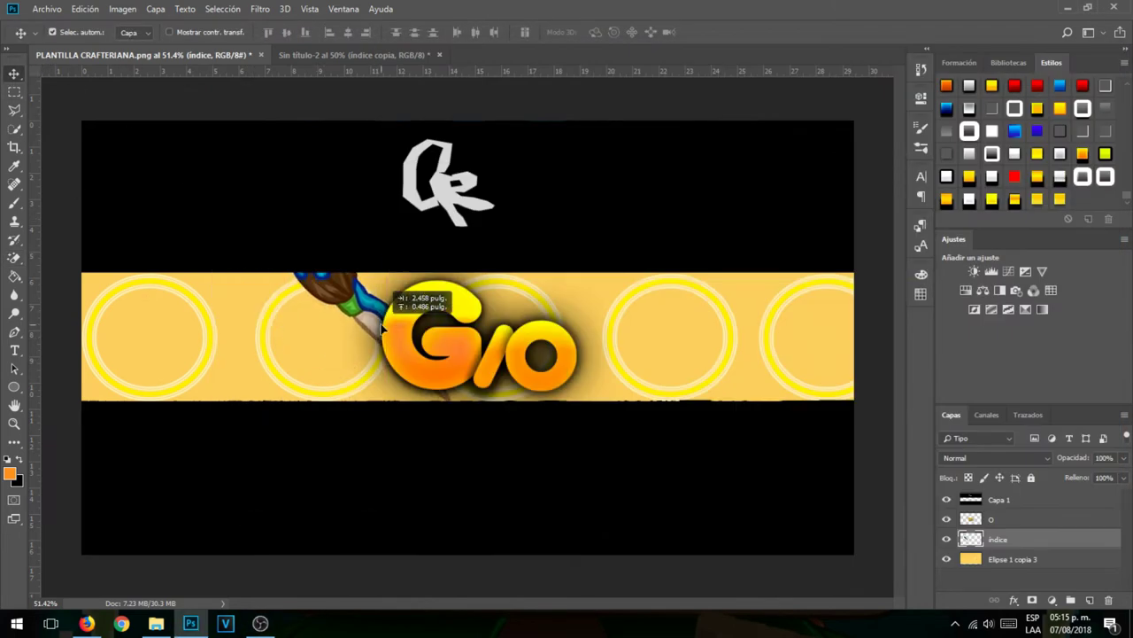
key("ctrl+t")
left_click_drag(277, 225, 290, 237)
left_click_drag(477, 290, 467, 268)
mouse_move(386, 303)
left_mouse_down()
mouse_move(376, 331)
mouse_move(423, 334)
left_mouse_up()
key("Return")
Step: Erase the handle end sticking out below the G on the índice layer with a 68 px Eraser
left_click(13, 258)
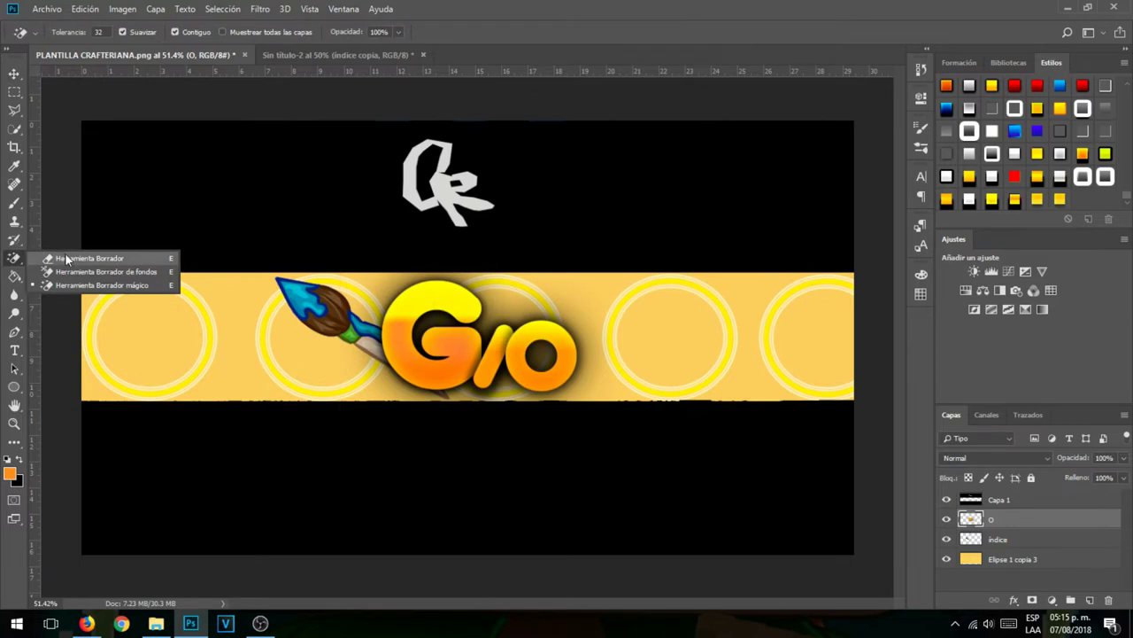
left_click(89, 257)
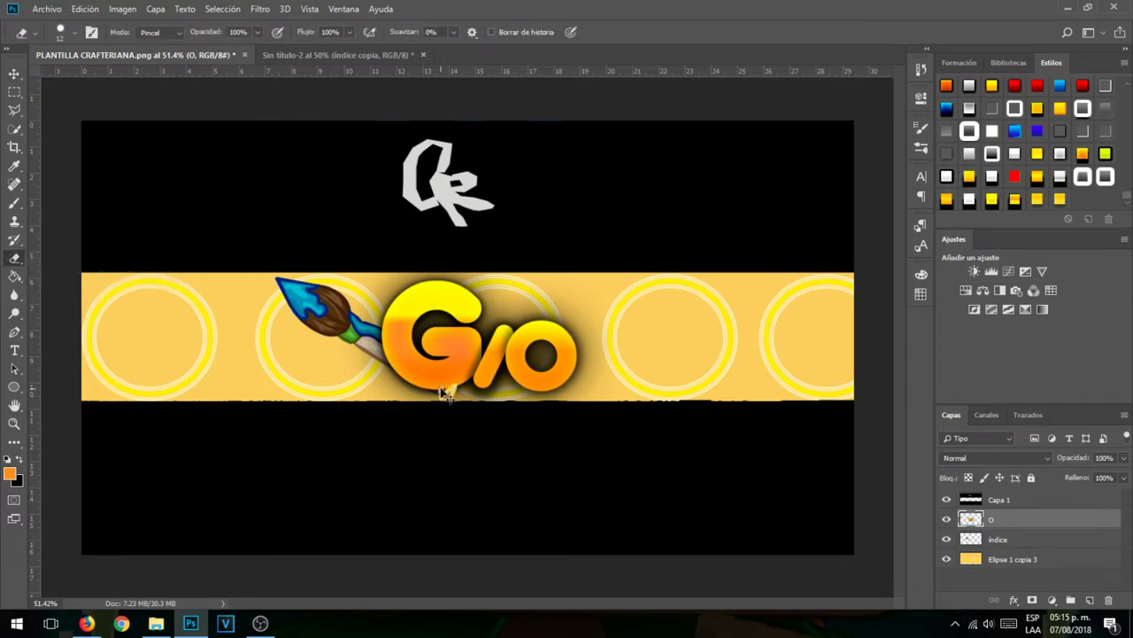
left_click(1014, 539)
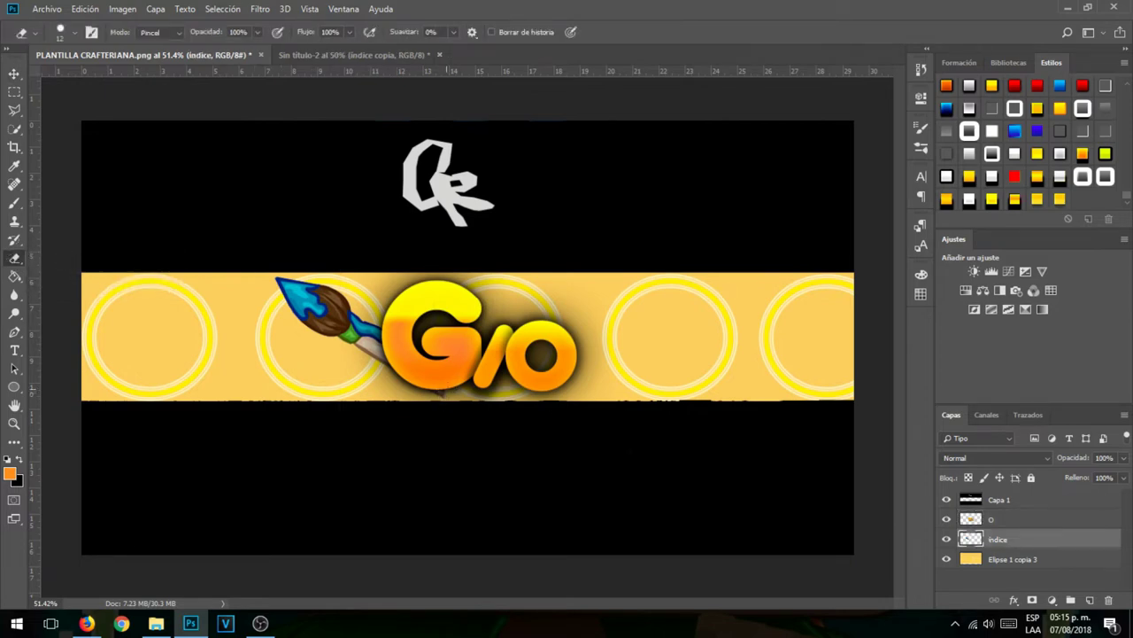
right_click(467, 385)
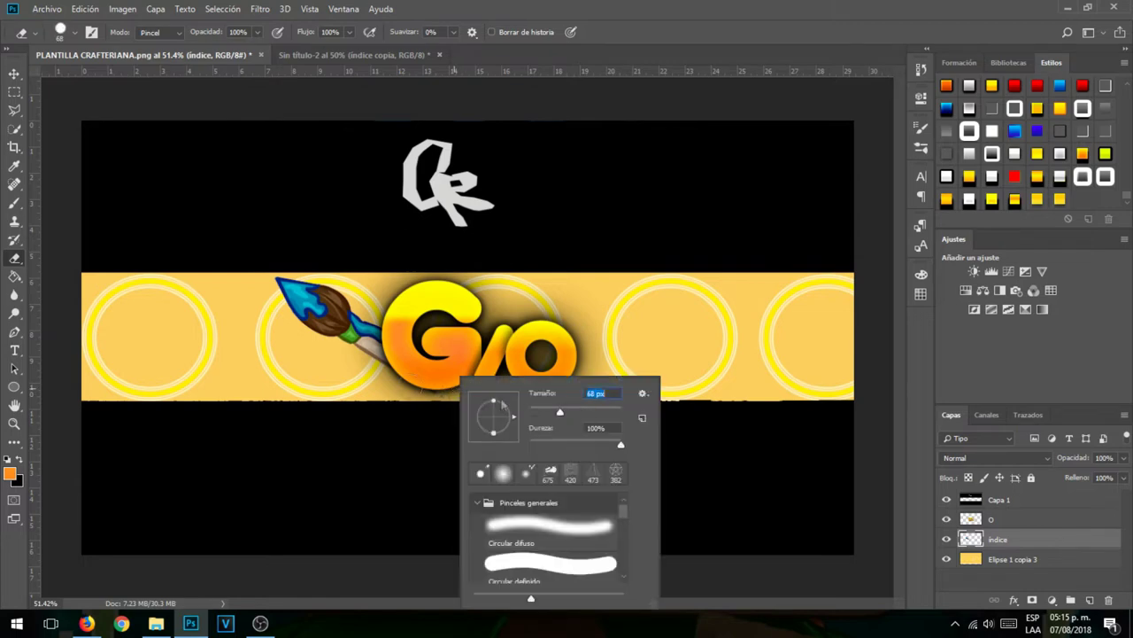
key("Return")
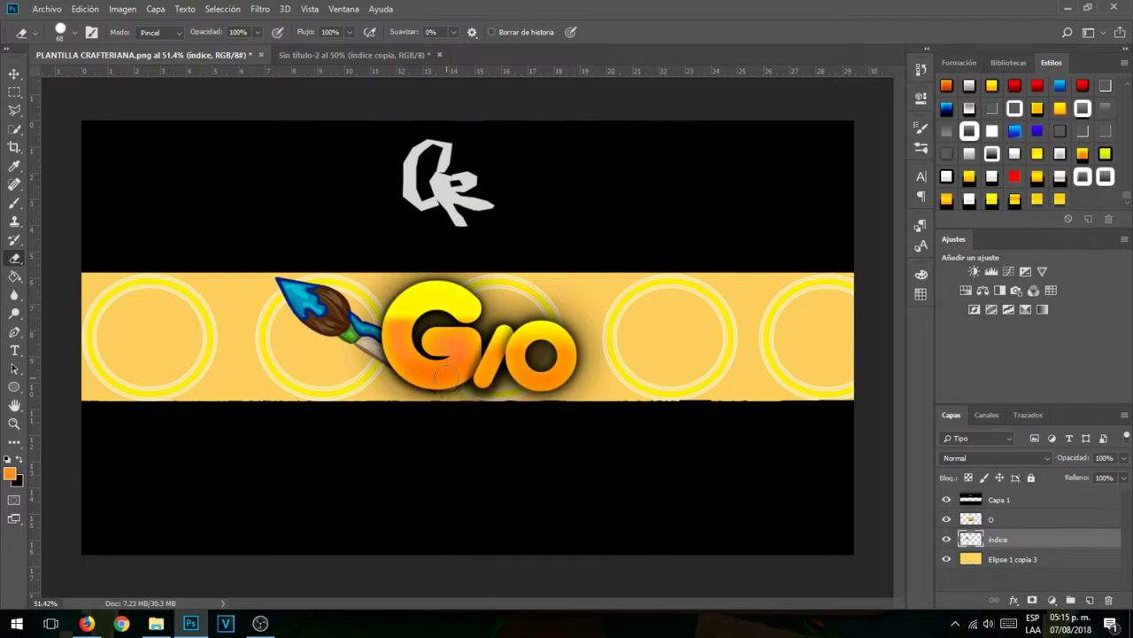
Step: Duplicate the paintbrush, flip the copy horizontally and move it to the opposite side of the lettering, behind the O
left_click(11, 73)
left_click_drag(346, 331, 349, 327)
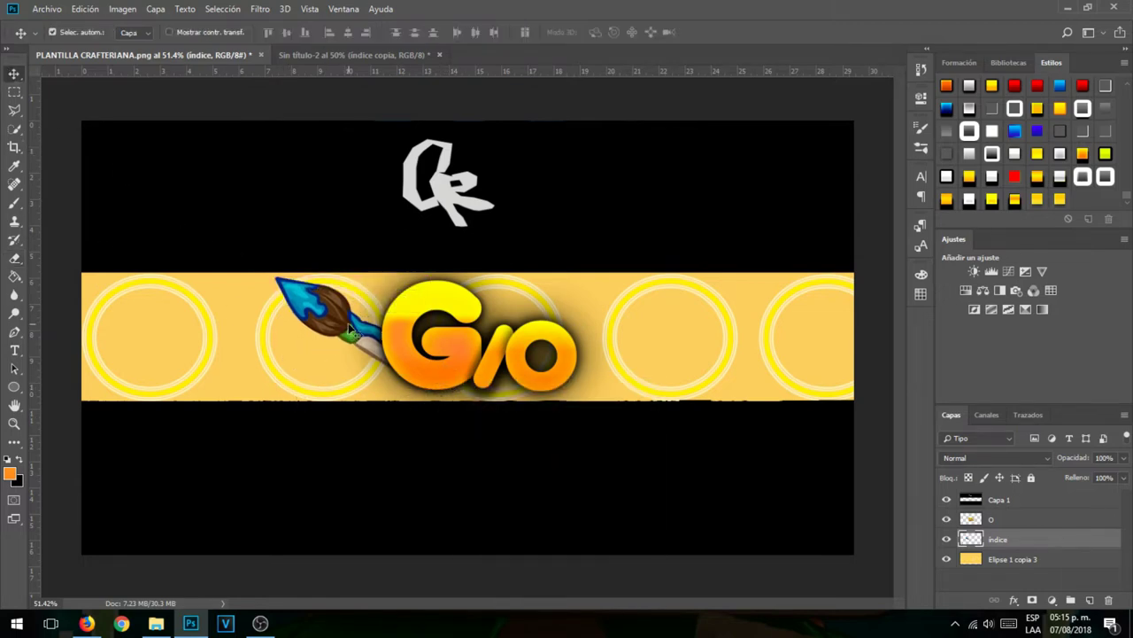
key("ctrl+j")
right_click(347, 323)
left_click(332, 313)
key("ctrl+t")
right_click(322, 290)
left_click(390, 467)
mouse_move(375, 336)
left_mouse_down()
mouse_move(645, 333)
mouse_move(628, 317)
mouse_move(631, 336)
left_mouse_up()
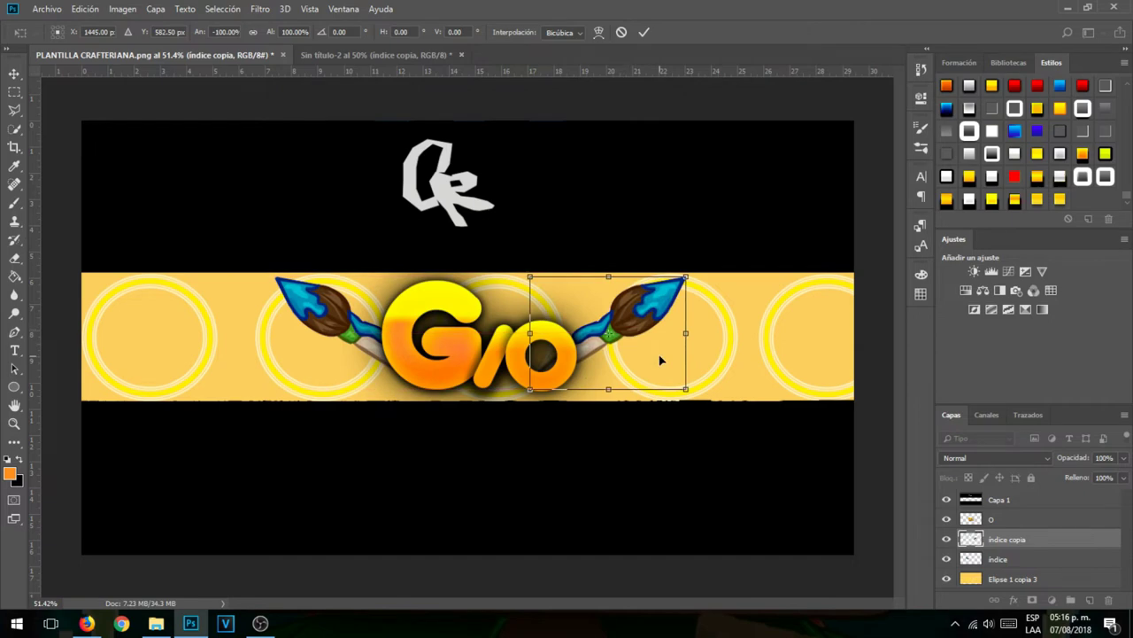
key("Return")
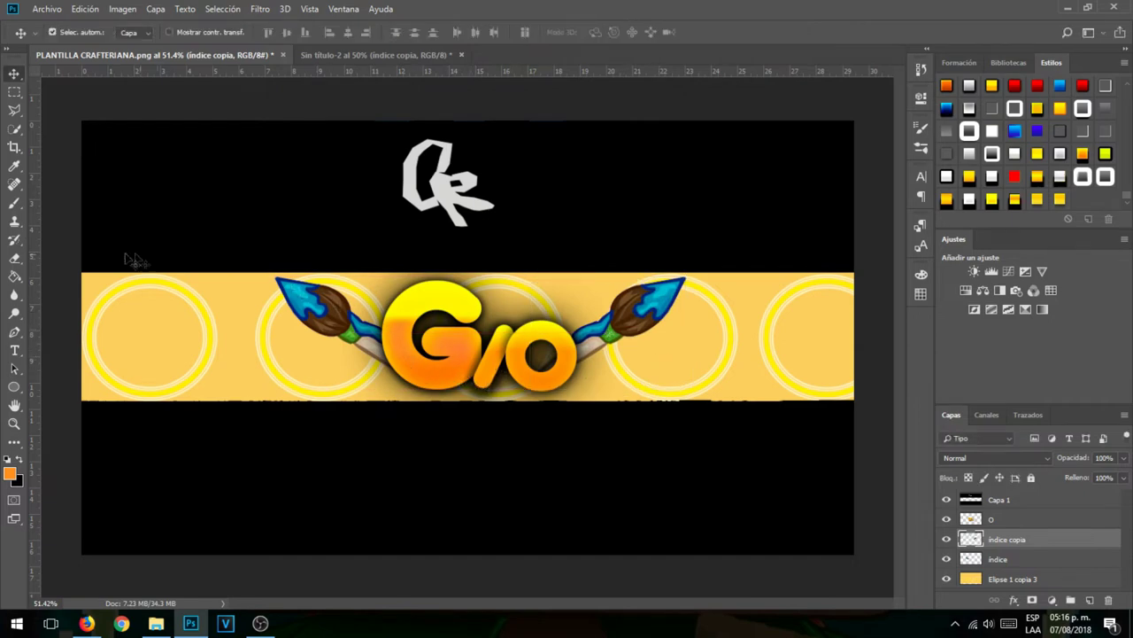
Step: Add a new layer above the paintbrushes and set its blend mode to Color
left_click(1090, 600)
left_click(996, 458)
left_click(949, 436)
Step: Merge the índice and índice copia paintbrush layers into one layer
left_click(16, 129)
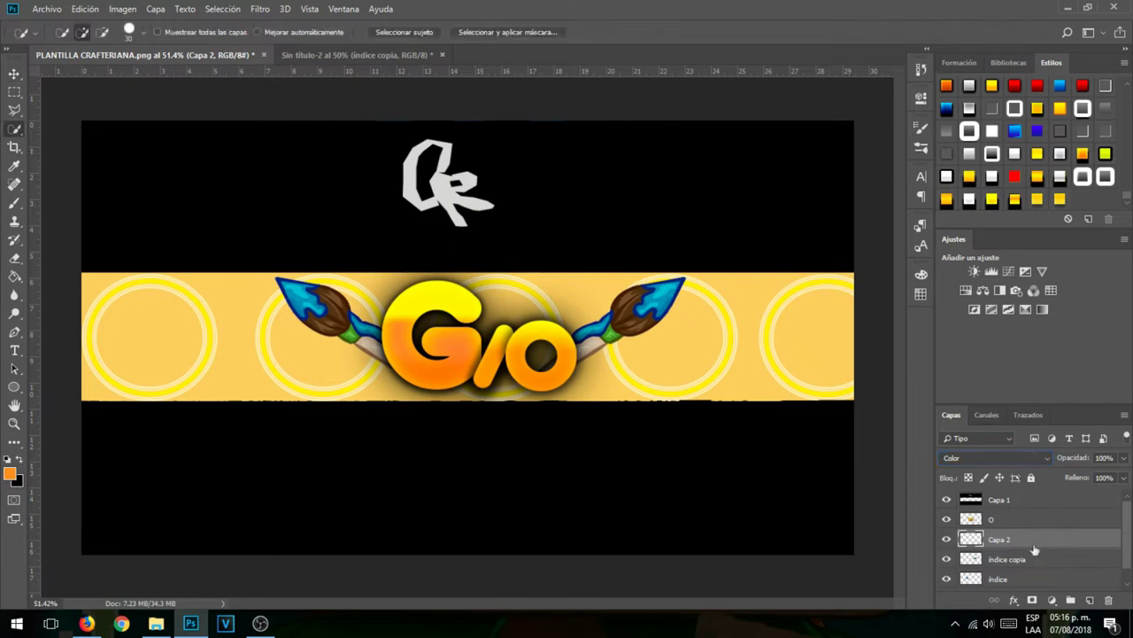
left_click(1016, 578)
right_click(1009, 577)
left_click(1004, 578)
left_click(1004, 558, "ctrl")
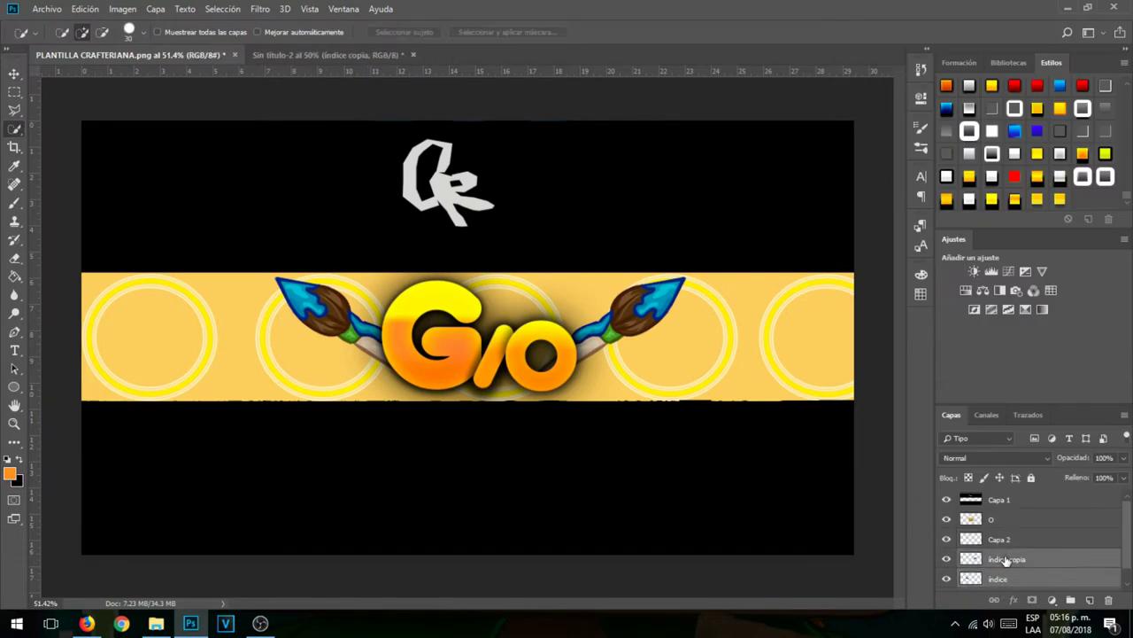
right_click(1005, 559)
left_click(829, 429)
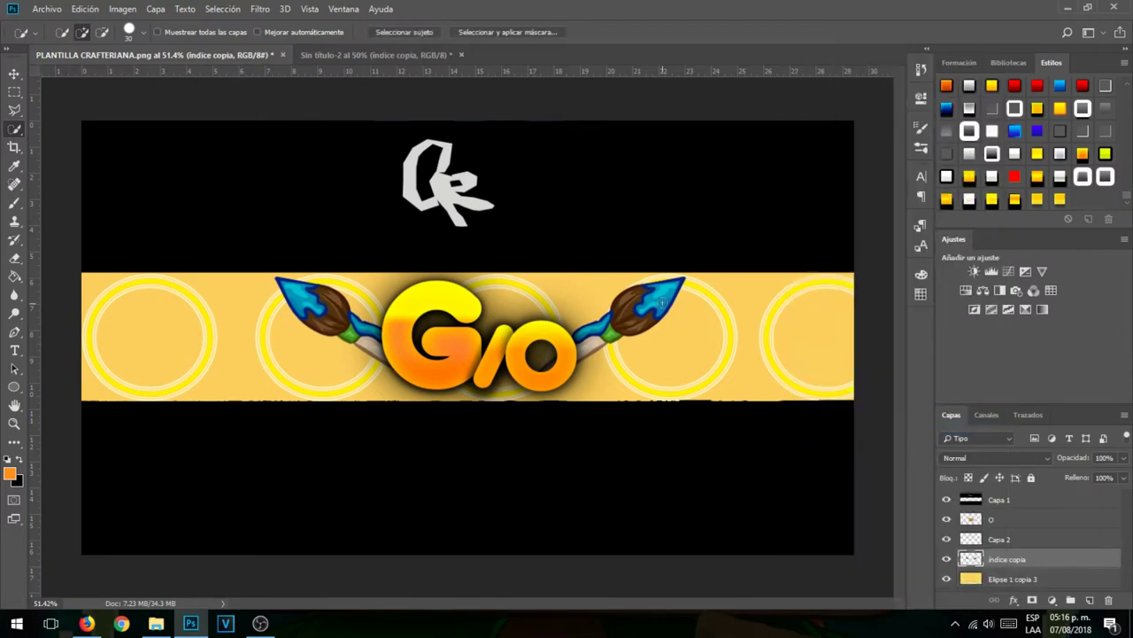
Step: Select the bristles, paint and green collar of both paintbrushes with Quick Selection
left_click_drag(297, 295, 313, 308)
left_click(371, 331)
left_click(594, 328)
Step: Paint the blue and green parts of the paintbrush beside the O orange on the Color layer Capa 2
left_click(14, 202)
scroll(656, 315, "up", 4)
scroll(737, 292, "up", 2)
key("ctrl+z")
left_click(976, 538)
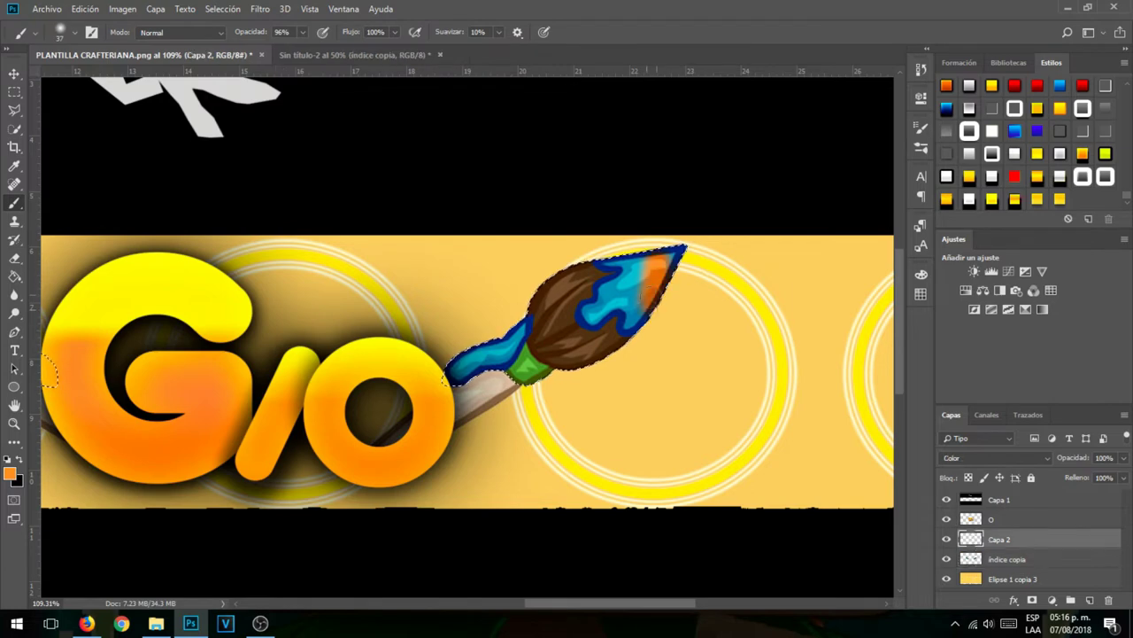
left_click_drag(640, 275, 624, 298)
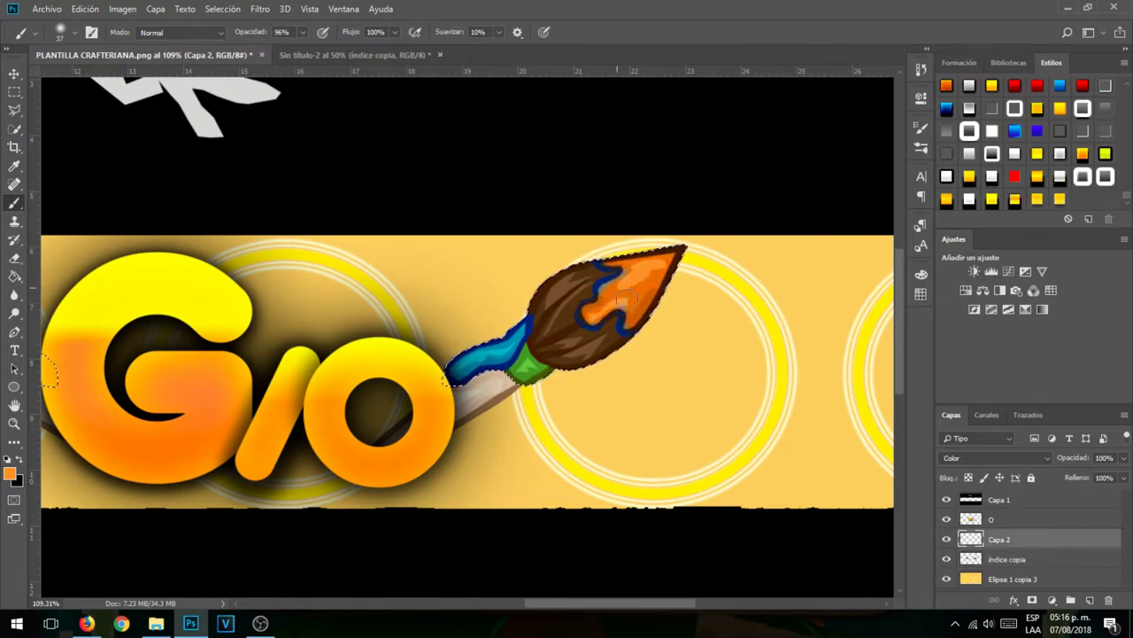
left_click_drag(596, 320, 625, 329)
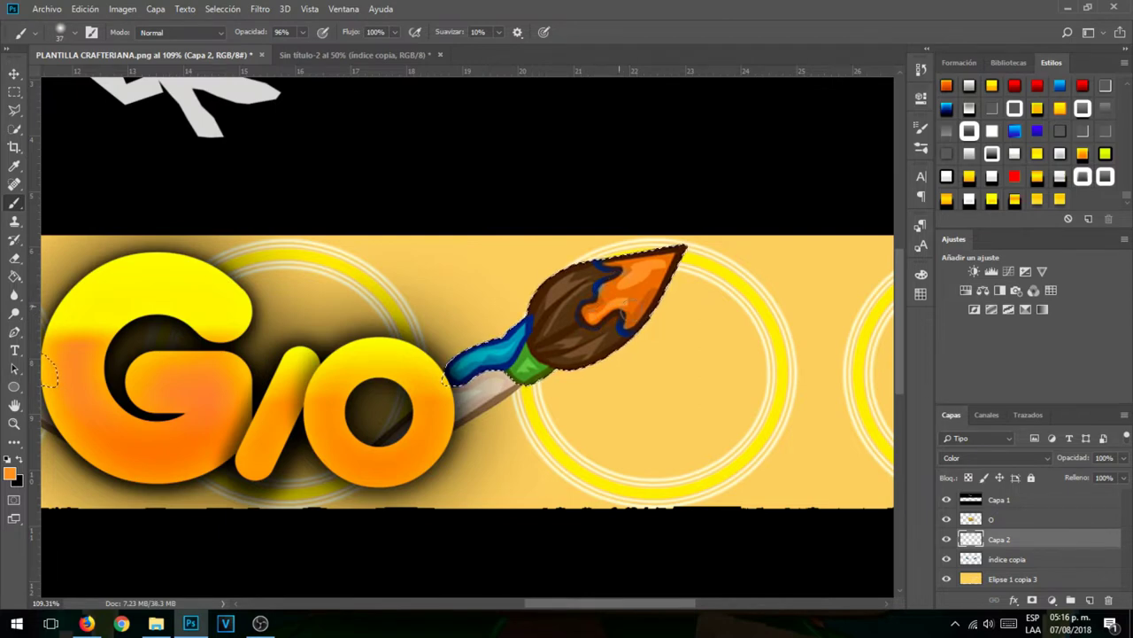
mouse_move(530, 319)
left_mouse_down()
mouse_move(456, 367)
mouse_move(531, 371)
left_mouse_up()
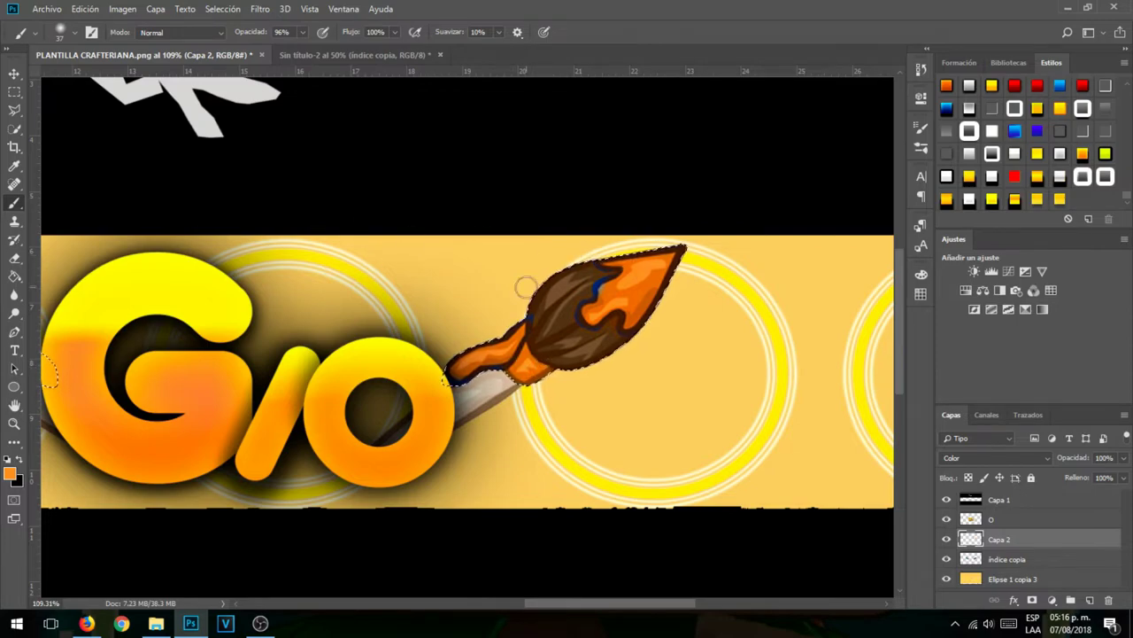
Step: Paint the blue and green parts of the paintbrush beside the G orange on Capa 2
left_click_drag(449, 300, 784, 320)
left_click_drag(452, 228, 456, 227)
left_click_drag(474, 209, 471, 255)
mouse_move(447, 205)
left_mouse_down()
mouse_move(433, 241)
mouse_move(481, 270)
mouse_move(475, 252)
mouse_move(520, 262)
left_mouse_up()
left_click_drag(475, 199, 498, 209)
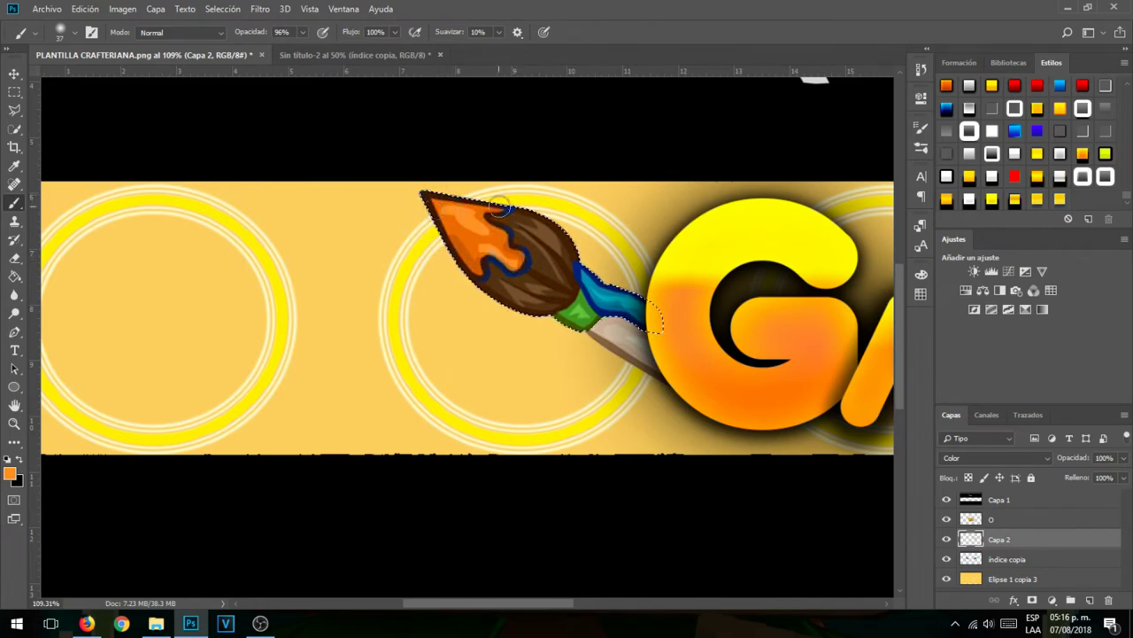
mouse_move(580, 281)
left_mouse_down()
mouse_move(659, 309)
mouse_move(577, 326)
left_mouse_up()
mouse_move(504, 212)
left_mouse_down()
mouse_move(517, 257)
mouse_move(508, 266)
mouse_move(468, 272)
left_mouse_up()
Step: Clear the selection around the two paintbrushes
left_click(14, 92)
left_click(141, 145)
left_click(13, 75)
scroll(450, 233, "down", 2)
scroll(665, 203, "right", 2)
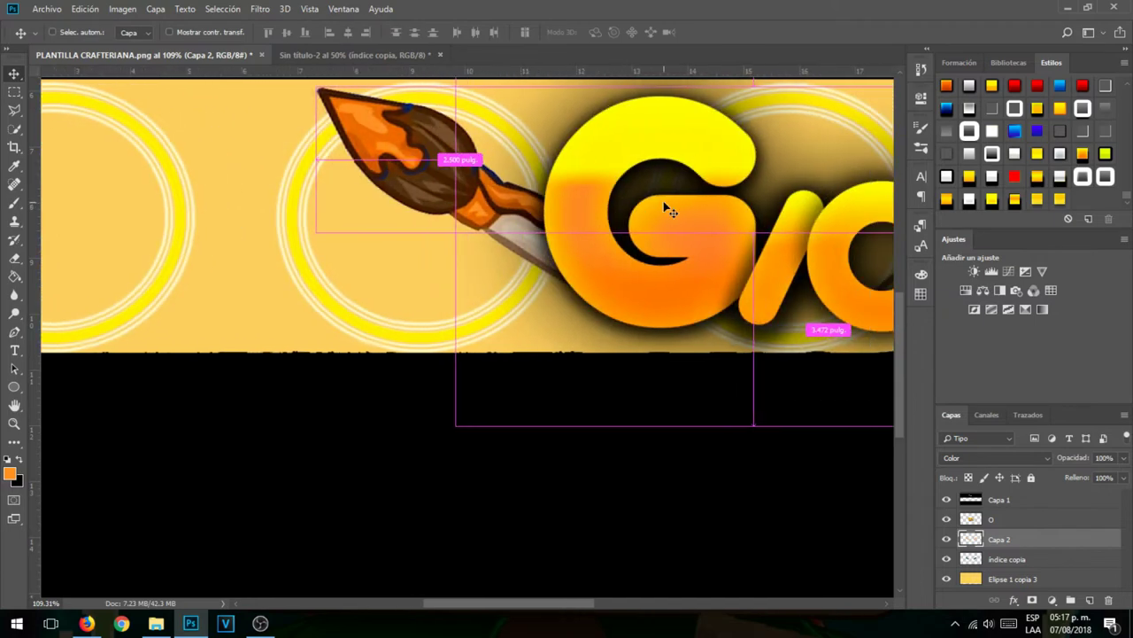
scroll(659, 190, "down", 4)
scroll(455, 295, "up", 1)
scroll(457, 296, "down", 1)
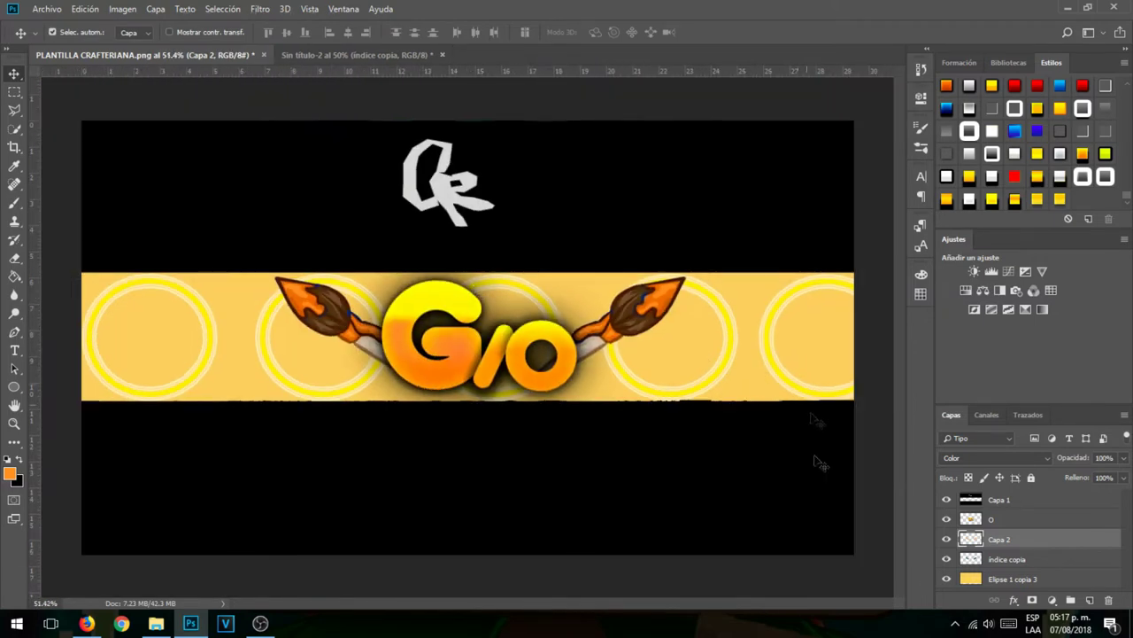
Step: Try several style presets on the merged paintbrush layer and apply the drop shadow one
left_click(724, 288)
left_click(1104, 133)
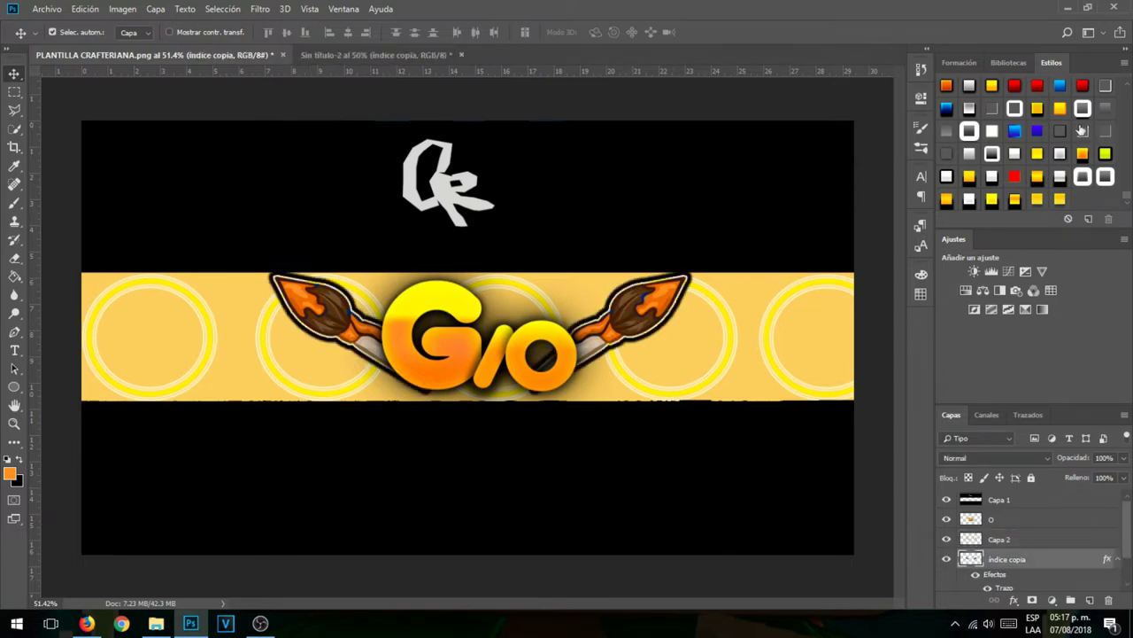
left_click(1059, 133)
left_click(1103, 108)
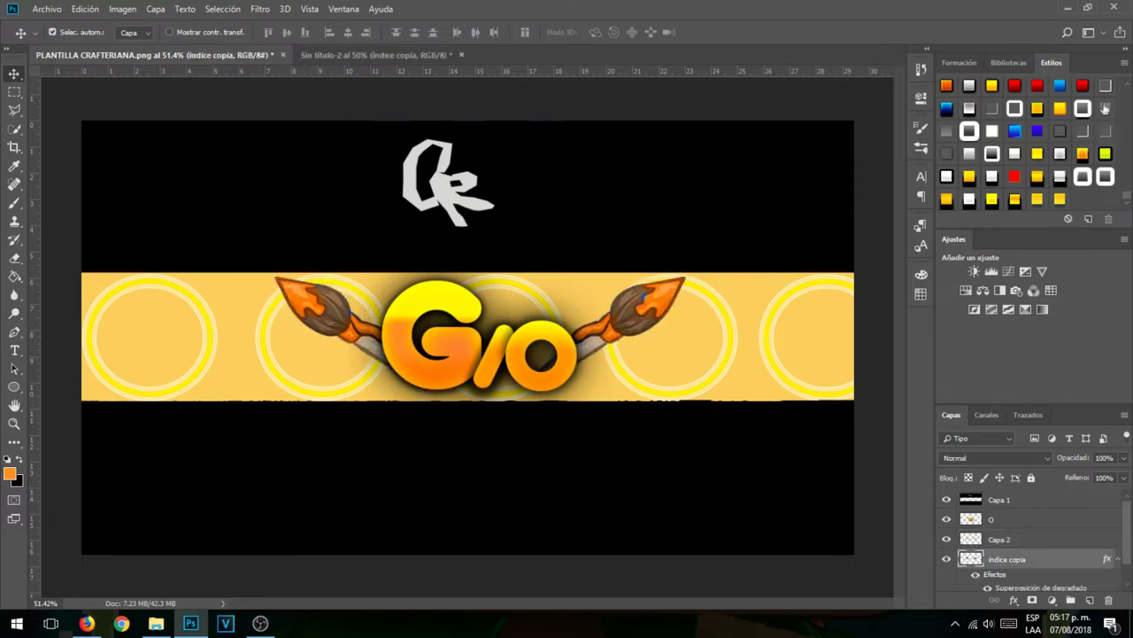
left_click(949, 154)
Step: Rasterize the layer style of the índice copia layer
right_click(1058, 572)
right_click(971, 559)
right_click(1007, 562)
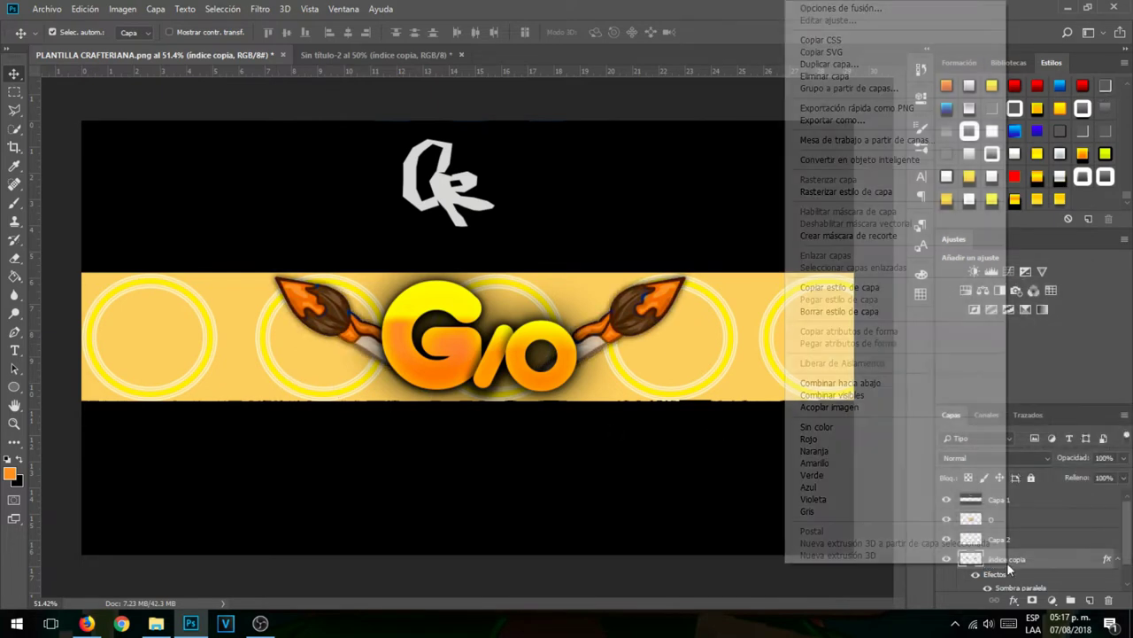
left_click(828, 192)
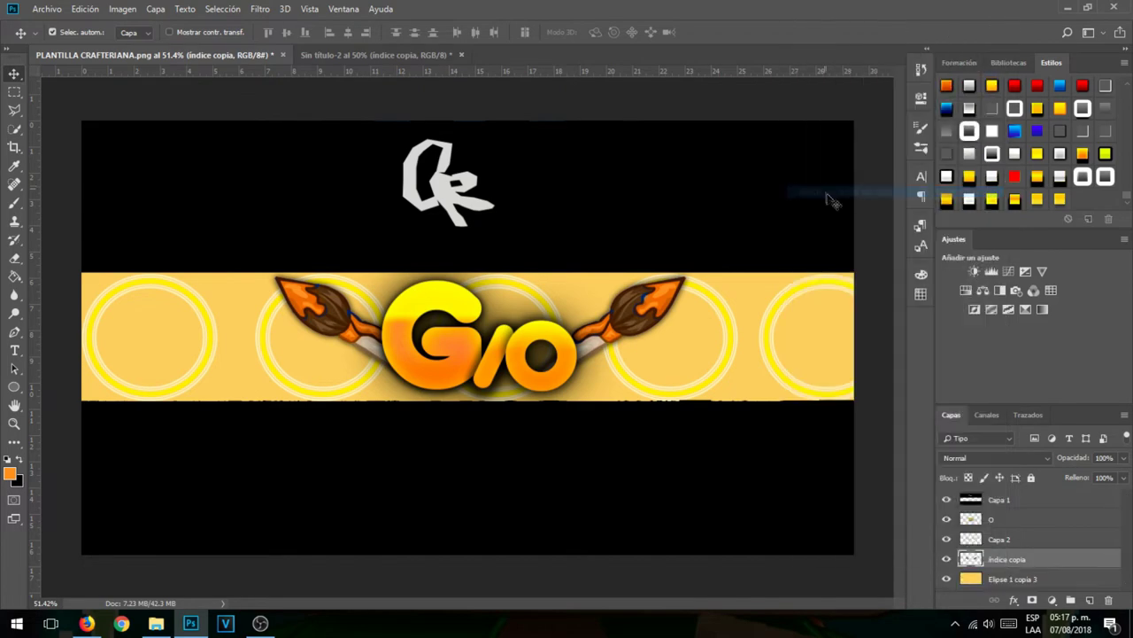
Step: Place the embedded image 001.png from the PNG folder of 30k Gfx Pack By Mofuz
left_click(40, 7)
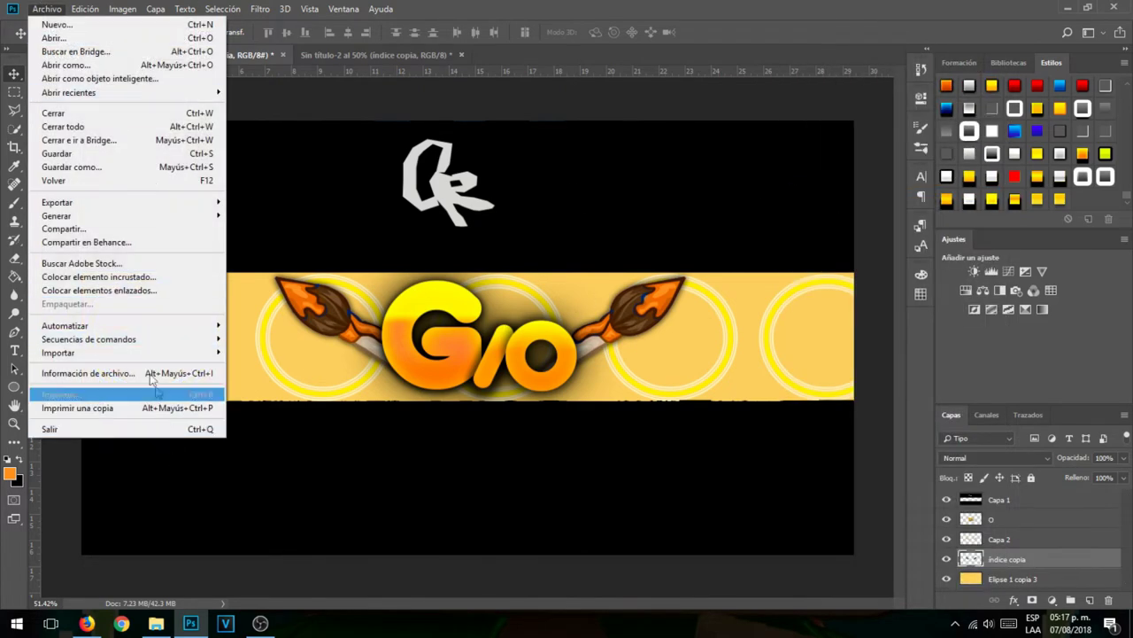
left_click(133, 215)
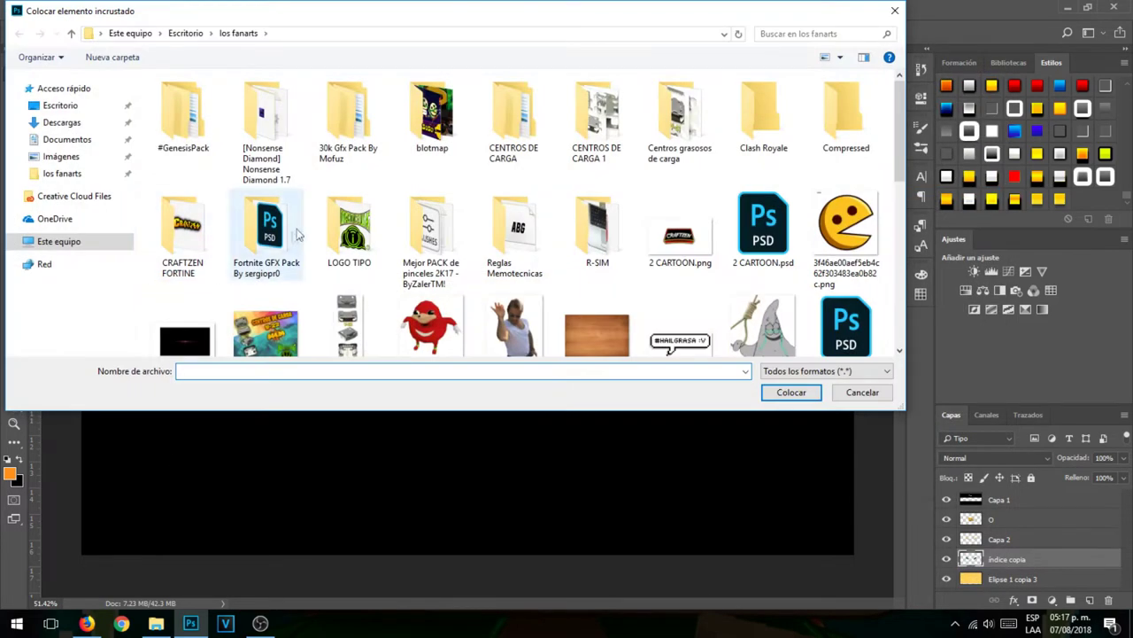
scroll(397, 224, "down", 5)
scroll(397, 224, "down", 5)
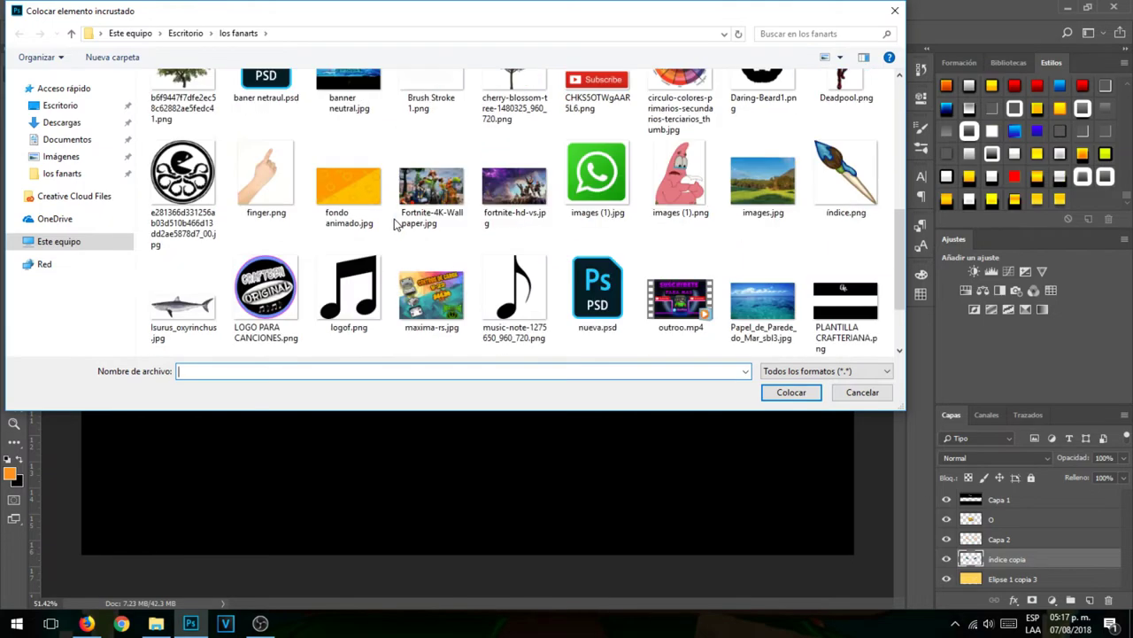
scroll(397, 224, "up", 9)
scroll(396, 224, "up", 3)
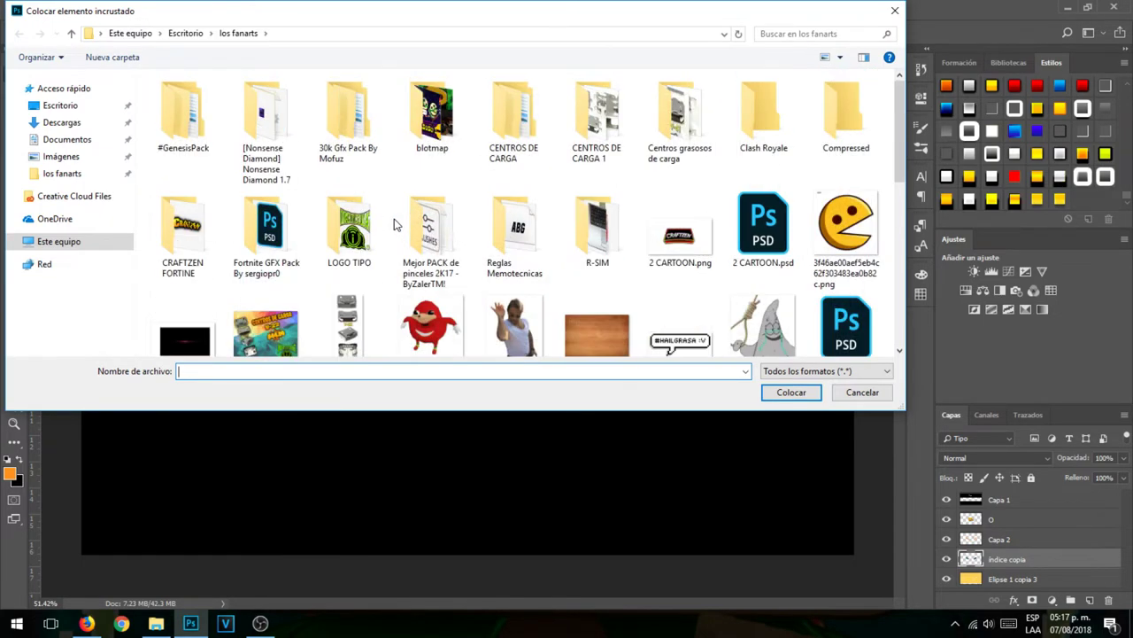
double_click(357, 113)
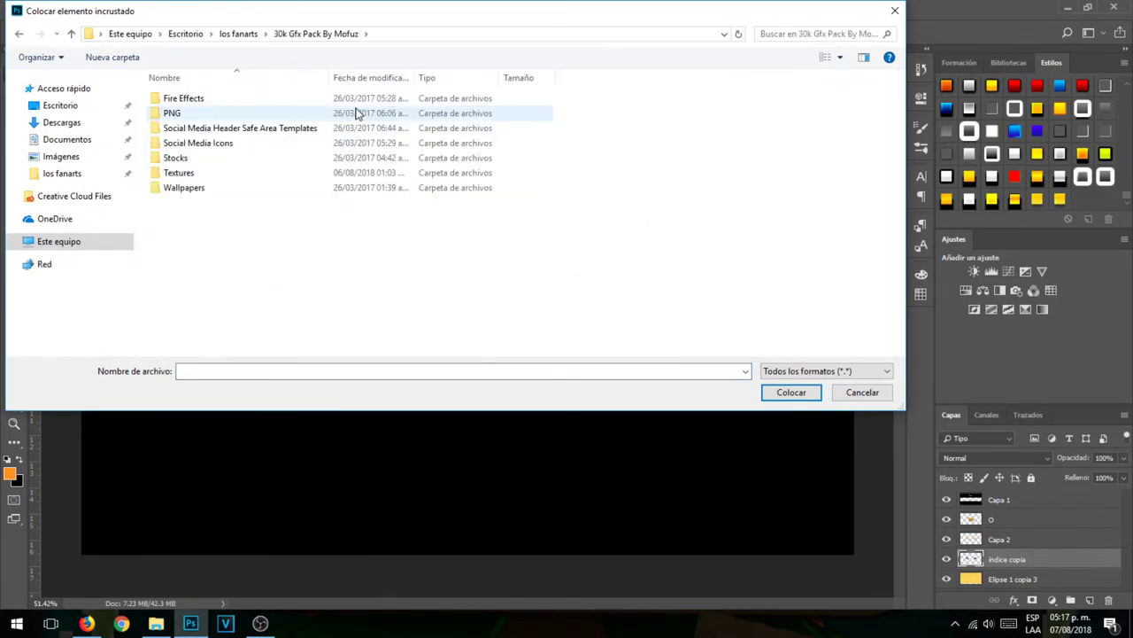
double_click(227, 110)
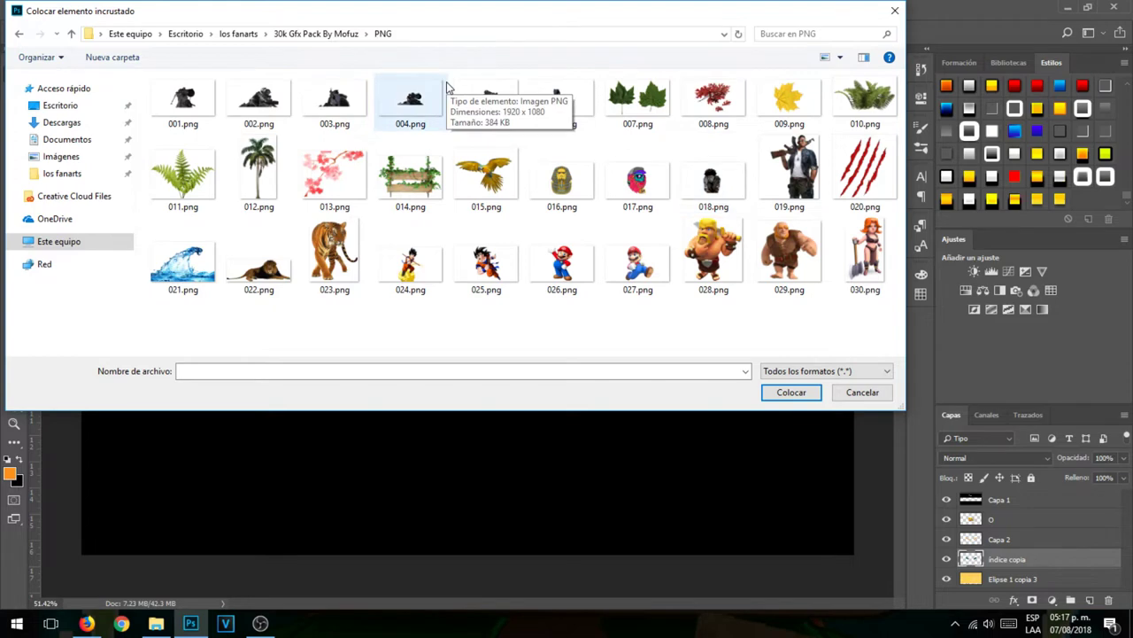
double_click(180, 99)
Step: Move the 001 layer above the O layer and position the scoped rifle at the banner's right end
left_click_drag(720, 375, 787, 396)
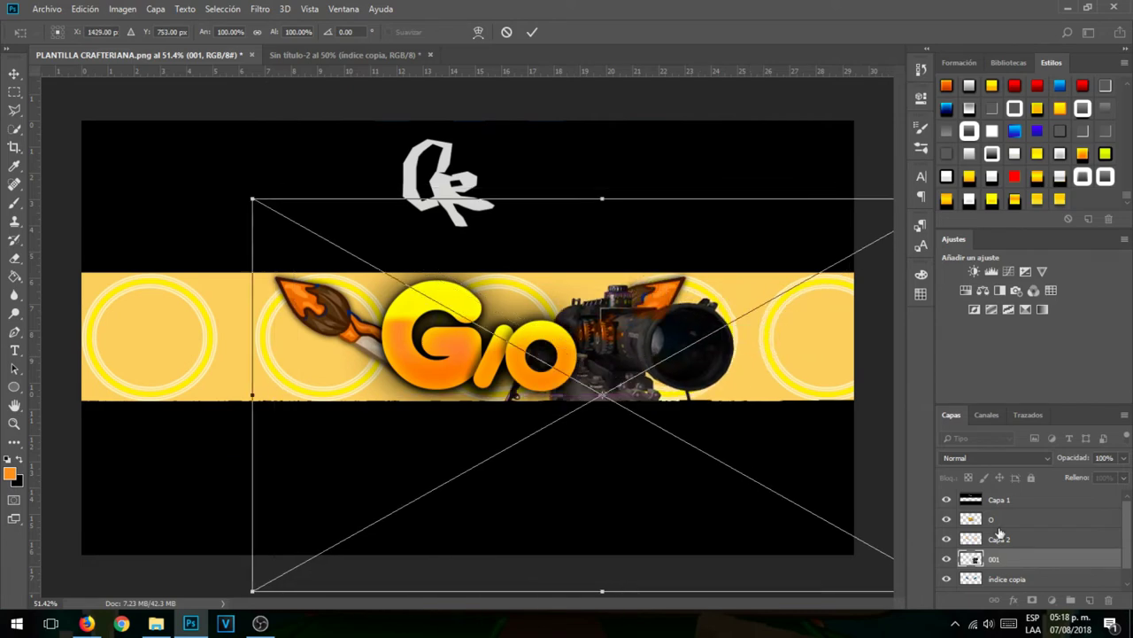
left_click_drag(996, 562, 981, 512)
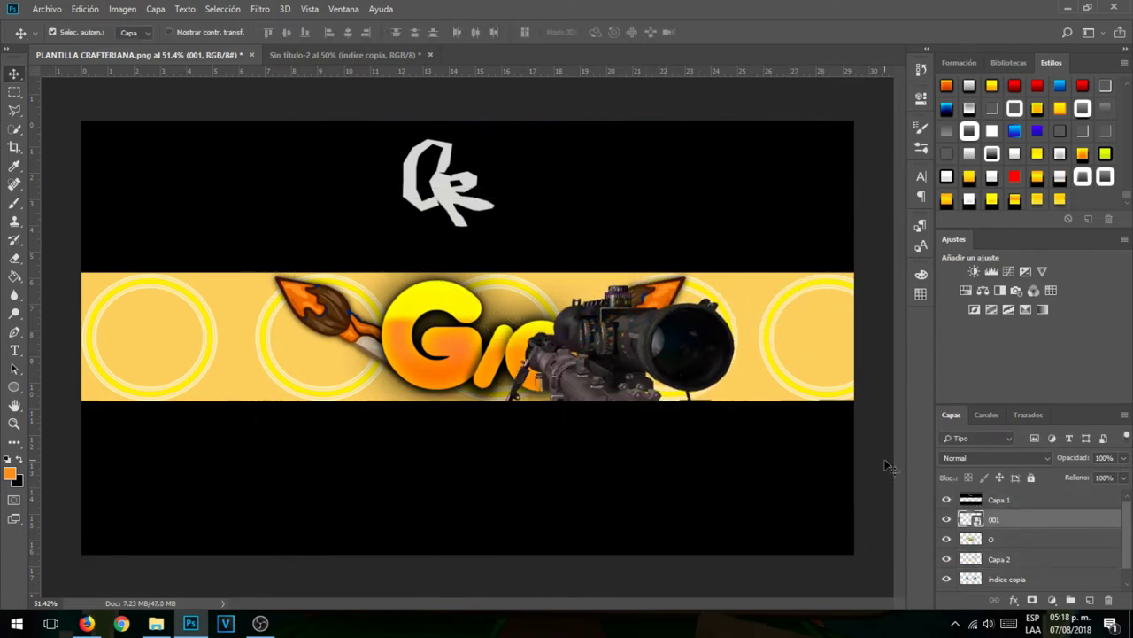
left_click_drag(618, 373, 740, 337)
Step: Try several style presets on the 001 rifle layer and apply the one with a white stroke and drop shadow
left_click(1105, 153)
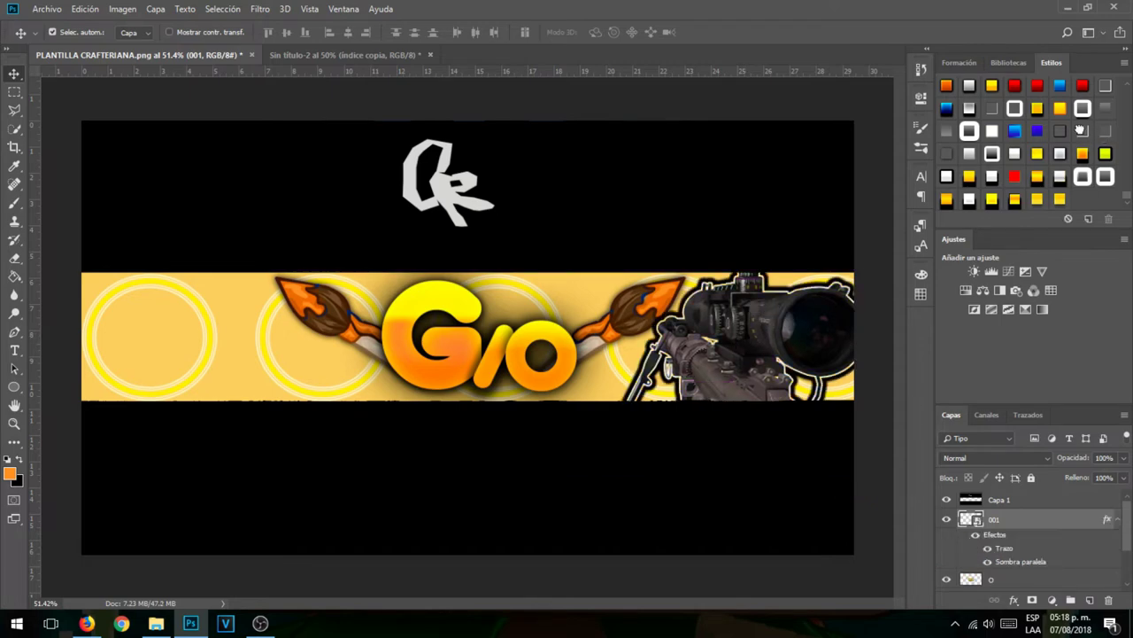
left_click(945, 148)
left_click(944, 133)
left_click(943, 158)
left_click(969, 156)
left_click(948, 150)
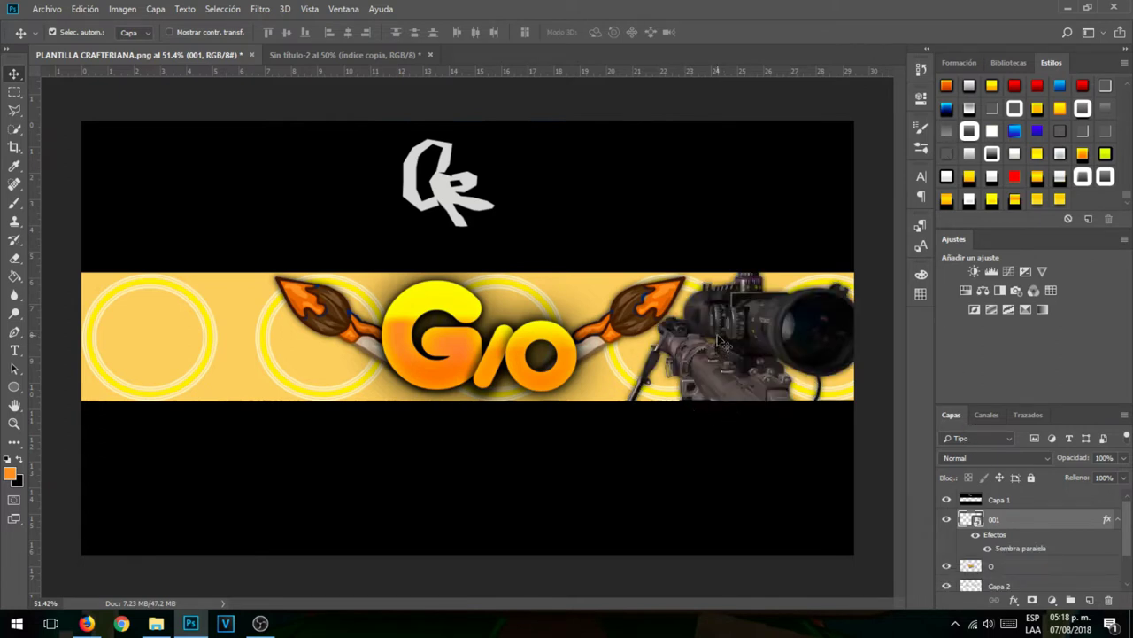
left_click(1104, 131)
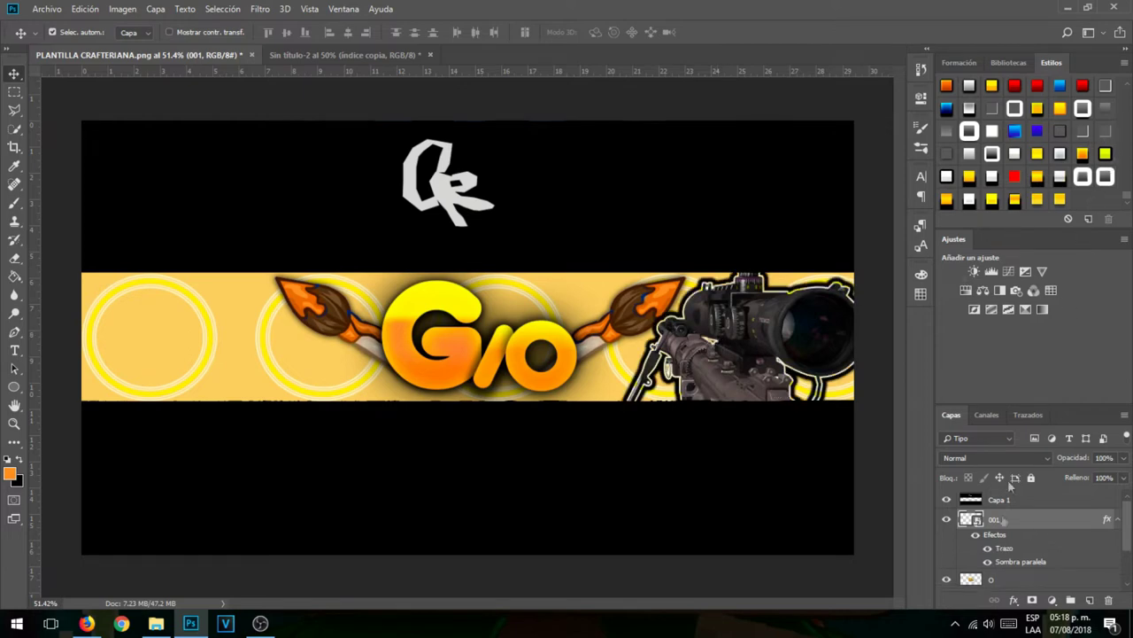
Step: Change the stroke colour of the 001 layer from the preset's white to a saturated yellow-orange
double_click(1029, 550)
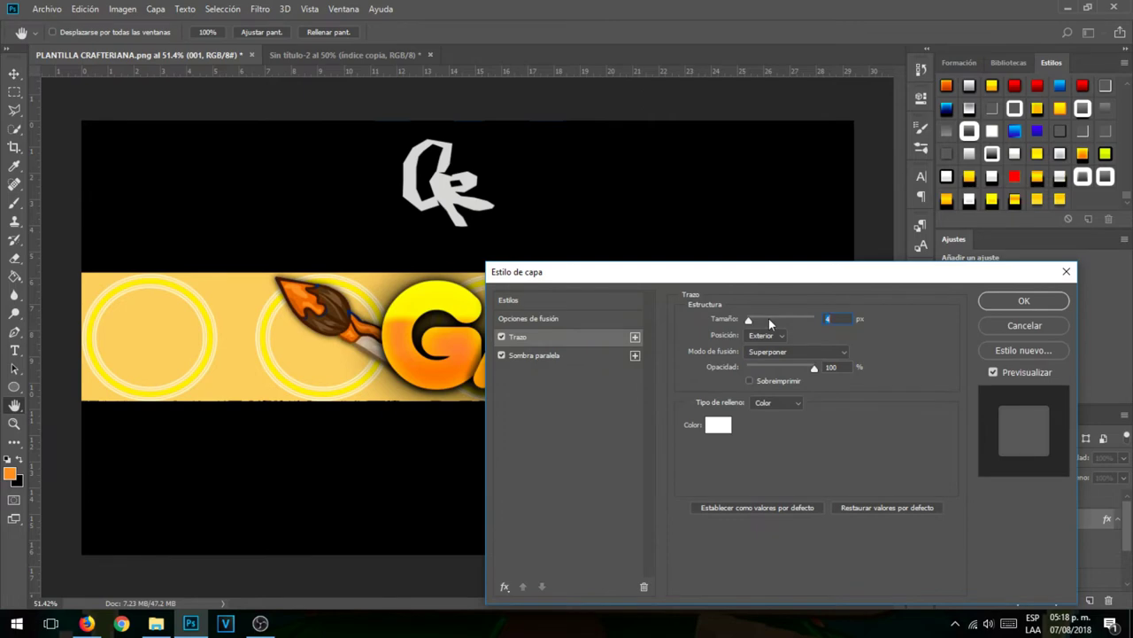
left_click(719, 425)
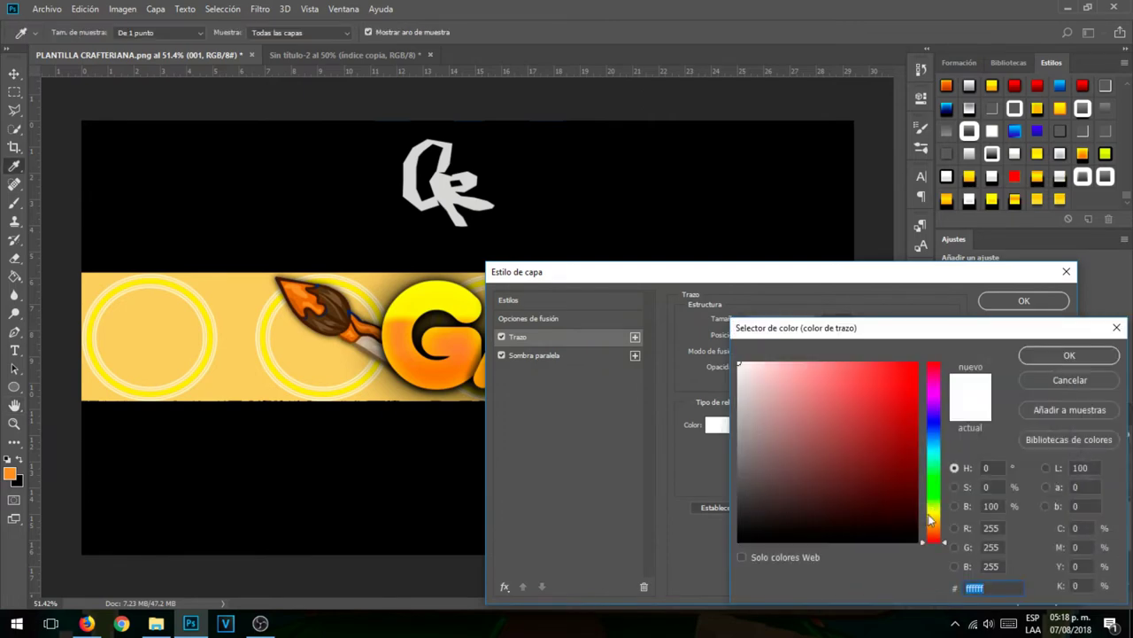
left_click_drag(928, 516, 934, 522)
left_click_drag(909, 365, 919, 360)
left_click(1031, 352)
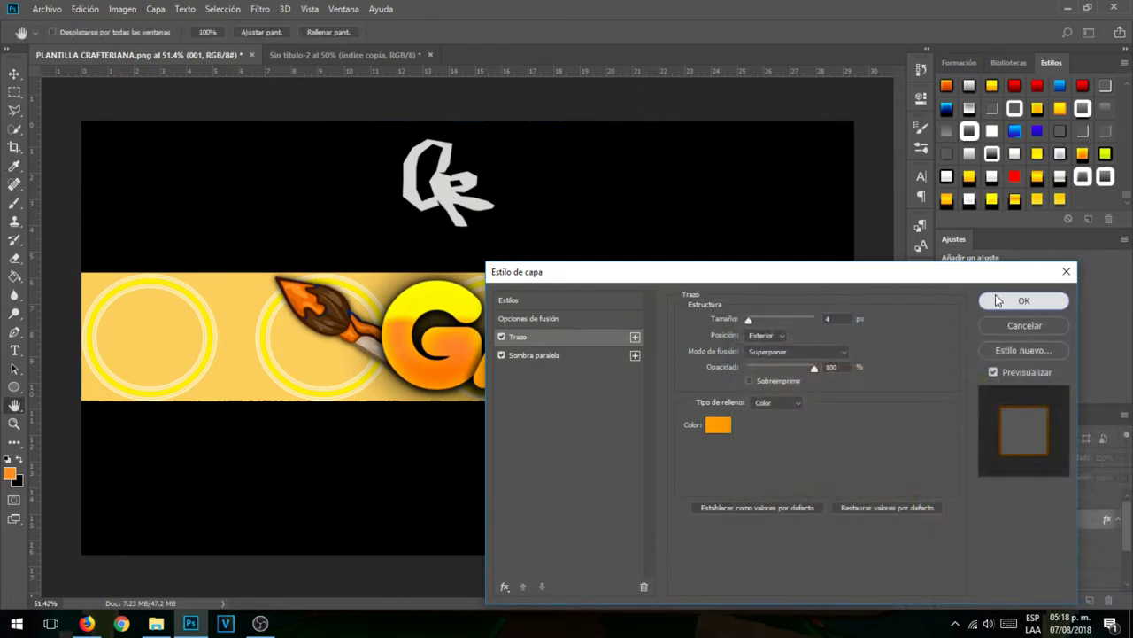
left_click(997, 301)
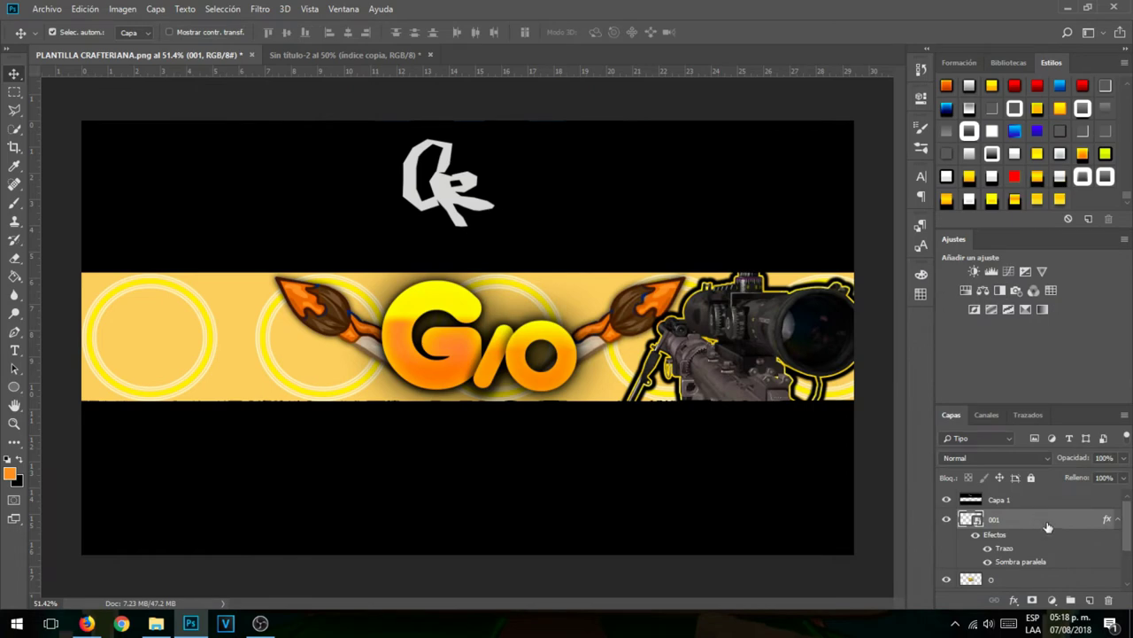
Step: Try a 59 px stroke and 26% layer opacity on the 001 rifle layer
double_click(1047, 527)
left_click(567, 337)
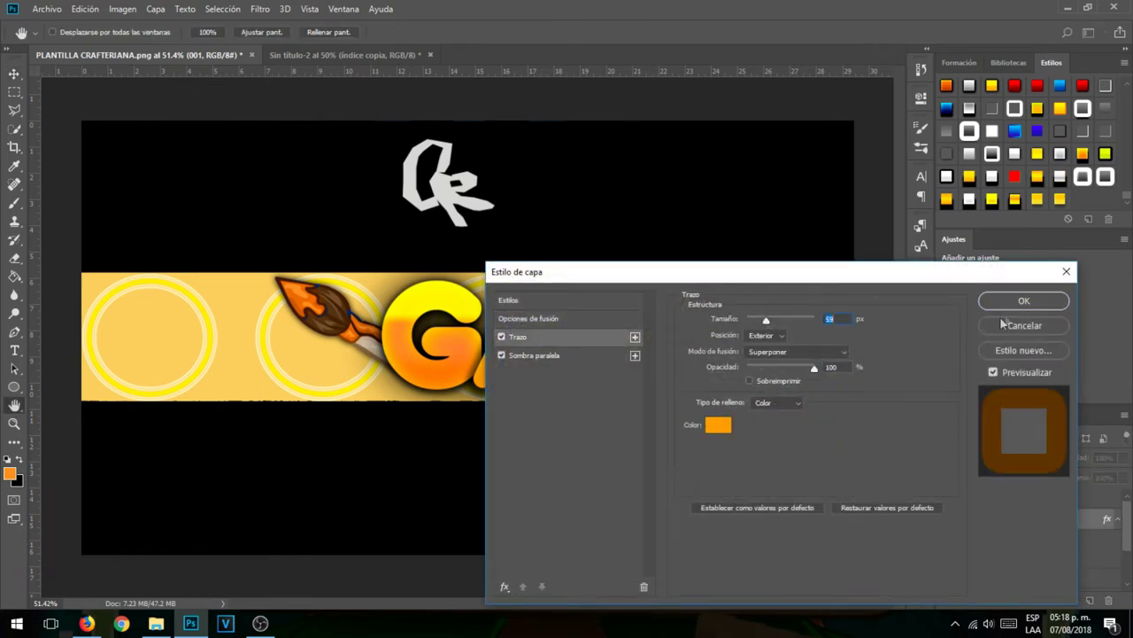
left_click(1015, 301)
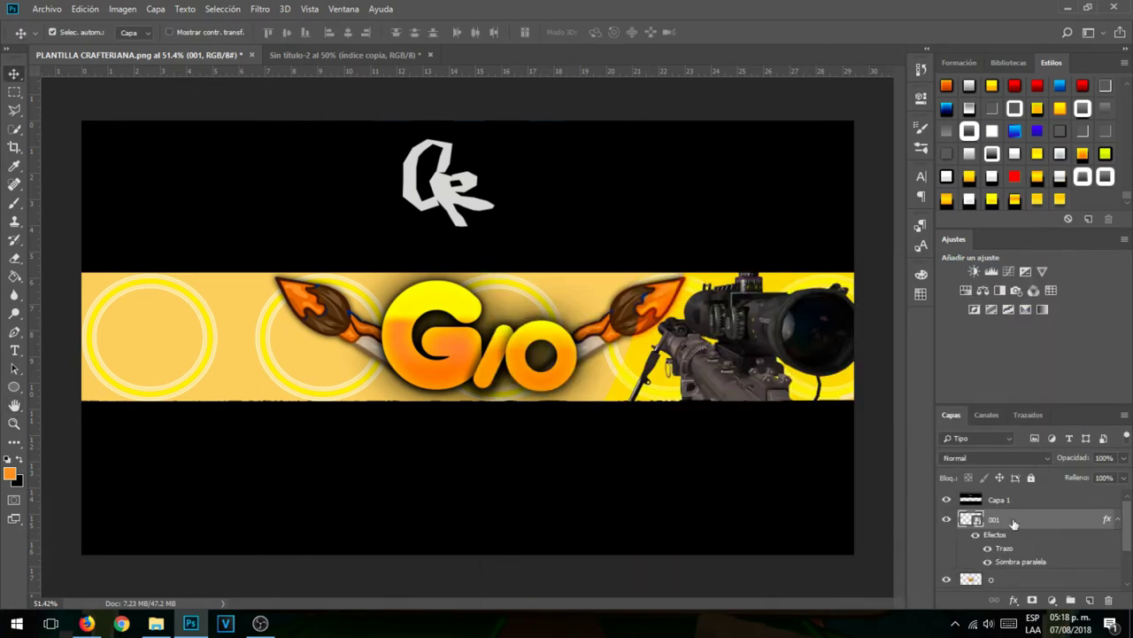
double_click(1014, 523)
left_click_drag(776, 337, 770, 338)
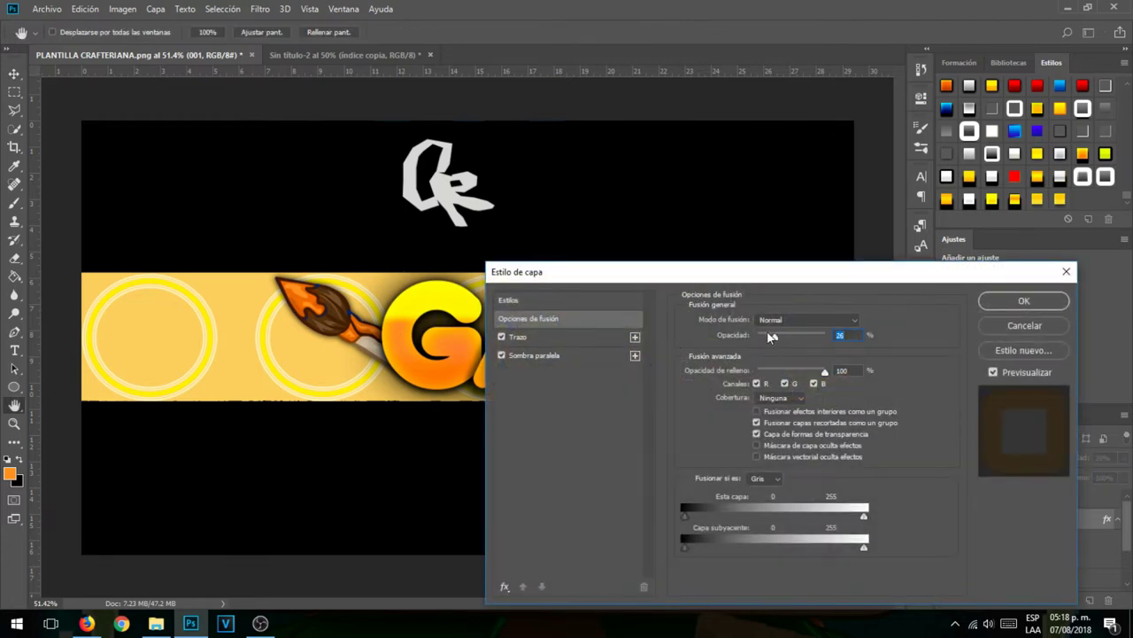
left_click(1020, 301)
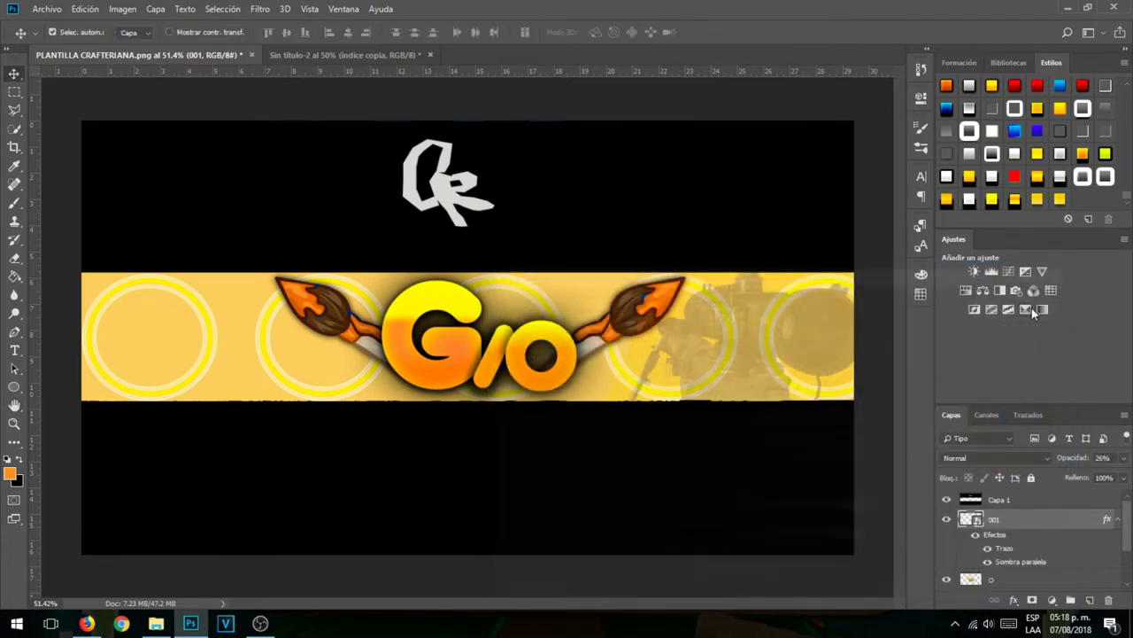
Step: Set the 001 layer's stroke size to 8 px and adjust the size of its drop shadow
double_click(1027, 551)
left_click(755, 319)
left_click_drag(783, 274, 792, 380)
left_click_drag(760, 424, 760, 428)
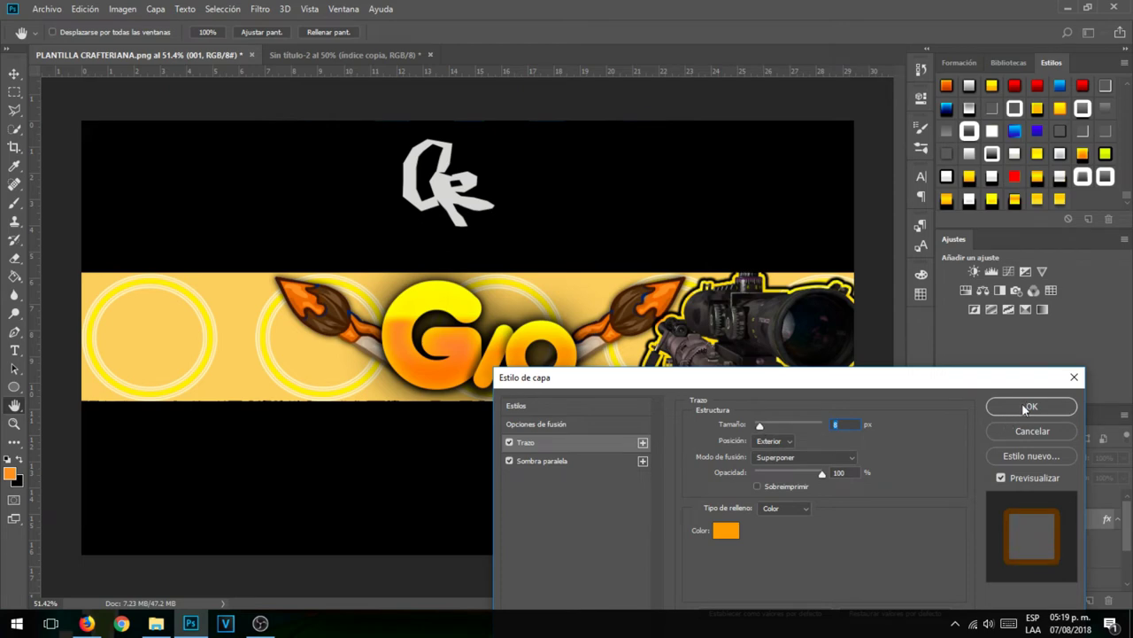
left_click(585, 460)
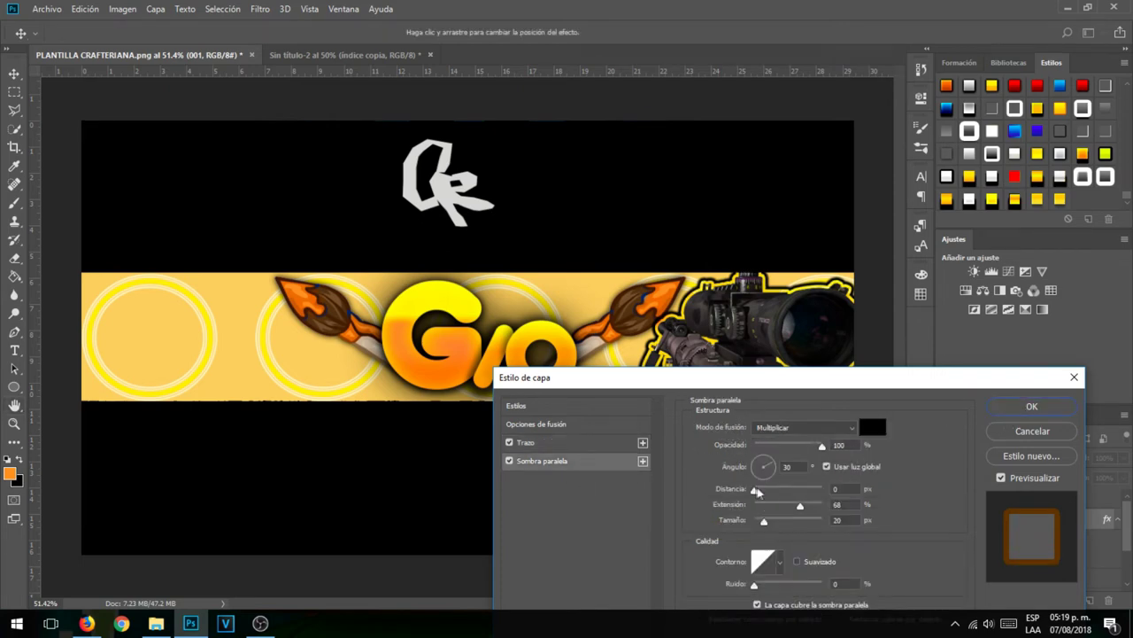
left_click_drag(766, 521, 759, 522)
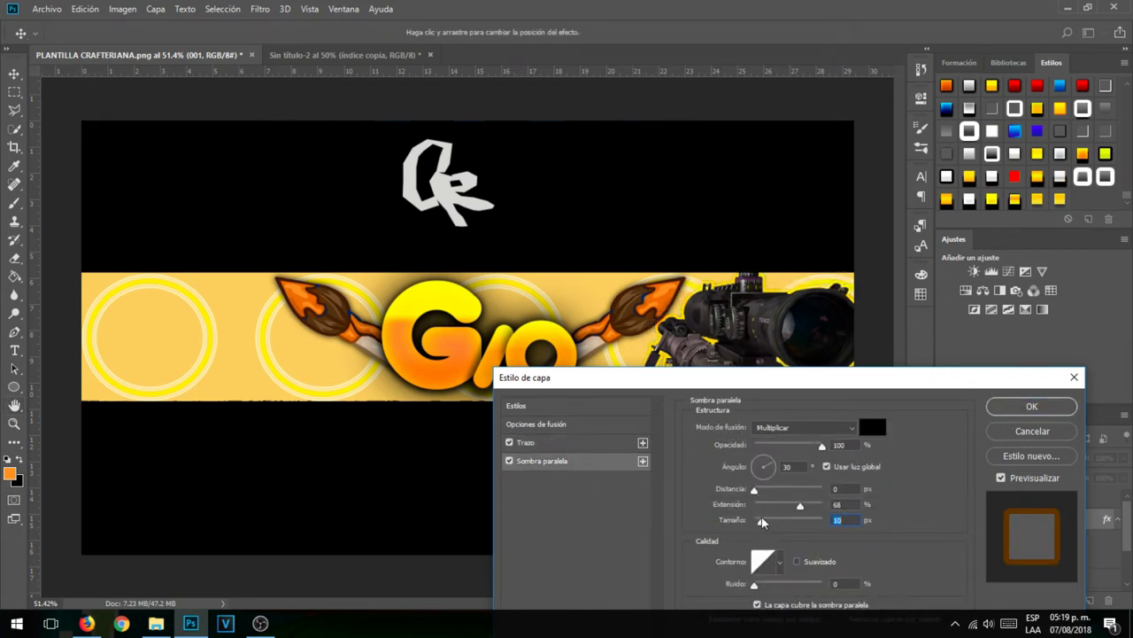
left_click(1032, 405)
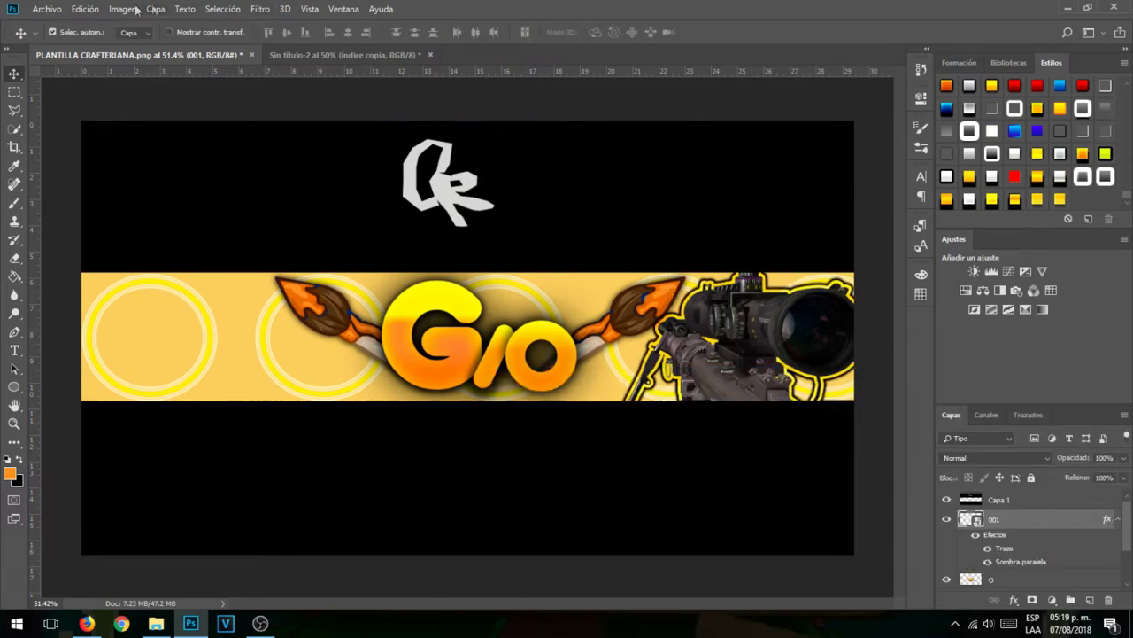
Step: Place the embedded image 003.png from the same PNG folder
left_click(47, 8)
left_click(84, 274)
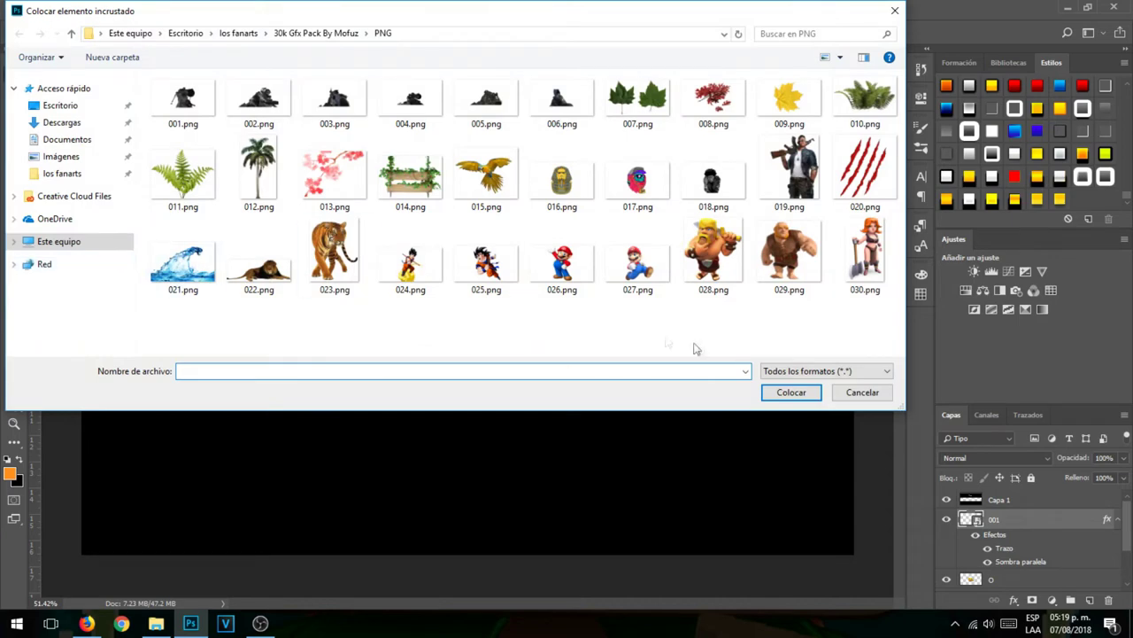
left_click(360, 103)
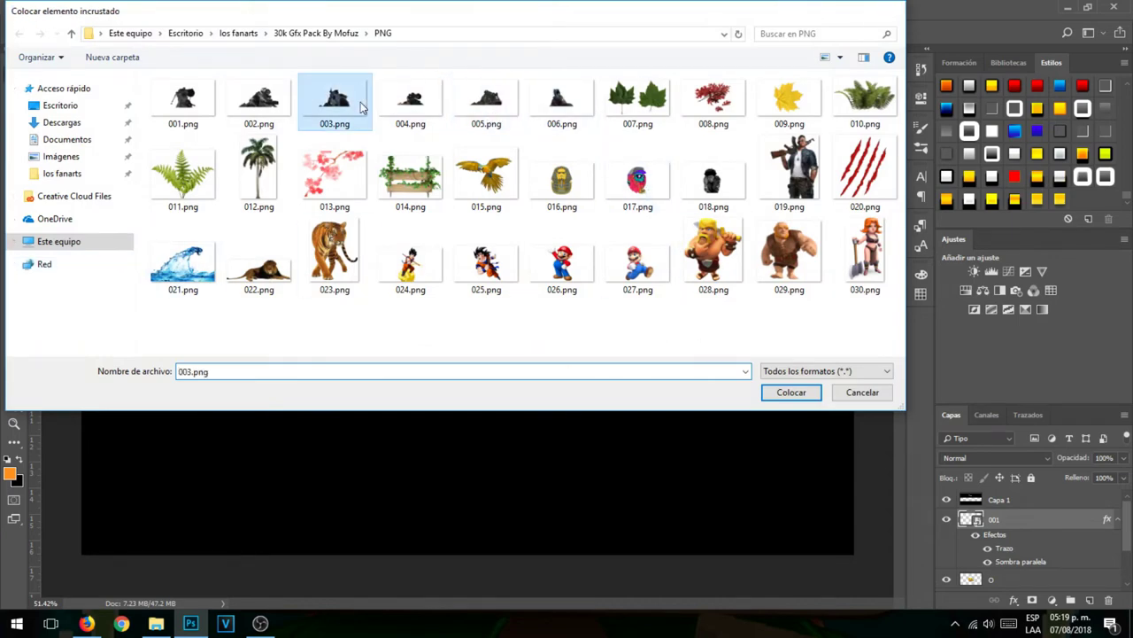
double_click(361, 102)
Step: Flip the 003 rifle horizontally and position it at the banner's left end beside the paintbrush
left_click_drag(634, 350, 353, 370)
right_click(354, 370)
left_click(400, 532)
left_click_drag(271, 358, 334, 357)
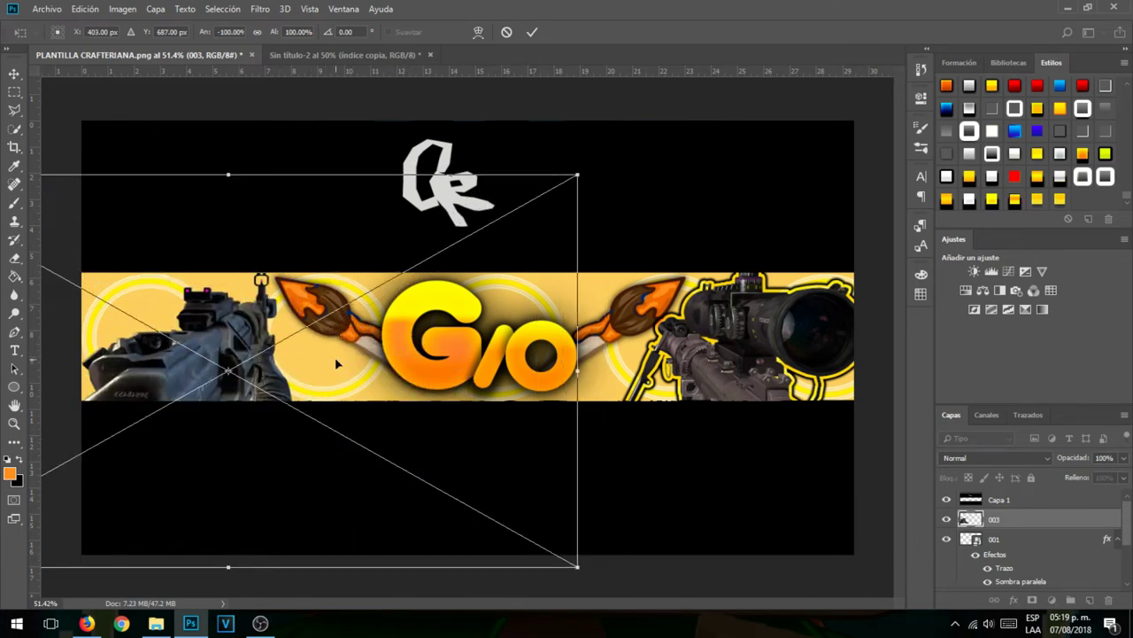
key("Return")
mouse_move(251, 385)
left_mouse_down()
mouse_move(264, 380)
mouse_move(248, 363)
left_mouse_up()
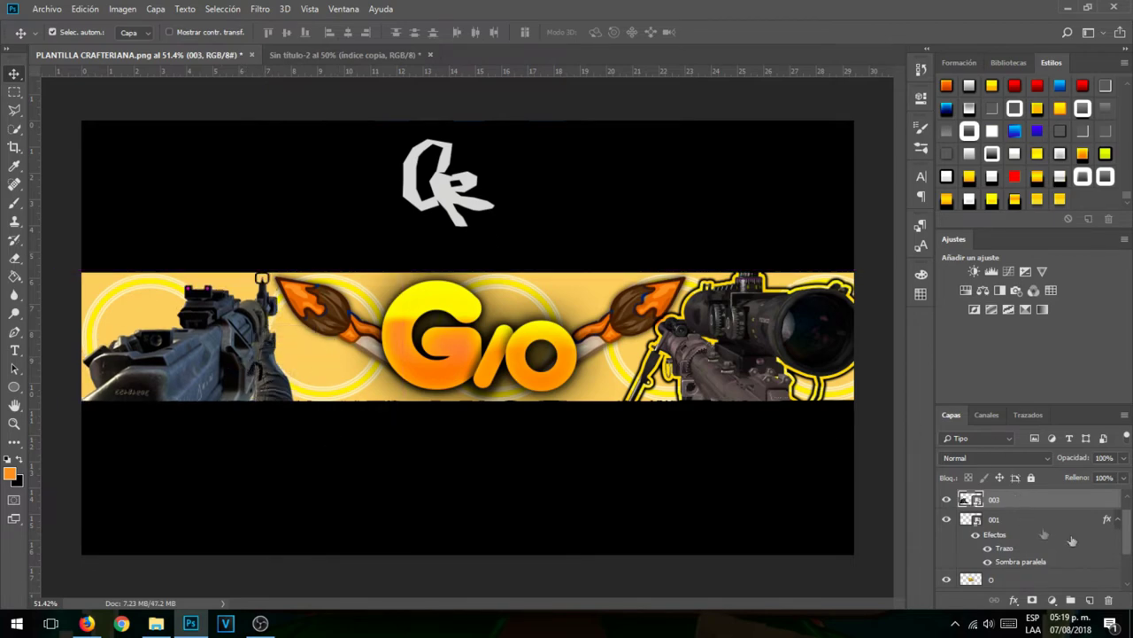
Step: Copy the 001 layer's stroke and drop shadow to the 003 layer and check both effects' settings
left_click(1102, 519)
double_click(1045, 498)
left_click(580, 358)
left_click(576, 336)
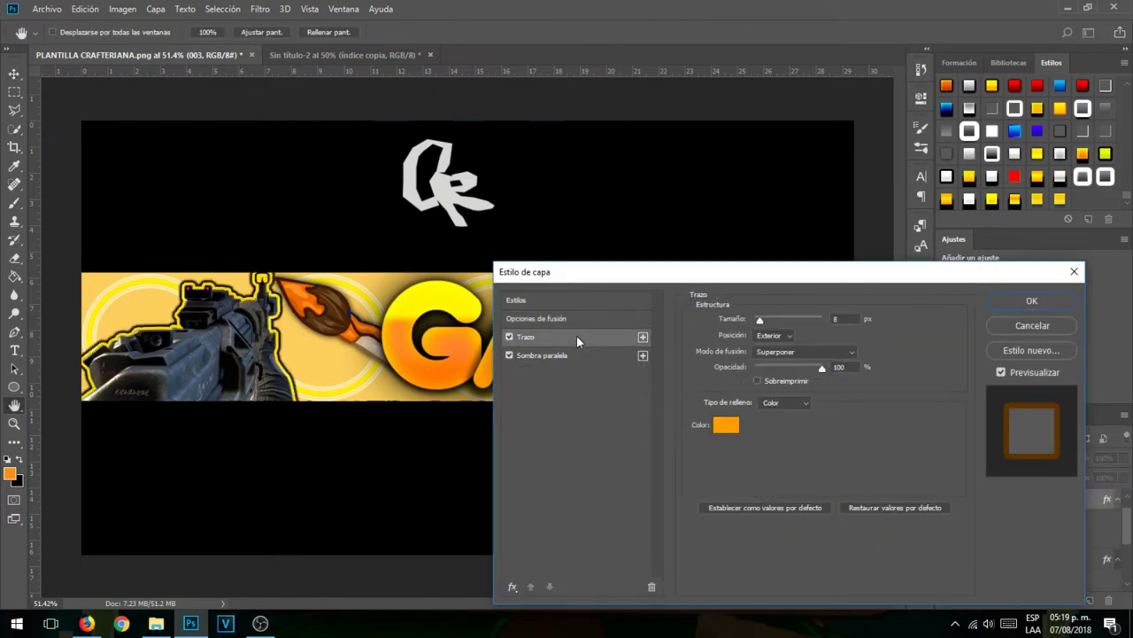
left_click(1031, 300)
Step: Place the image Oscuridad Filtro.png from the Pack GFX folder inside los fanarts > blotmap
left_click(47, 9)
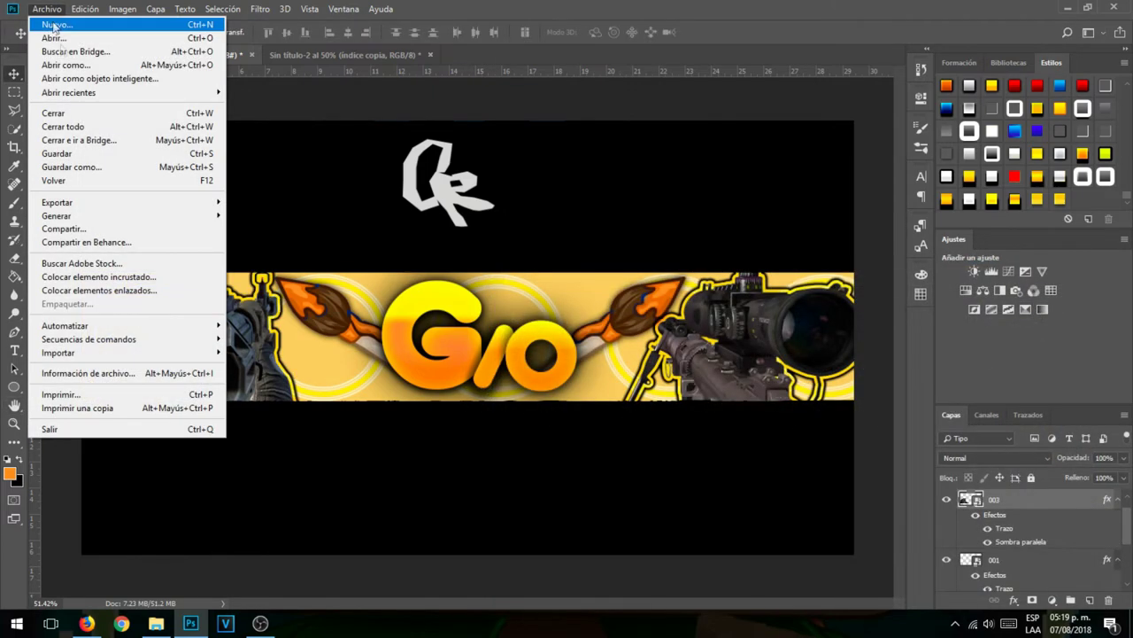
left_click(177, 290)
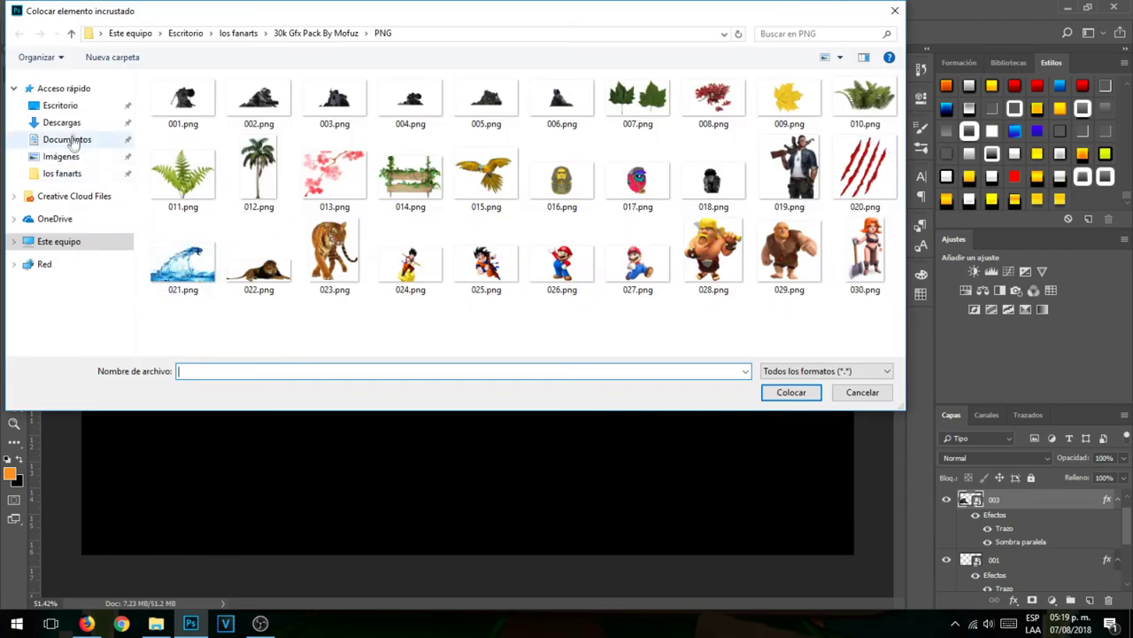
left_click(60, 104)
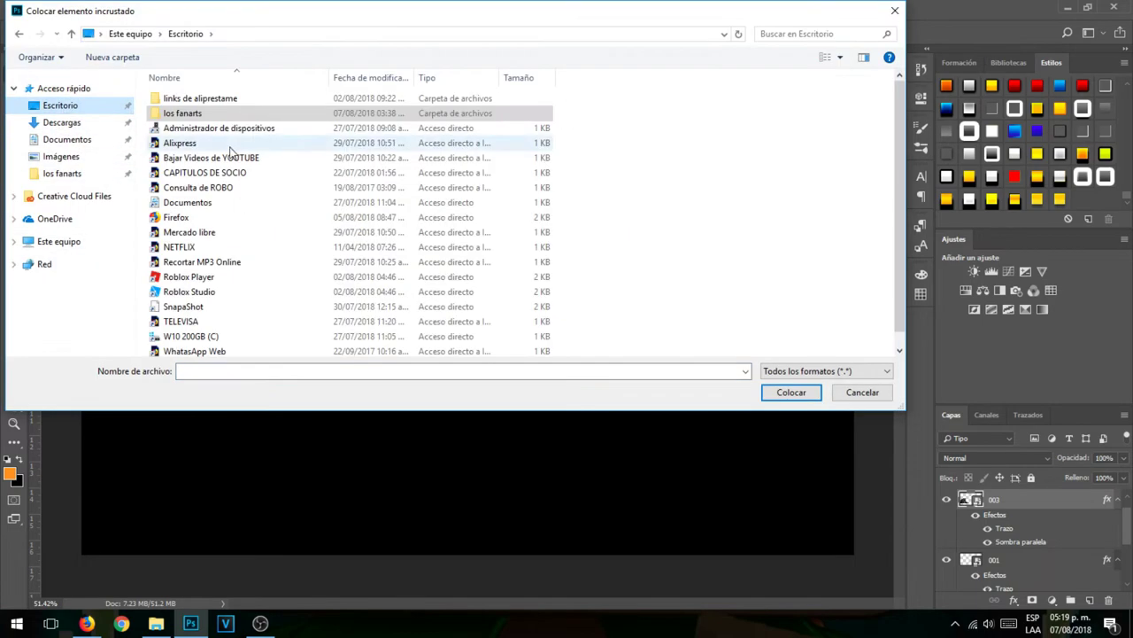
double_click(202, 113)
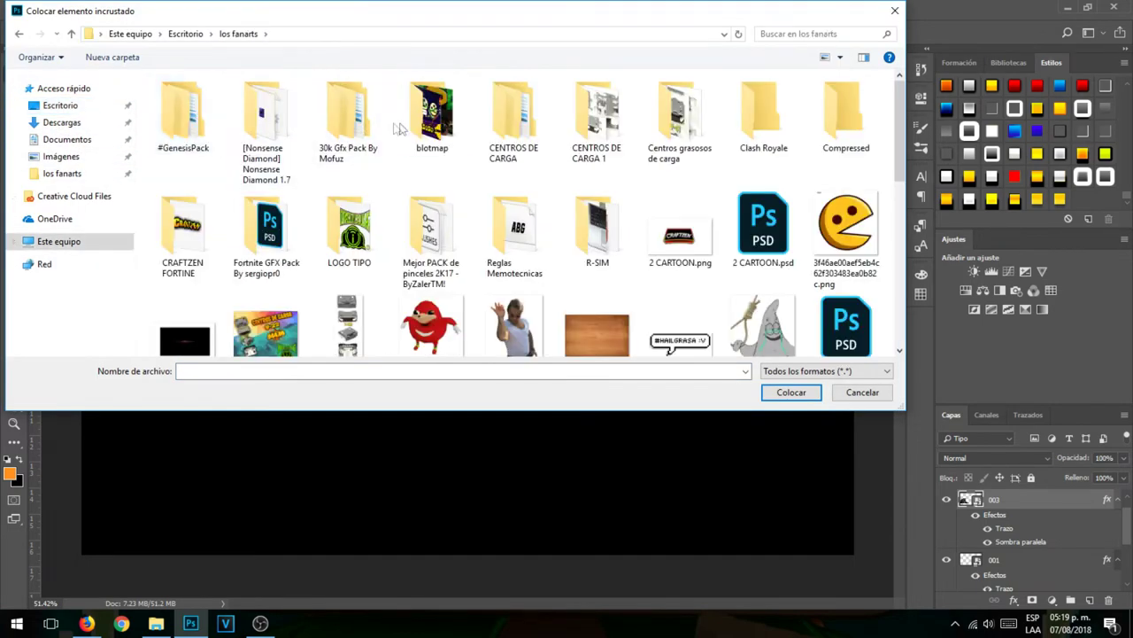
double_click(431, 122)
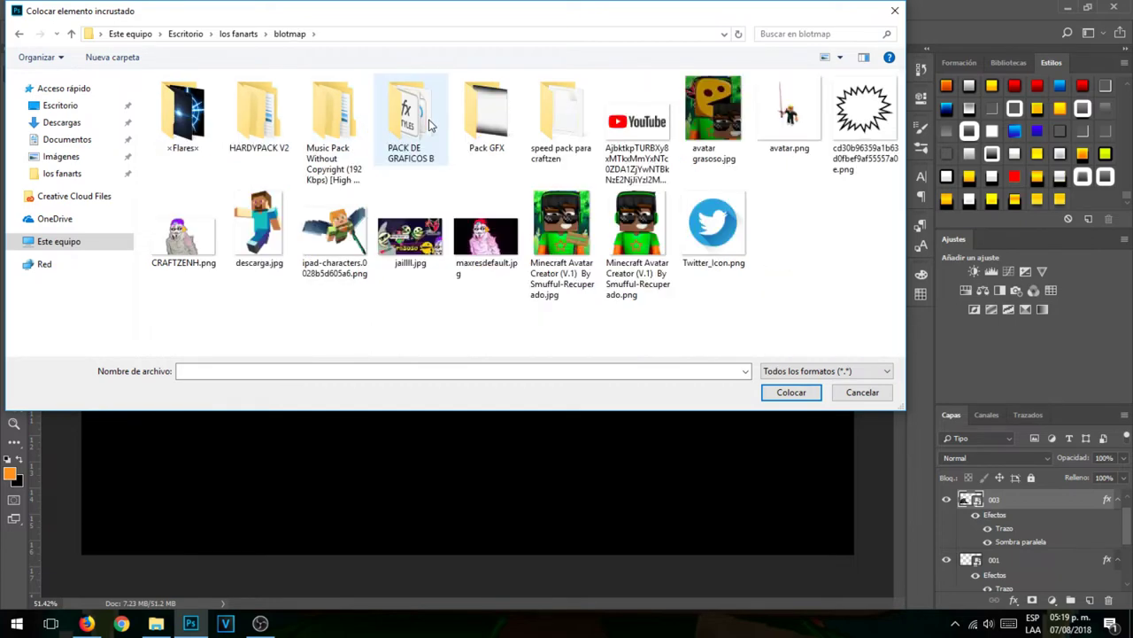
double_click(478, 124)
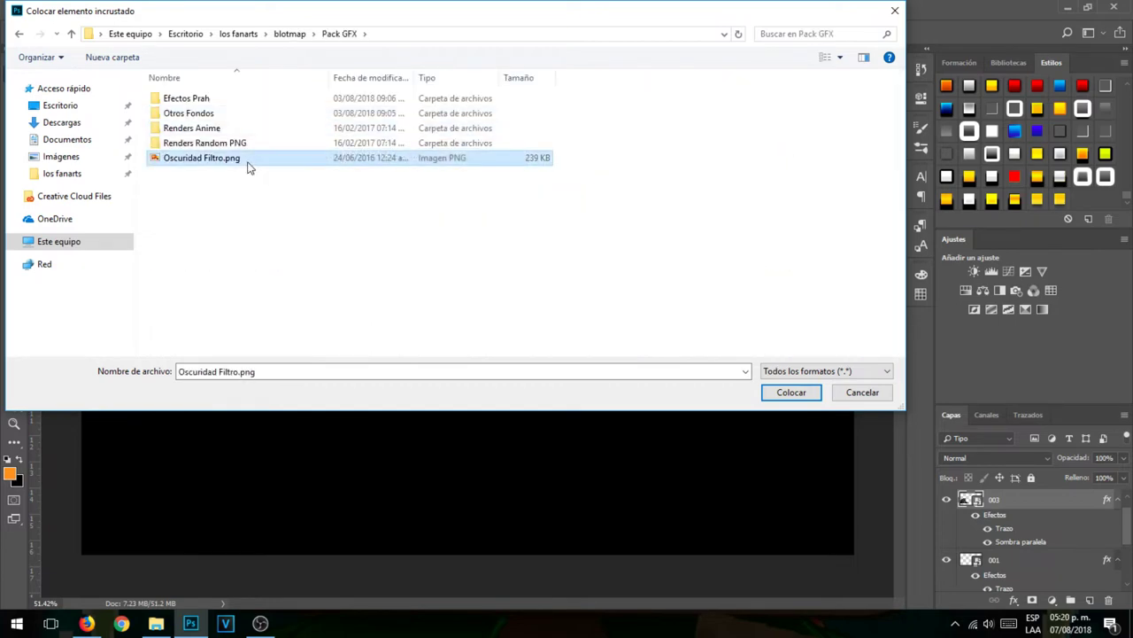
double_click(248, 158)
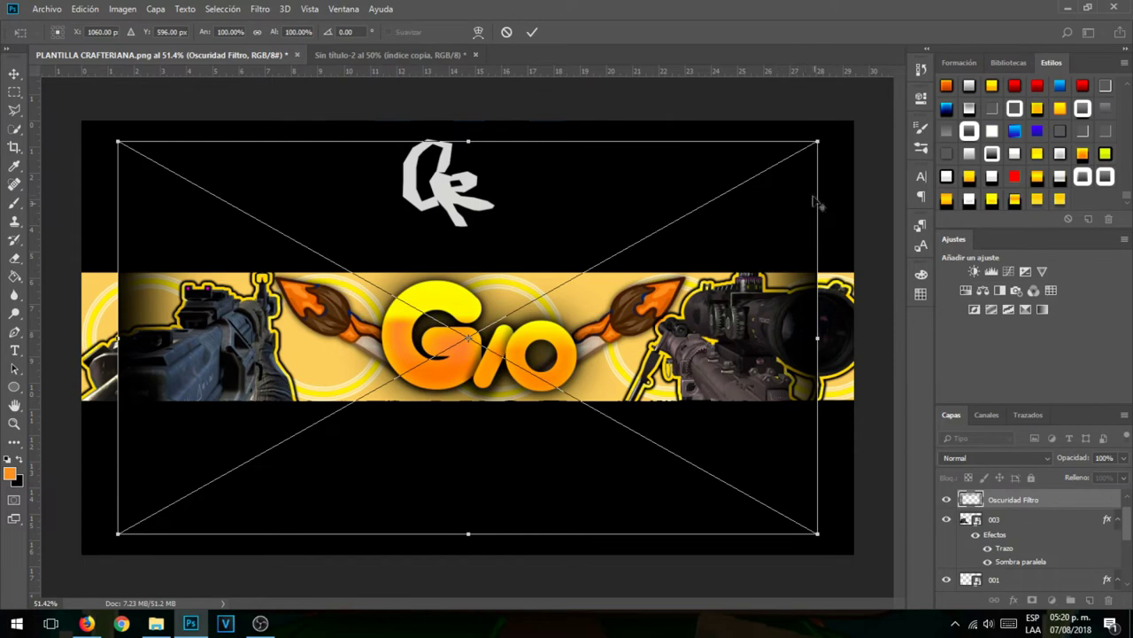
Step: Enlarge the Oscuridad Filtro overlay to about 115% so it spans the full banner width
left_click_drag(818, 140, 897, 106)
key("Return")
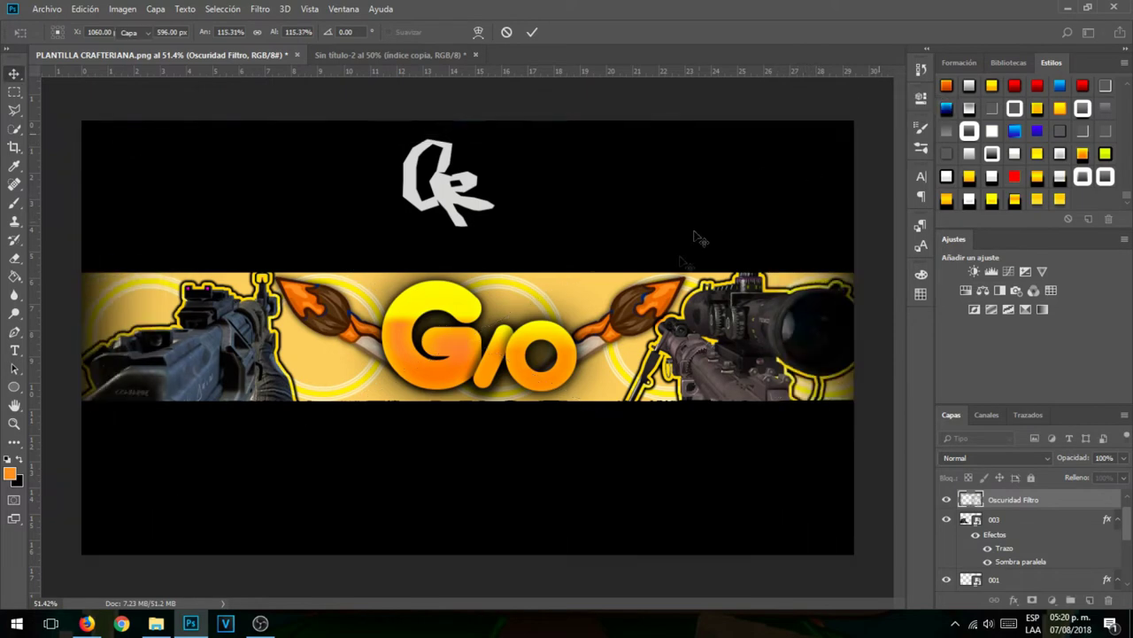
Step: Place the embedded image Explosion 8.png from Pack GFX > Efectos Prah and enlarge it over the Gio lettering
left_click(47, 9)
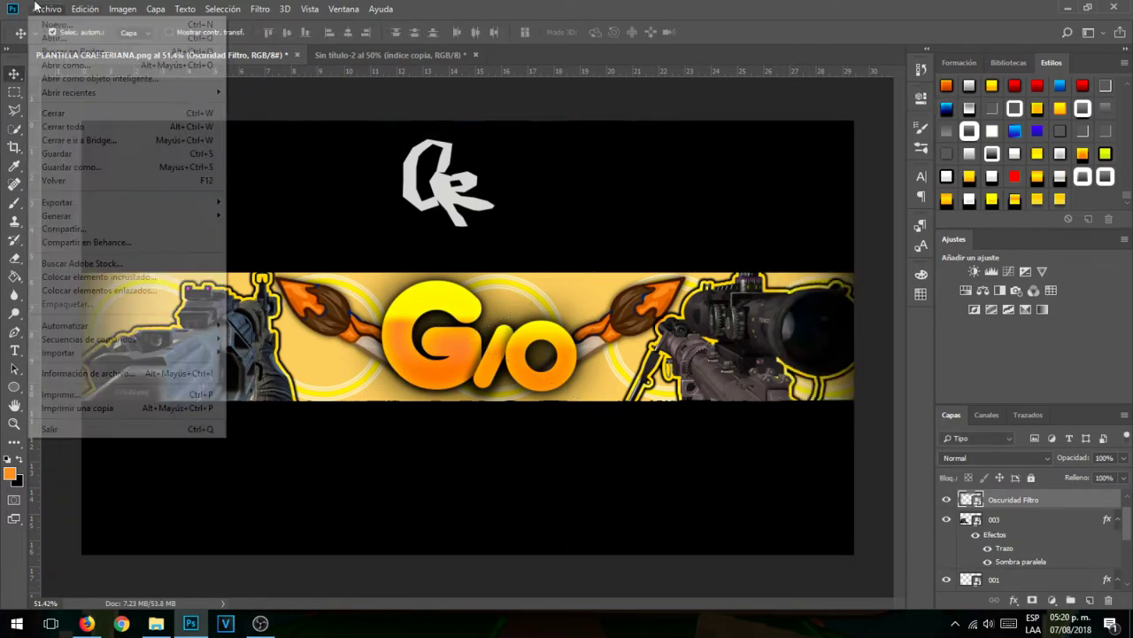
left_click(116, 277)
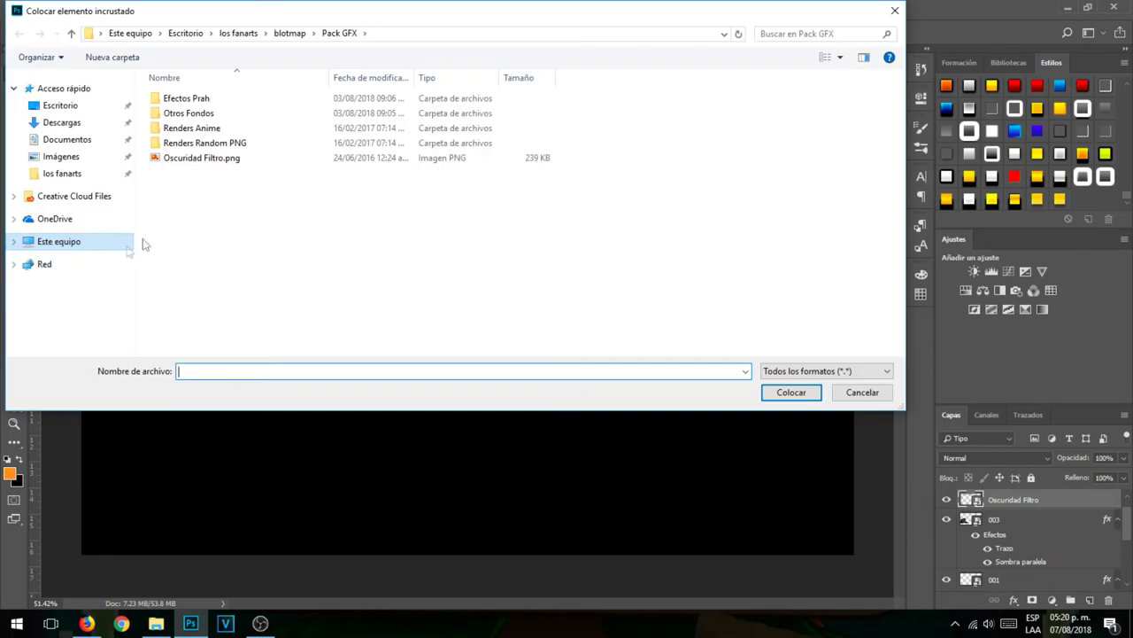
double_click(194, 101)
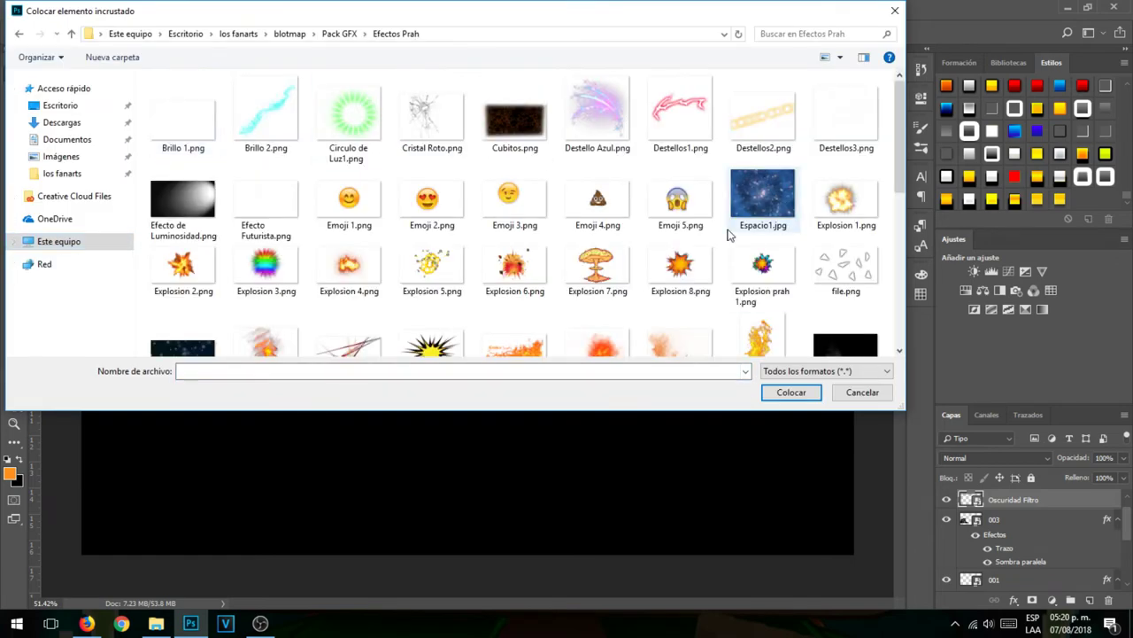
double_click(707, 289)
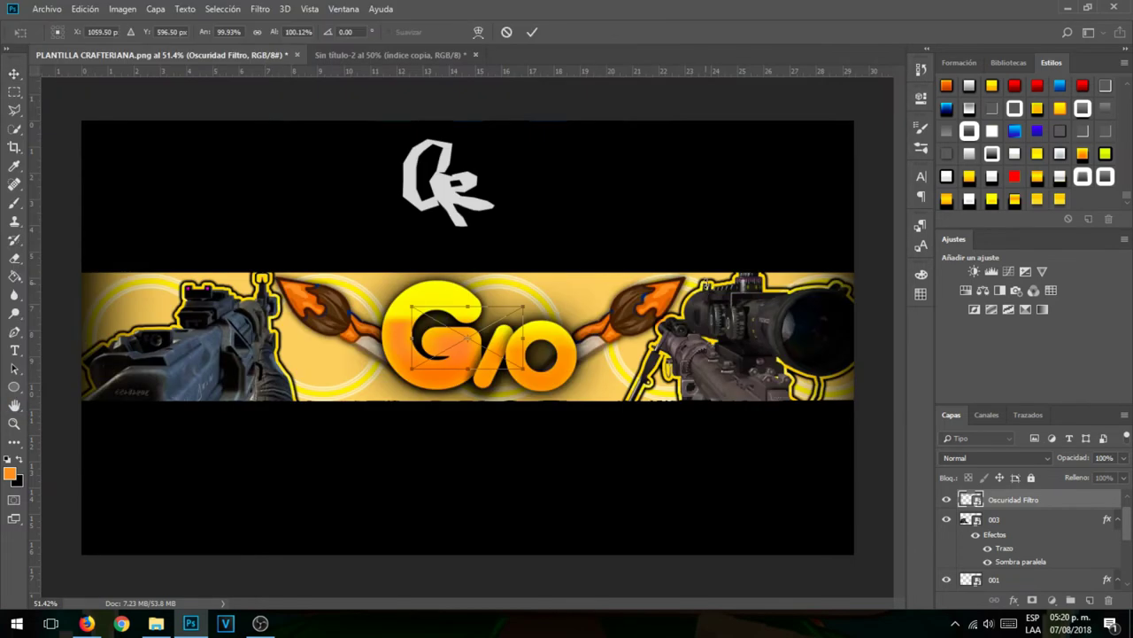
left_click_drag(527, 302, 665, 212)
key("Return")
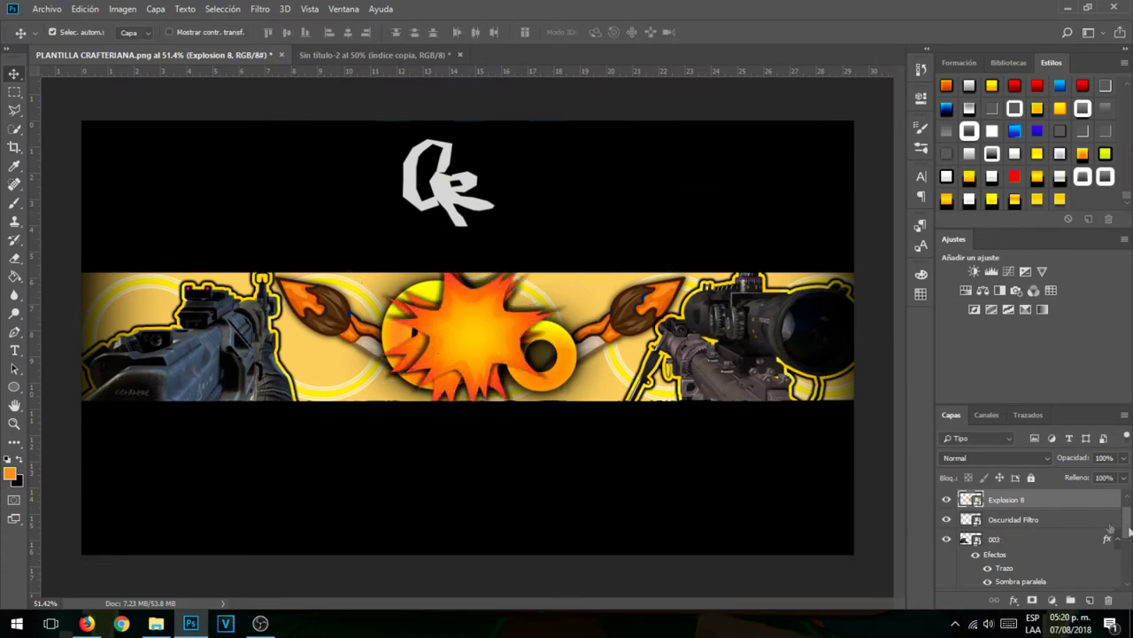
Step: Move the Explosion 8 layer directly below the O layer and shift the explosion slightly up behind the lettering
left_click(1117, 539)
left_click_drag(1057, 501, 1056, 580)
left_click(1117, 541)
left_click_drag(509, 310, 531, 286)
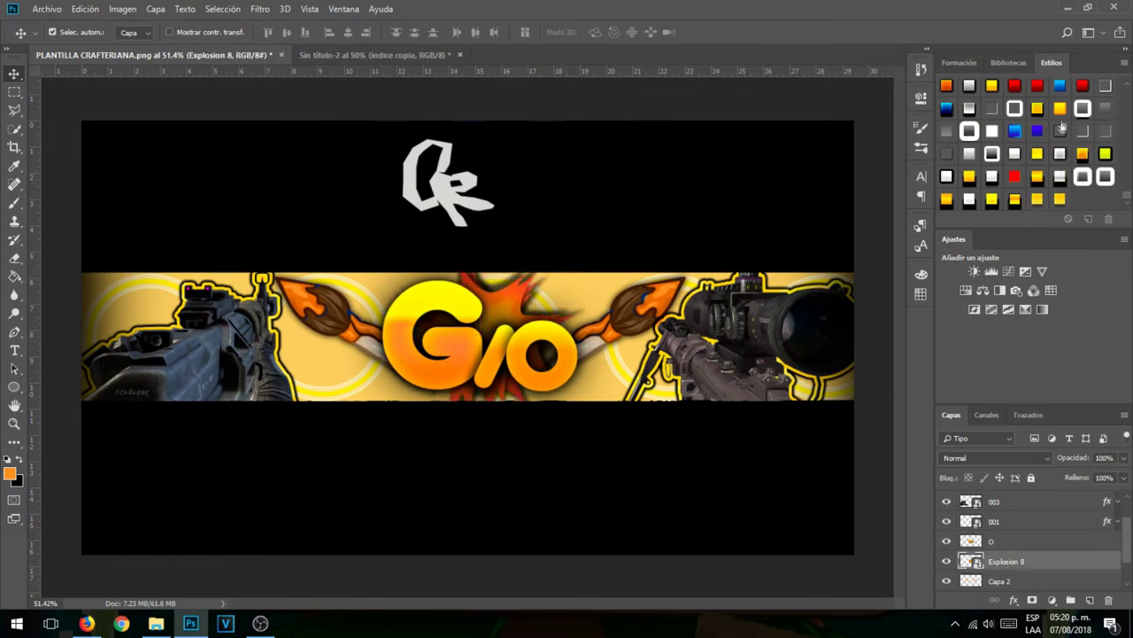
Step: Try several style presets on Explosion 8, ending with the yellow-to-orange gradient that includes an inner glow and drop shadow
left_click(1059, 108)
left_click(1037, 108)
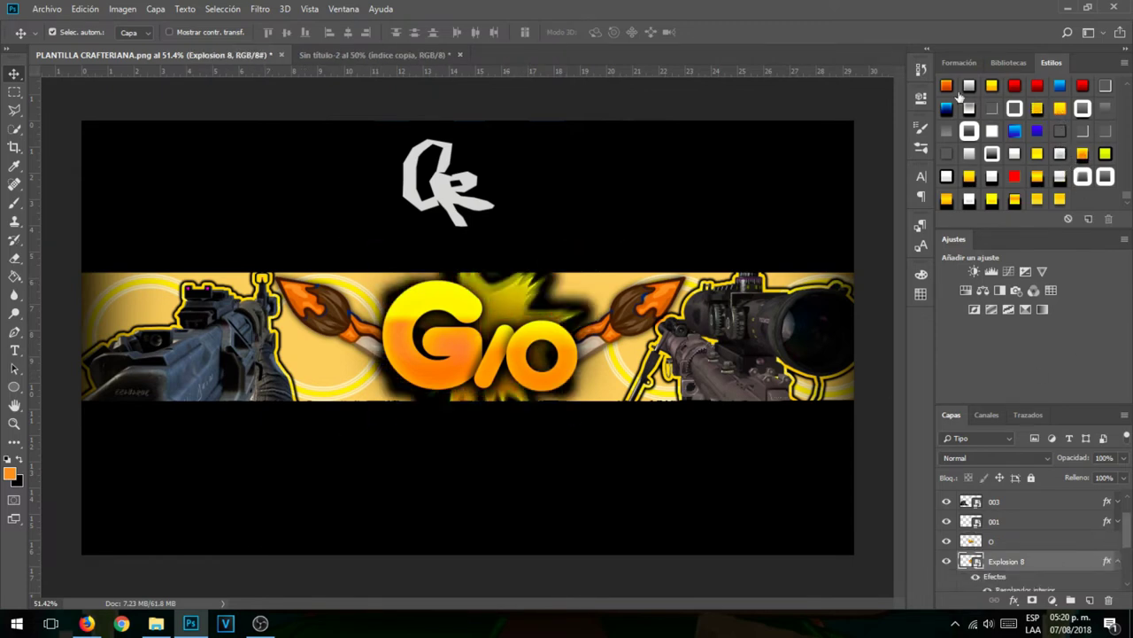
left_click(948, 85)
scroll(1014, 142, "up", 2)
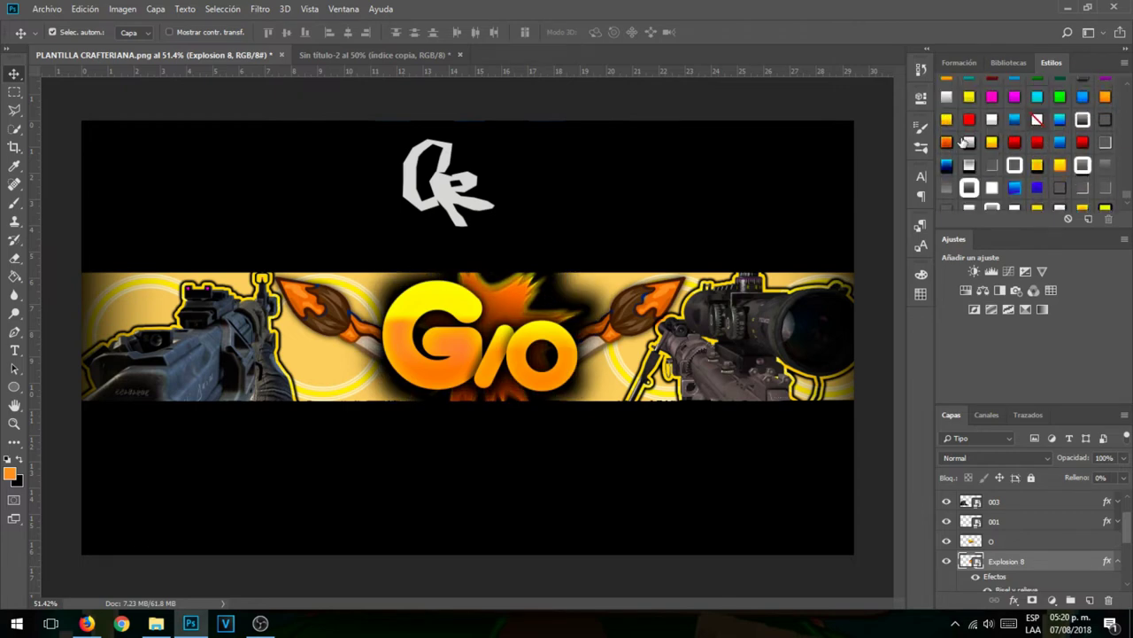
scroll(963, 142, "up", 2)
left_click(948, 131)
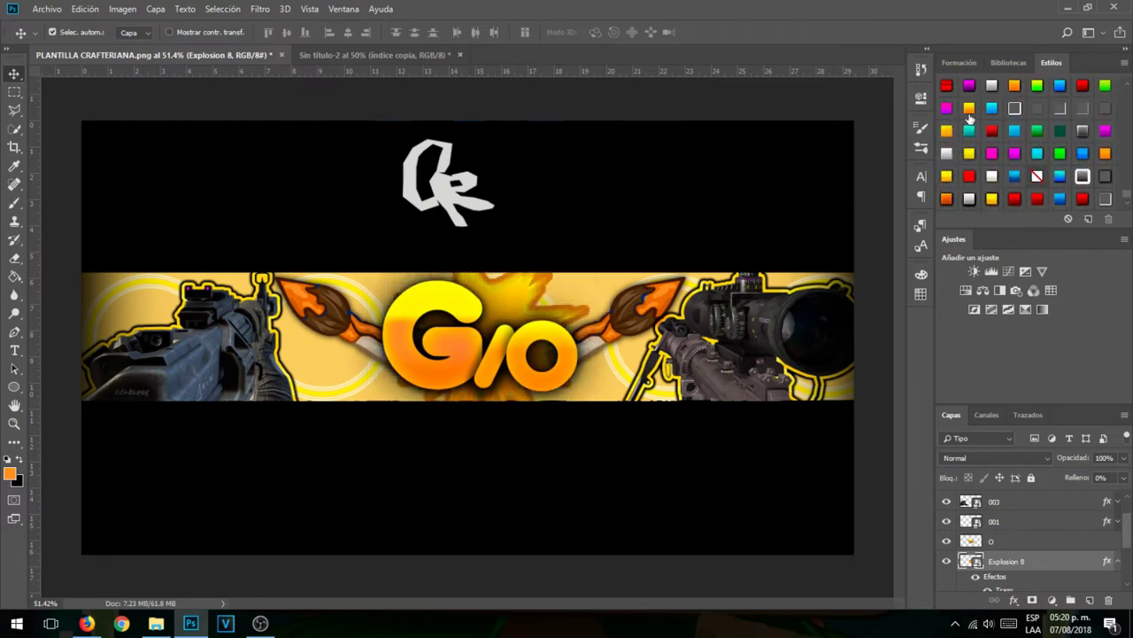
left_click(970, 110)
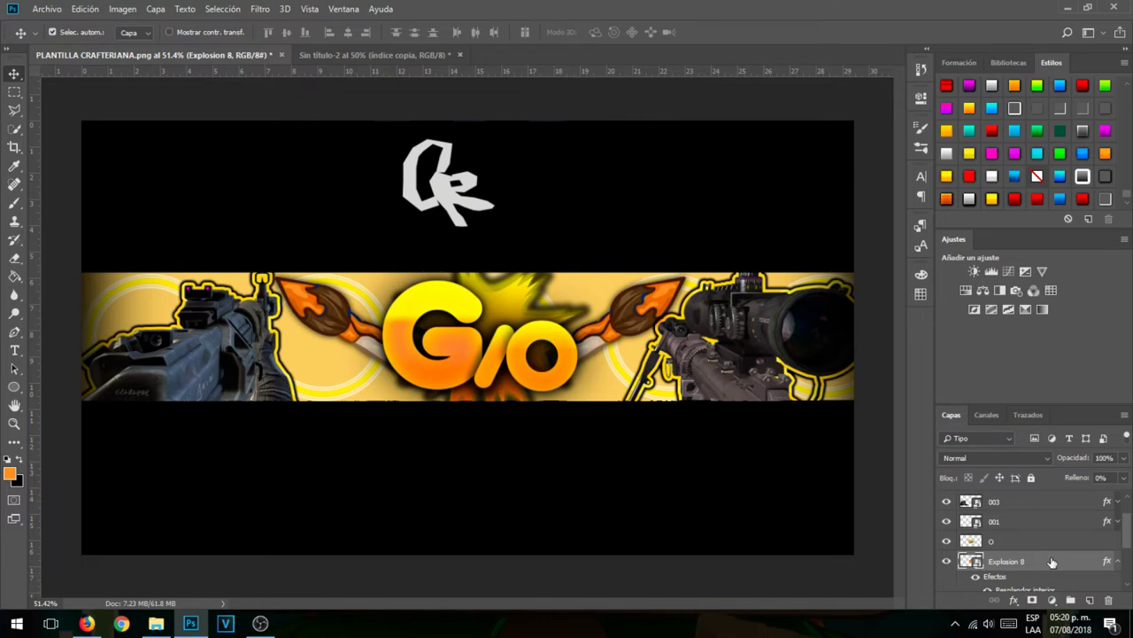
Step: Adjust the drop shadow in the Explosion 8 layer's style settings
double_click(1015, 542)
left_click(510, 374)
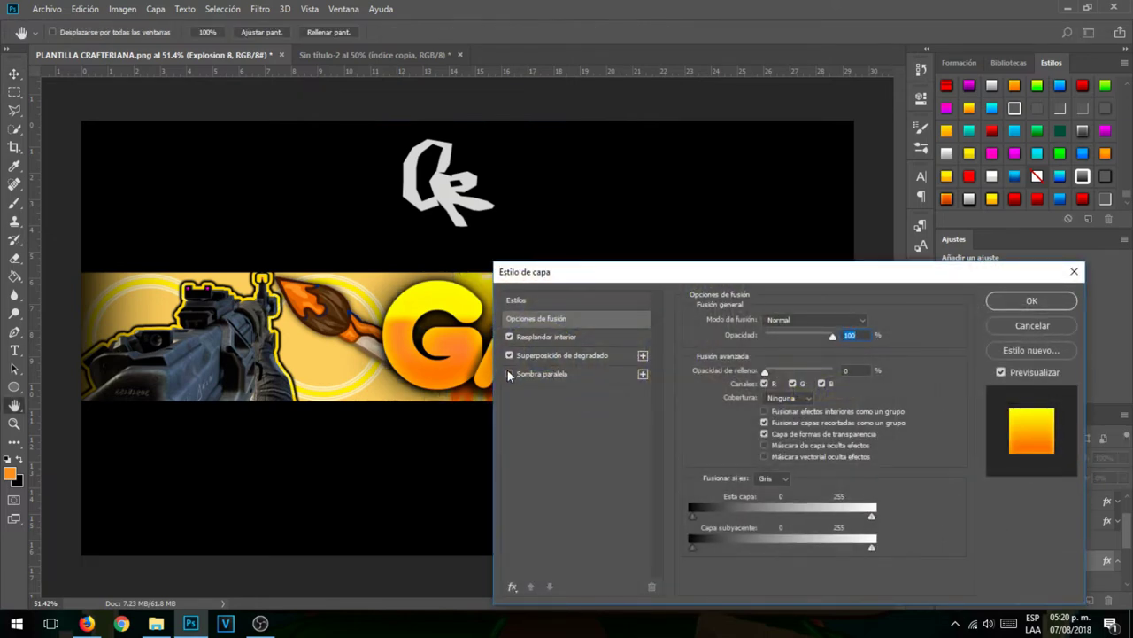
left_click(567, 374)
left_click_drag(764, 415, 756, 414)
left_click(1030, 304)
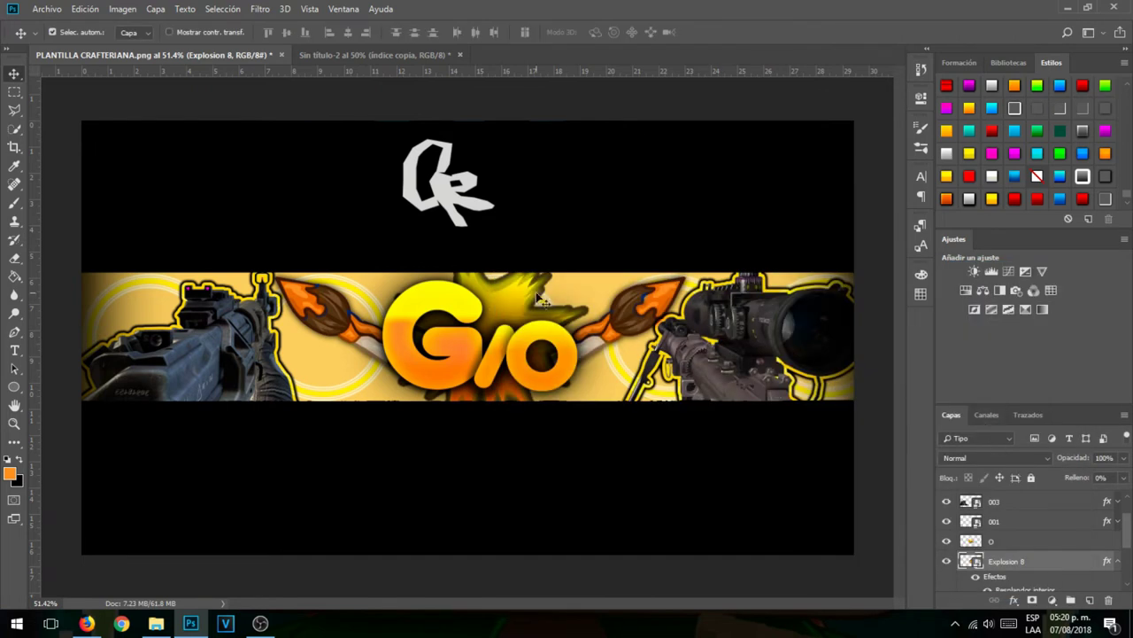
Step: Stretch the Explosion 8 image slightly outward on its left side with Free Transform
key("ctrl+t")
left_click_drag(277, 341, 257, 340)
key("Return")
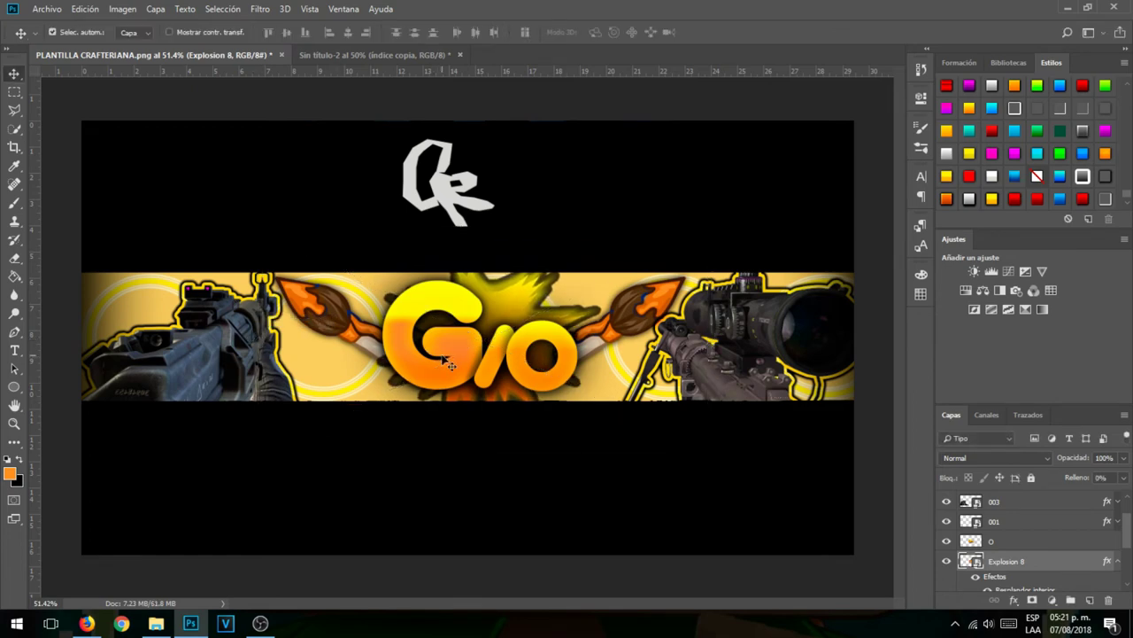
left_click(447, 363)
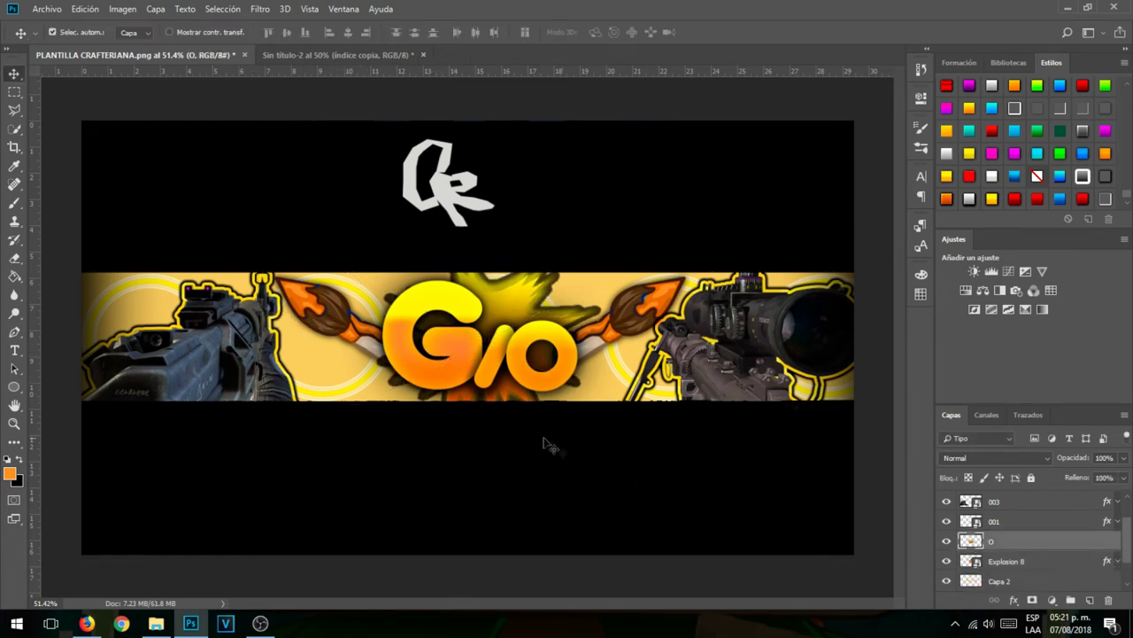
key("ctrl+t")
right_click(524, 352)
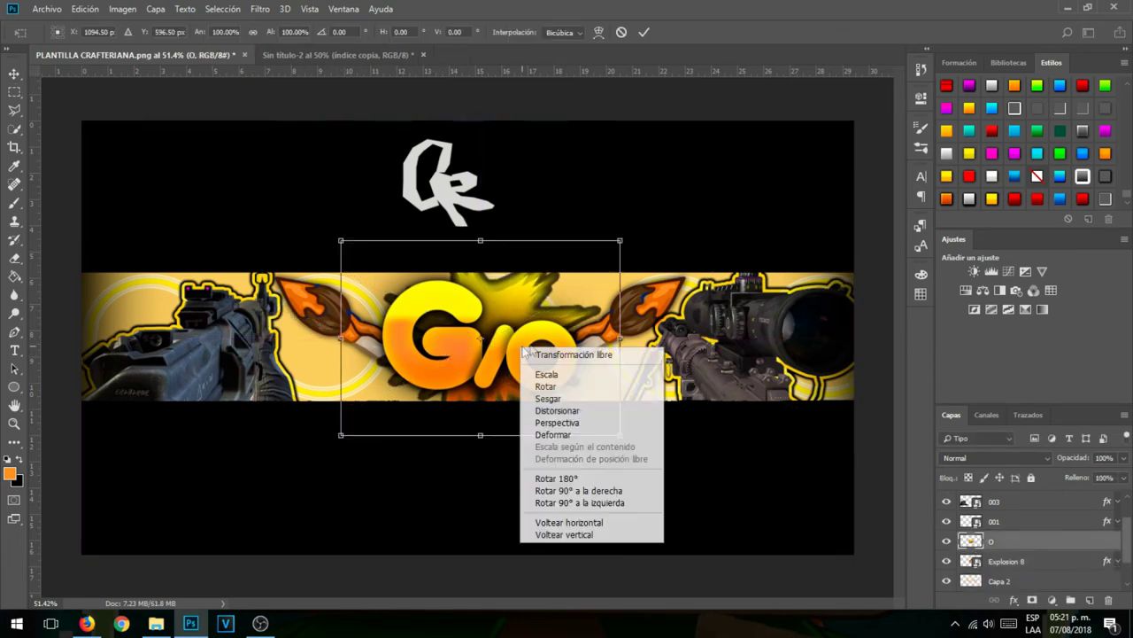
left_click(580, 423)
left_click_drag(343, 242, 342, 247)
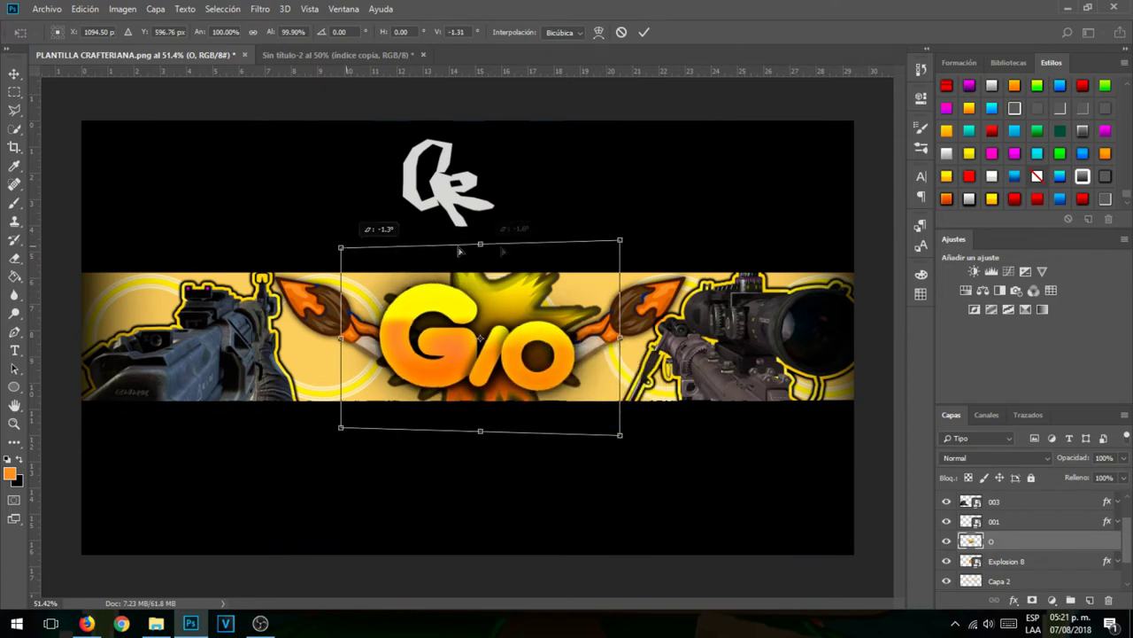
left_click_drag(620, 248, 609, 250)
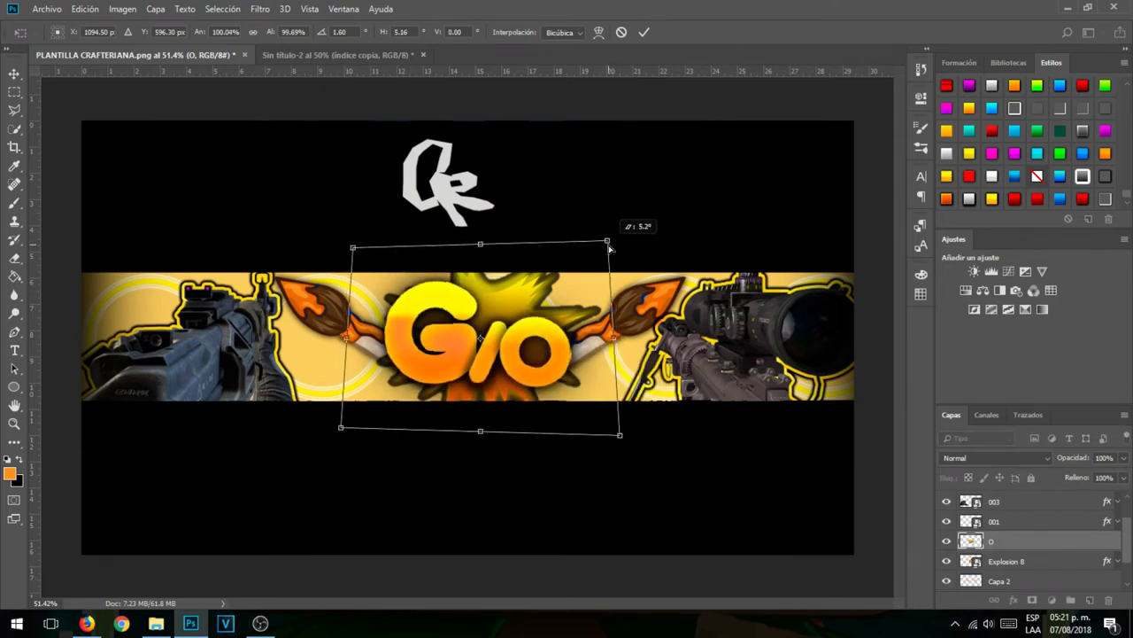
left_click_drag(366, 251, 348, 271)
left_click_drag(344, 421, 341, 417)
left_click(622, 33)
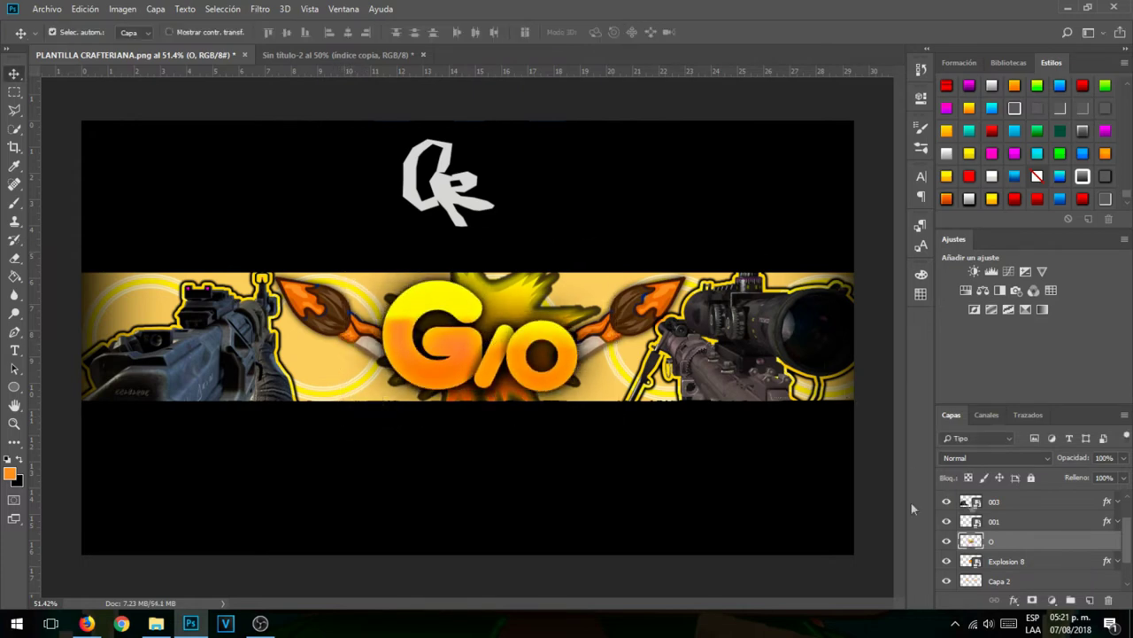
Step: Apply a slight Perspective transform to the Gio lettering on layer O, narrowing it toward its upper edge
key("ctrl")
key("ctrl+t")
right_click(533, 354)
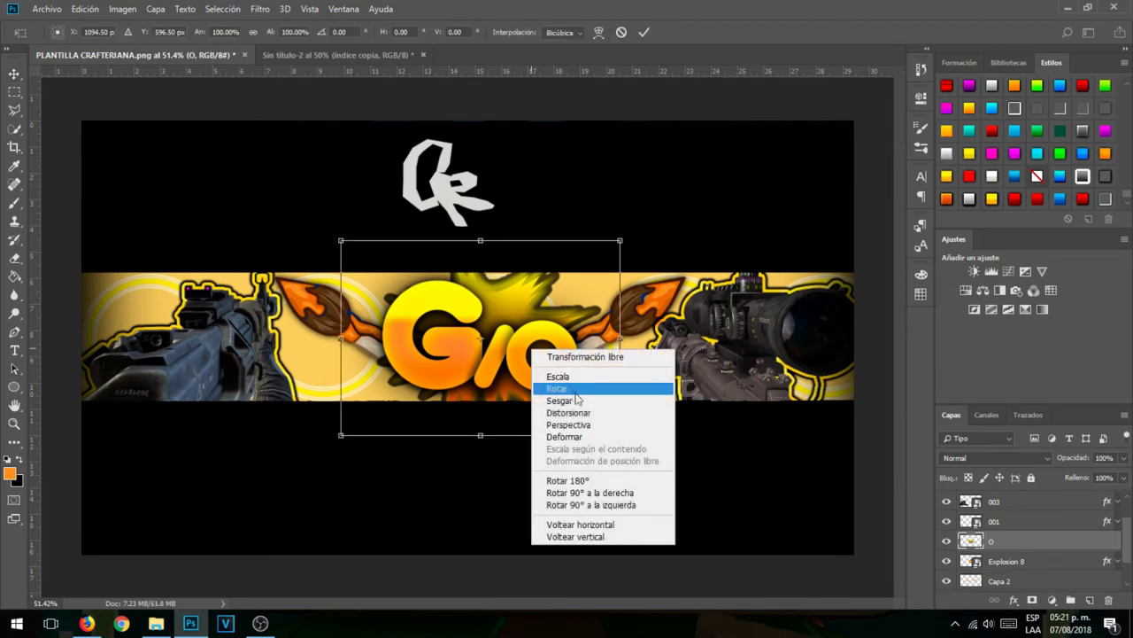
left_click(602, 425)
left_click_drag(480, 247, 476, 248)
left_click_drag(342, 242, 351, 243)
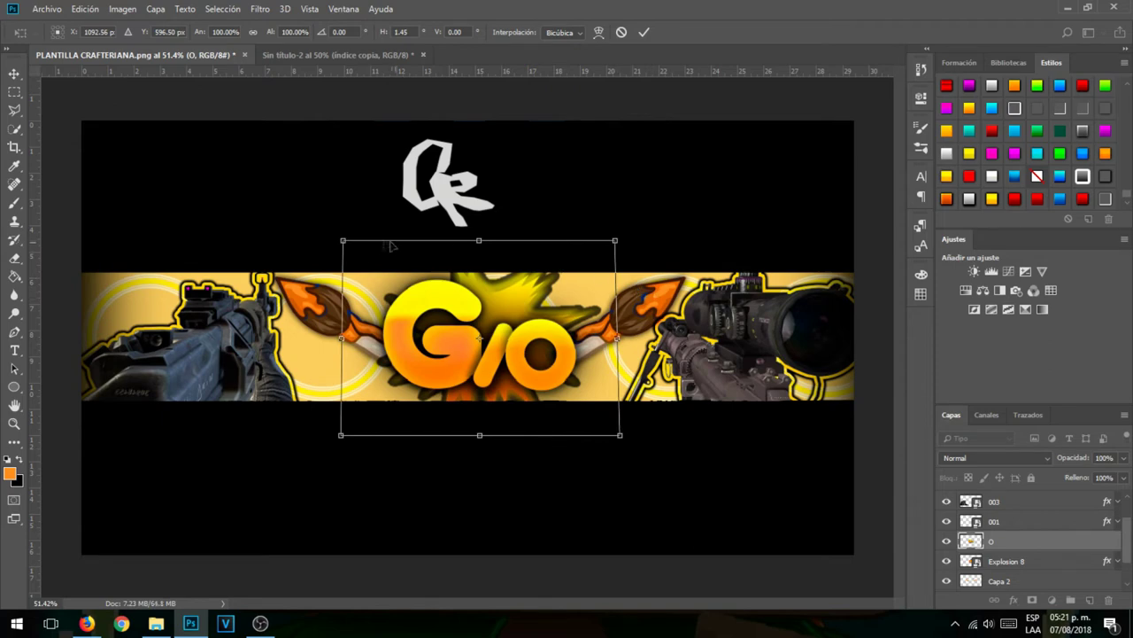
key("Return")
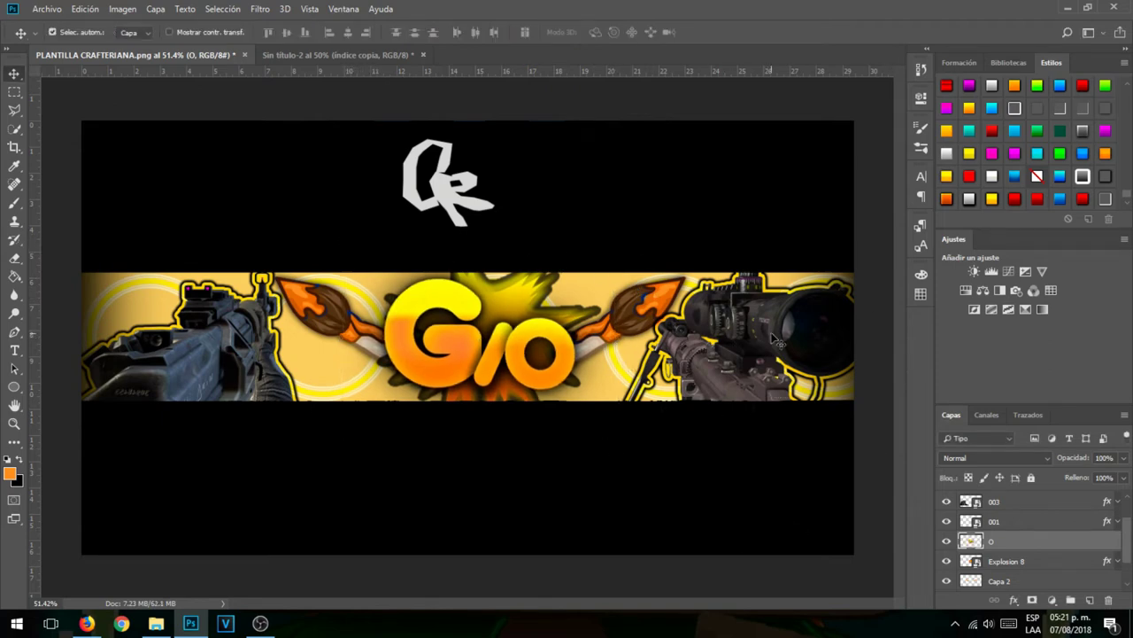
left_click(46, 9)
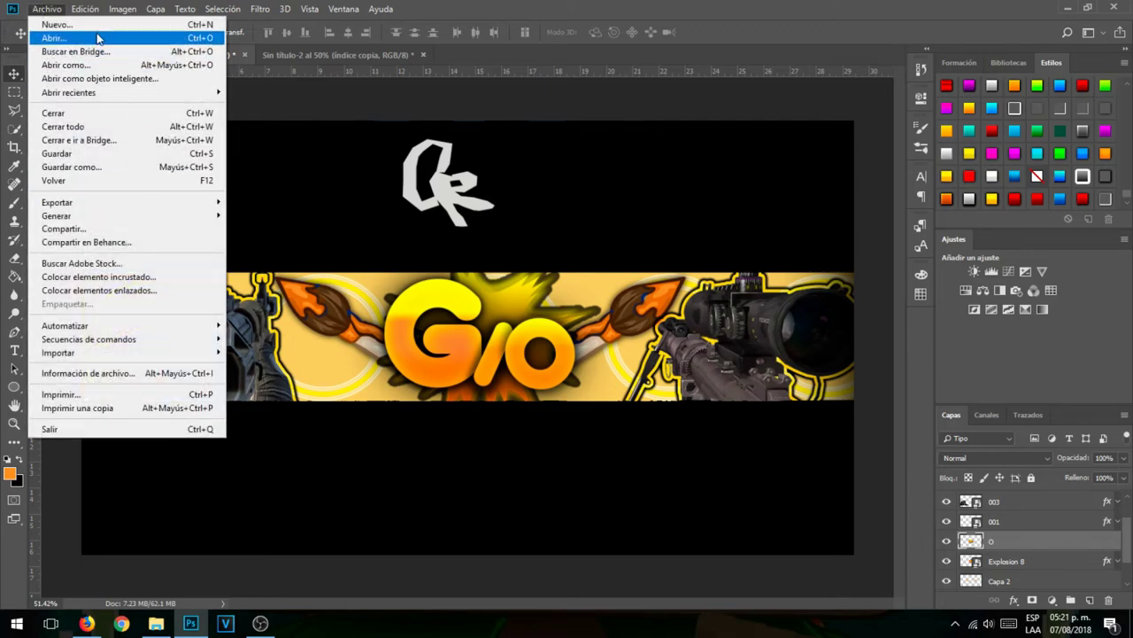
left_click(49, 36)
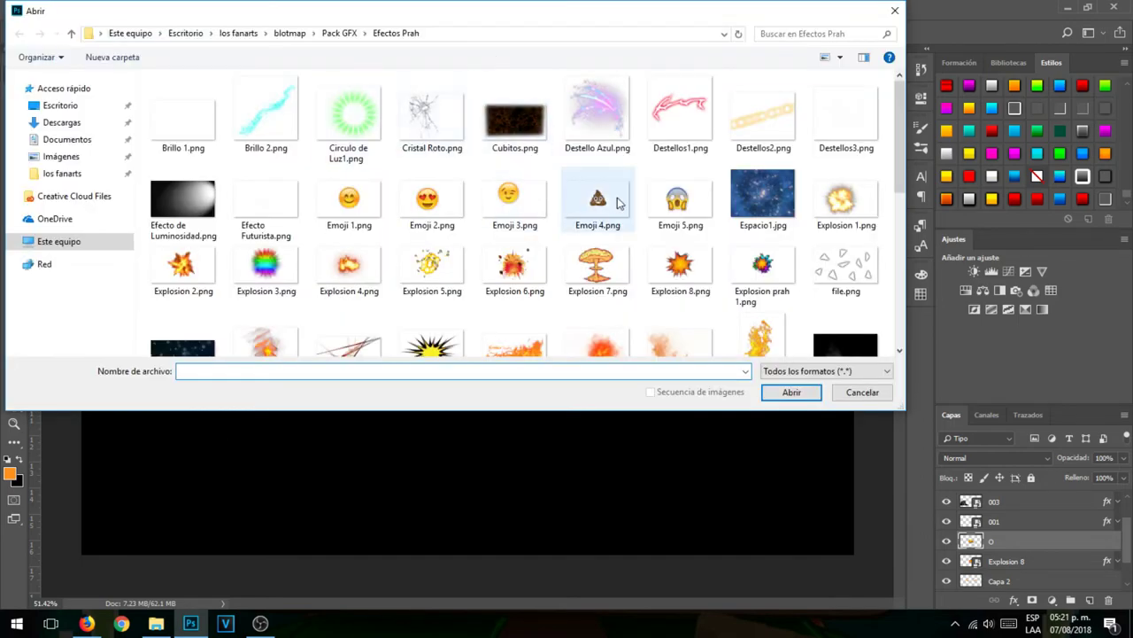
scroll(598, 203, "down", 5)
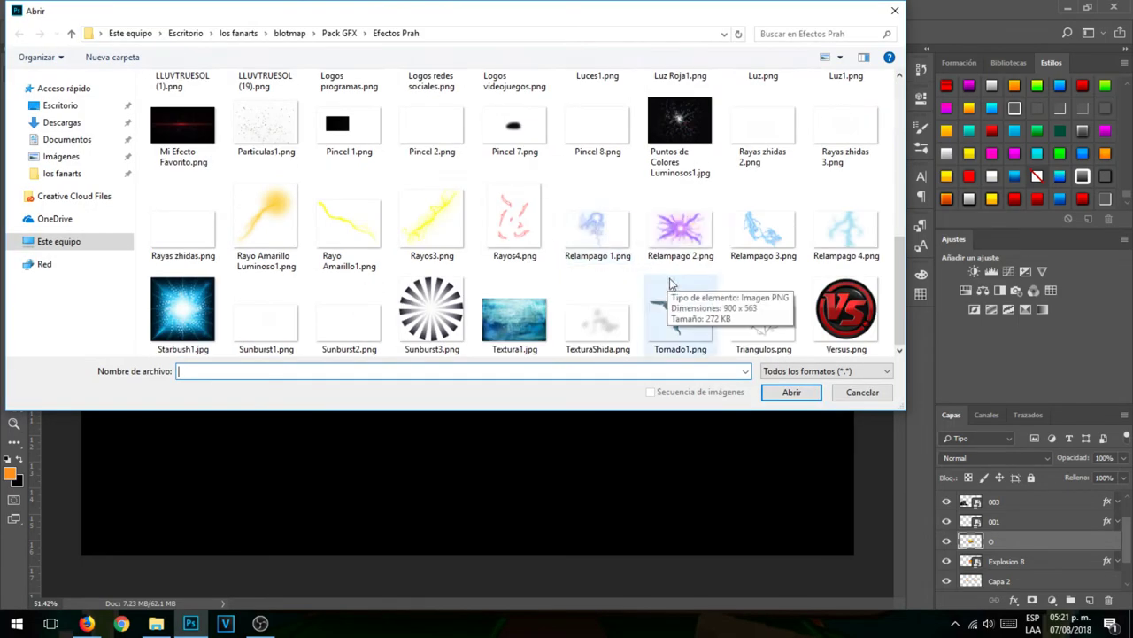
scroll(620, 257, "up", 5)
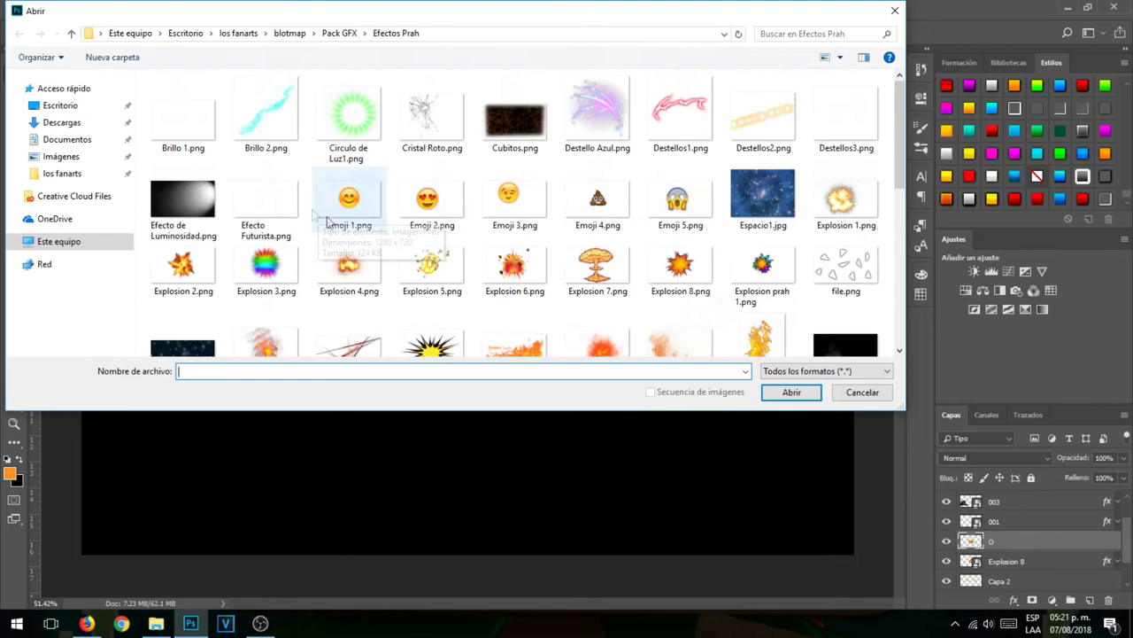
double_click(186, 143)
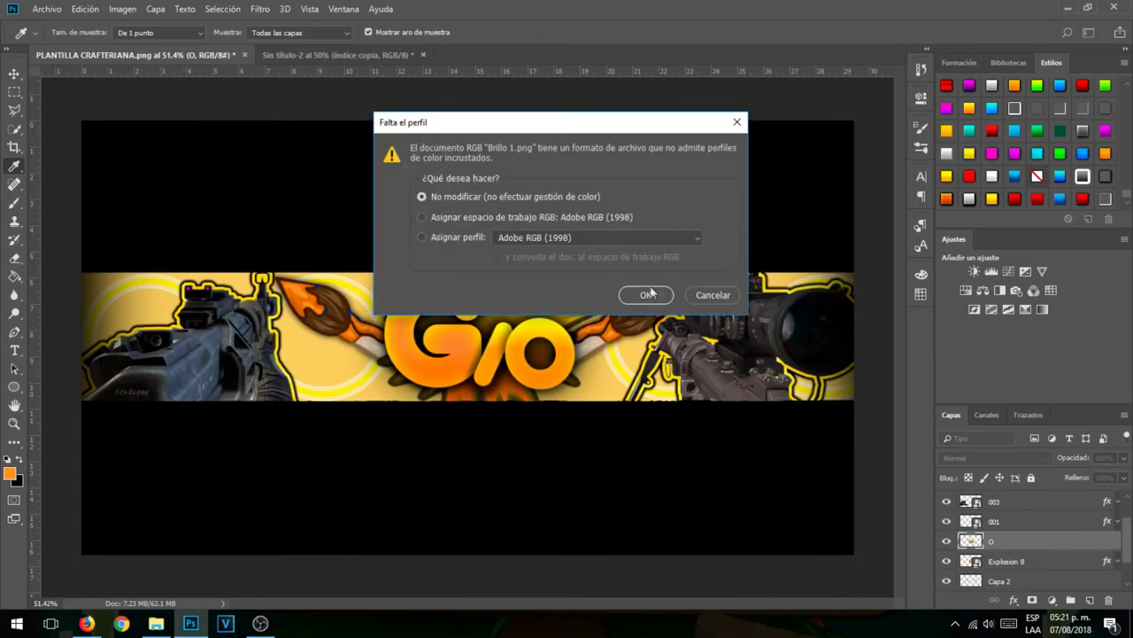
left_click(737, 123)
Step: Place the embedded image Brillo 1.png from the Efectos Prah folder above the Gio lettering layer
left_click(47, 9)
left_click(106, 277)
left_click(167, 129)
double_click(167, 129)
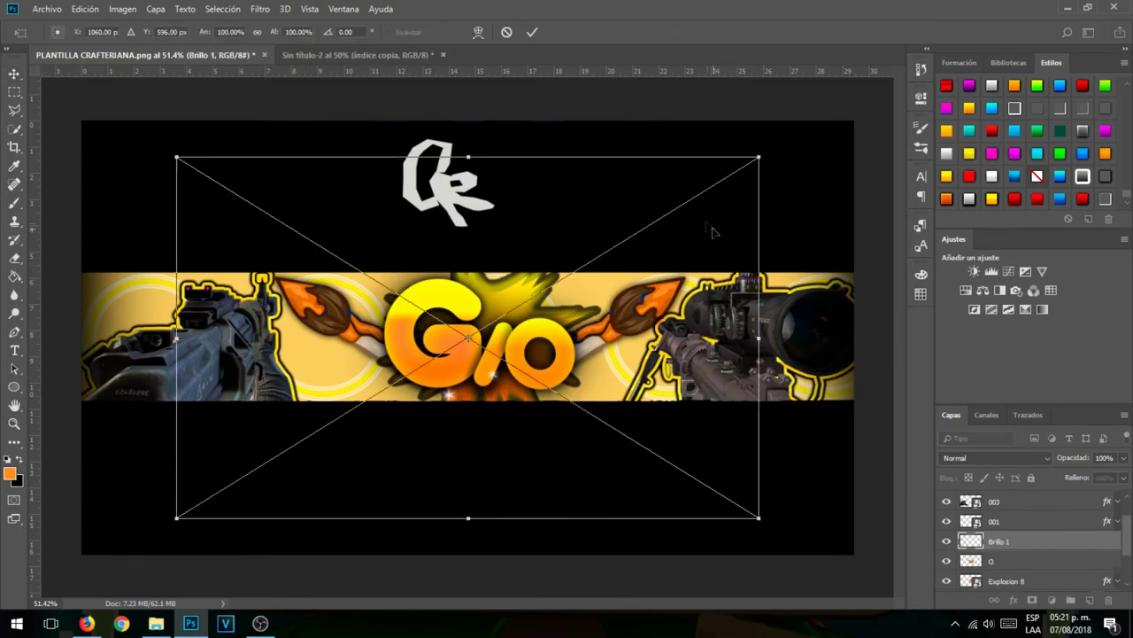
Step: Enlarge the Brillo 1 sparkles to about 166% and move them up so they fall across the Gio lettering
left_click_drag(750, 164, 989, 60)
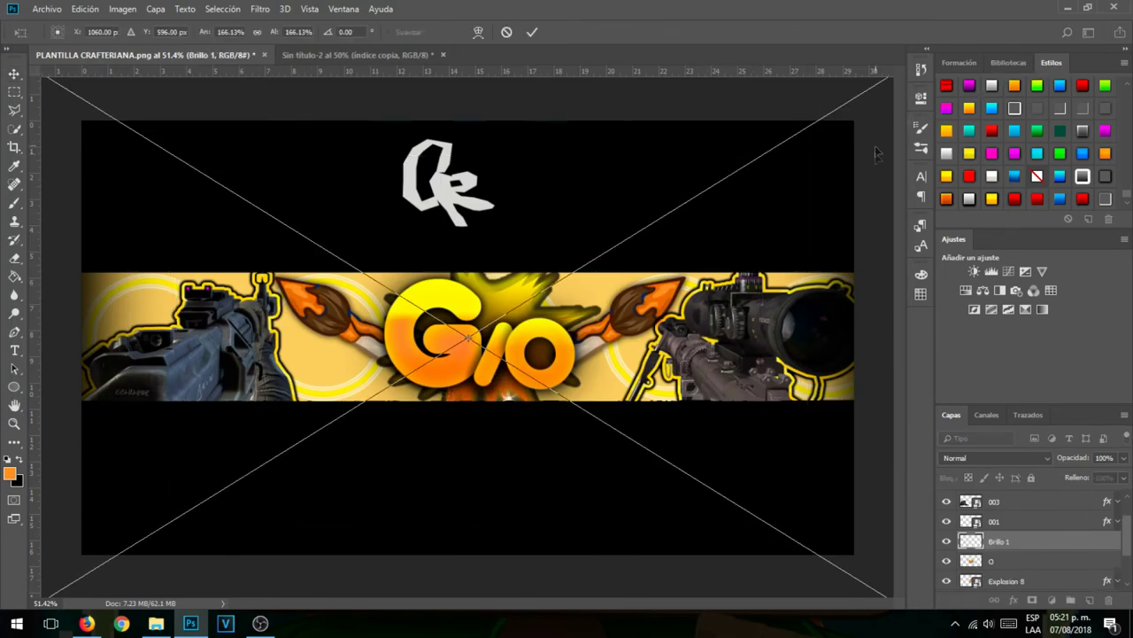
key("Return")
left_click_drag(666, 342, 629, 163)
key("ctrl+t")
key("Return")
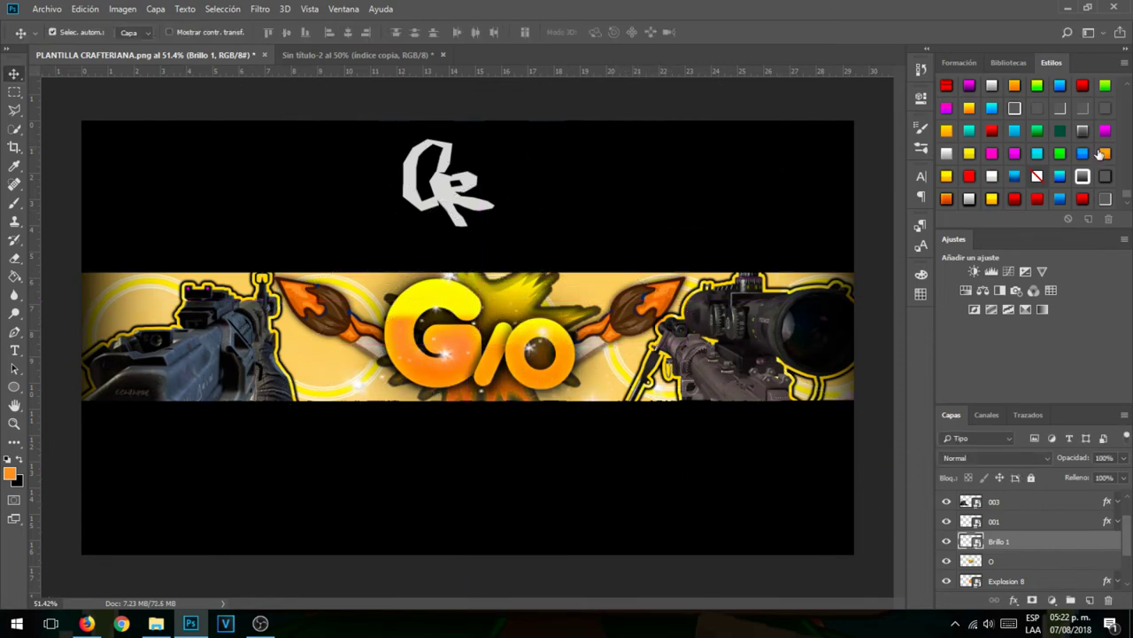
Step: Try style presets on the Brillo 1 layer, ending with one that applies only a drop shadow
left_click(1104, 109)
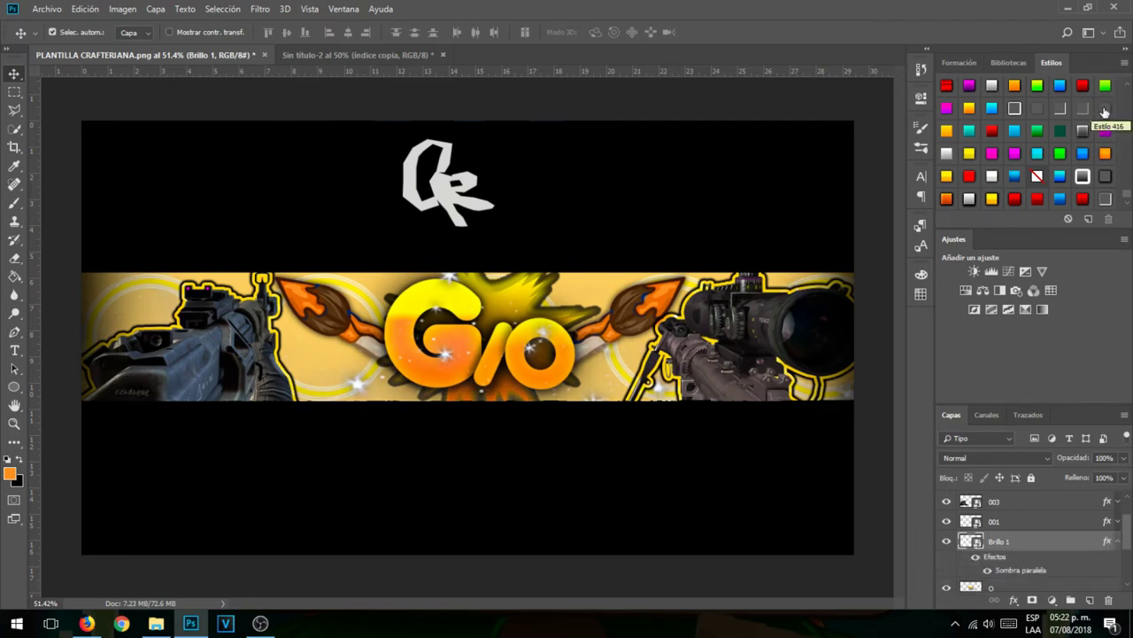
scroll(1104, 115, "down", 3)
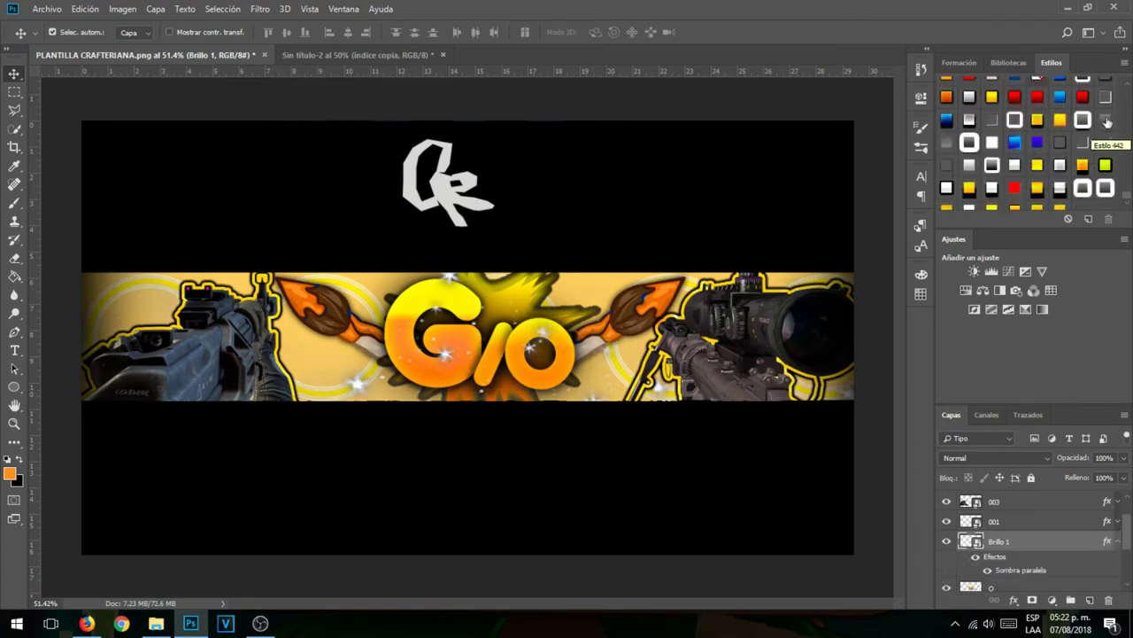
left_click(1106, 122)
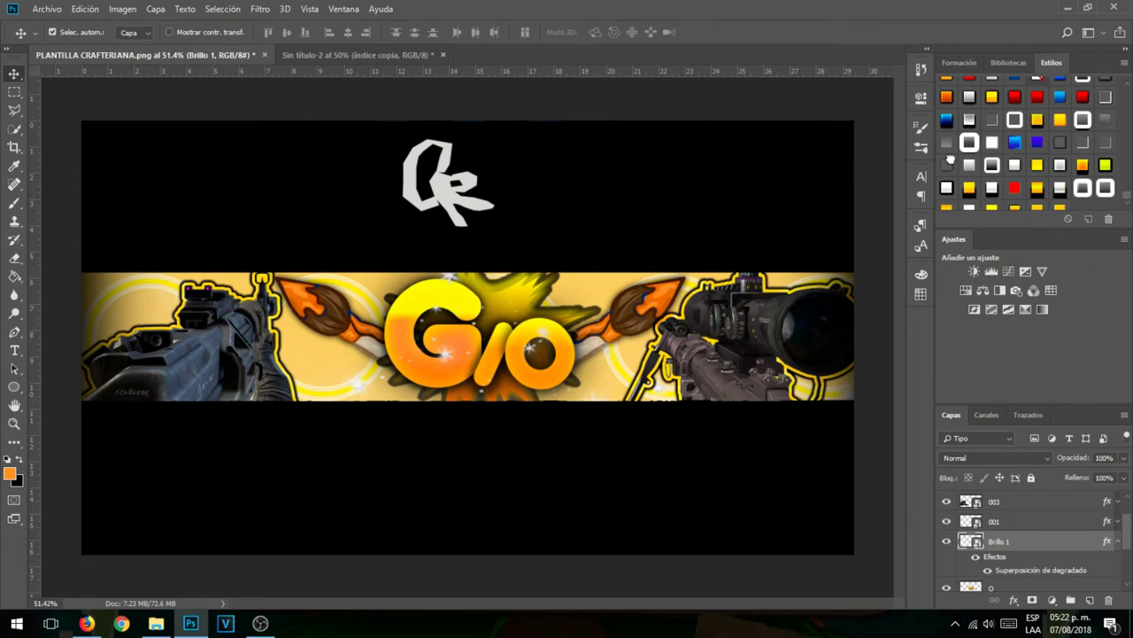
left_click(950, 162)
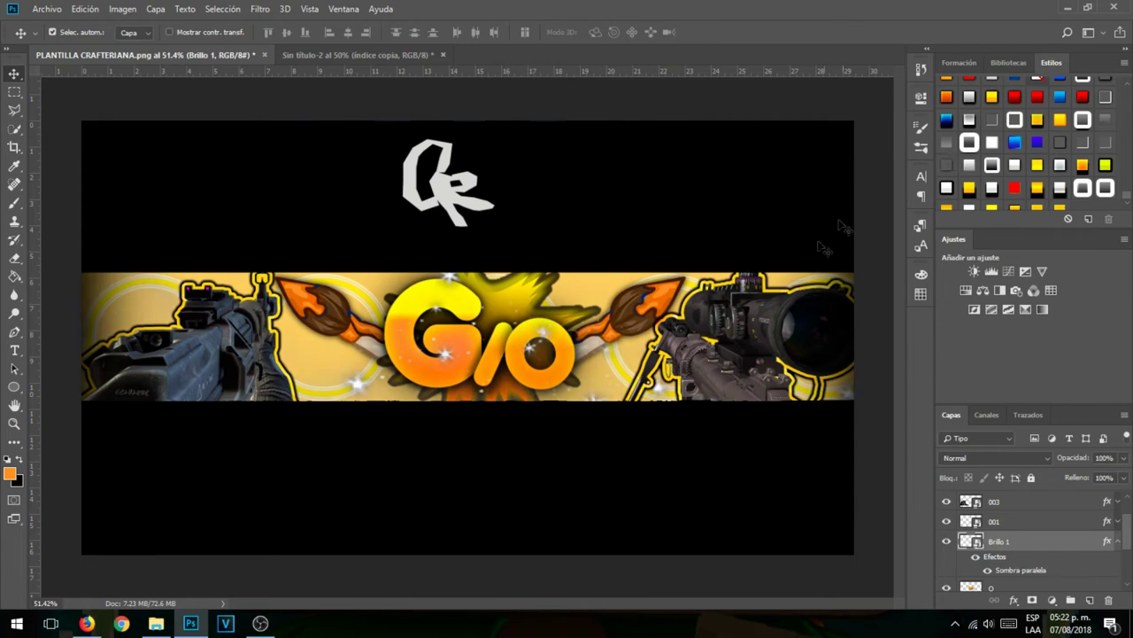
Step: Browse the los fanarts folder for an effects pack, checking the #GenesisPack, 30k Gfx Pack and blotmap subfolders
left_click(47, 9)
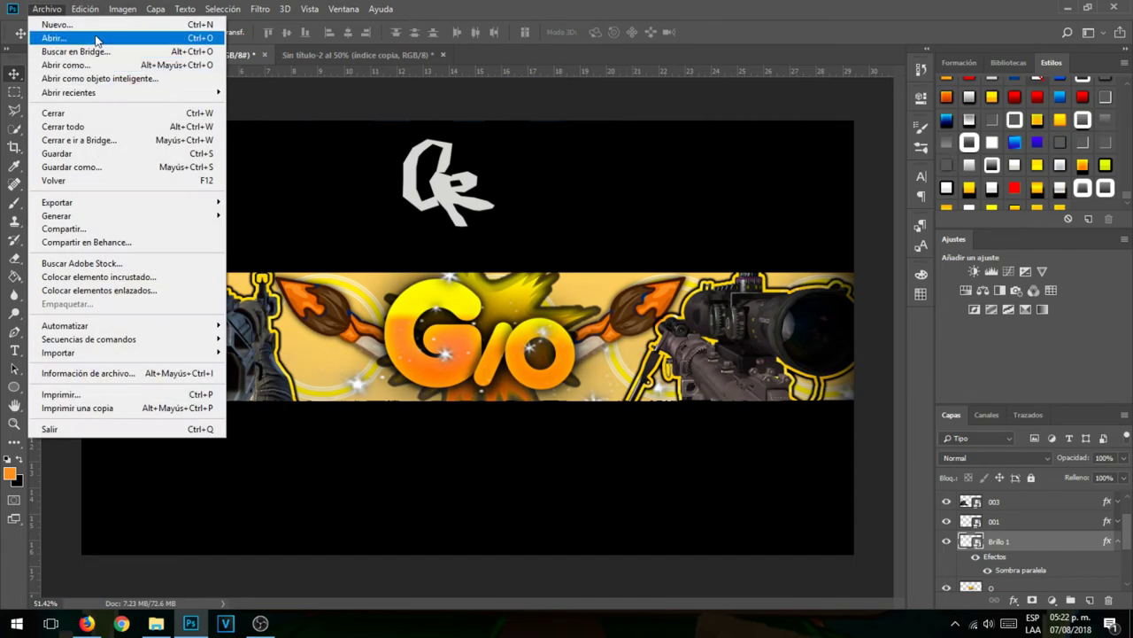
left_click(88, 39)
left_click(60, 105)
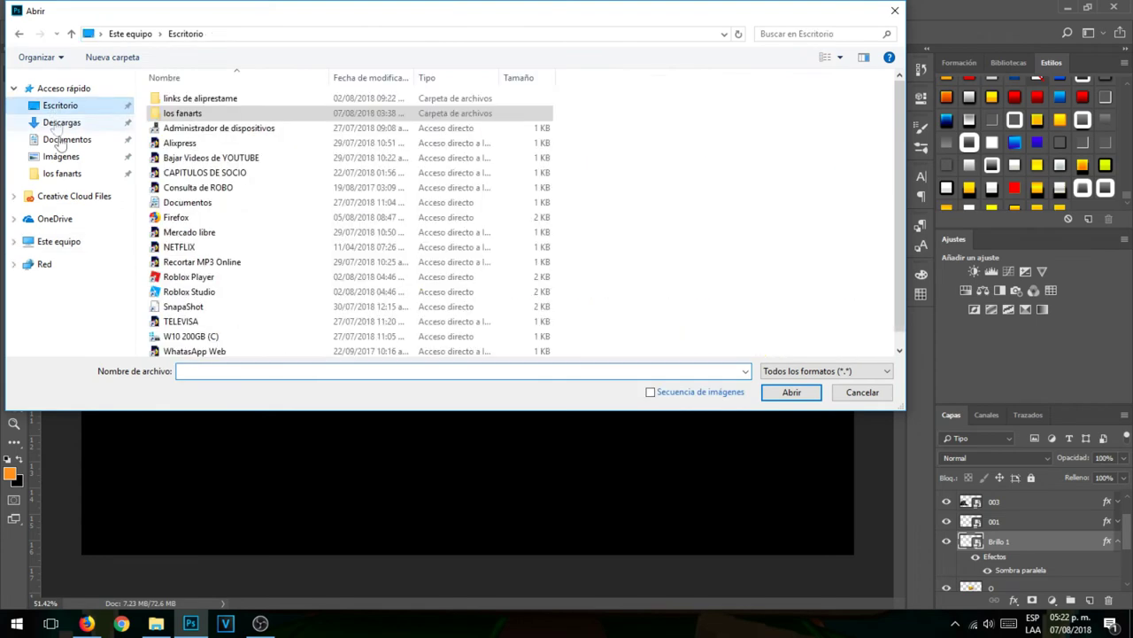
double_click(209, 114)
double_click(173, 104)
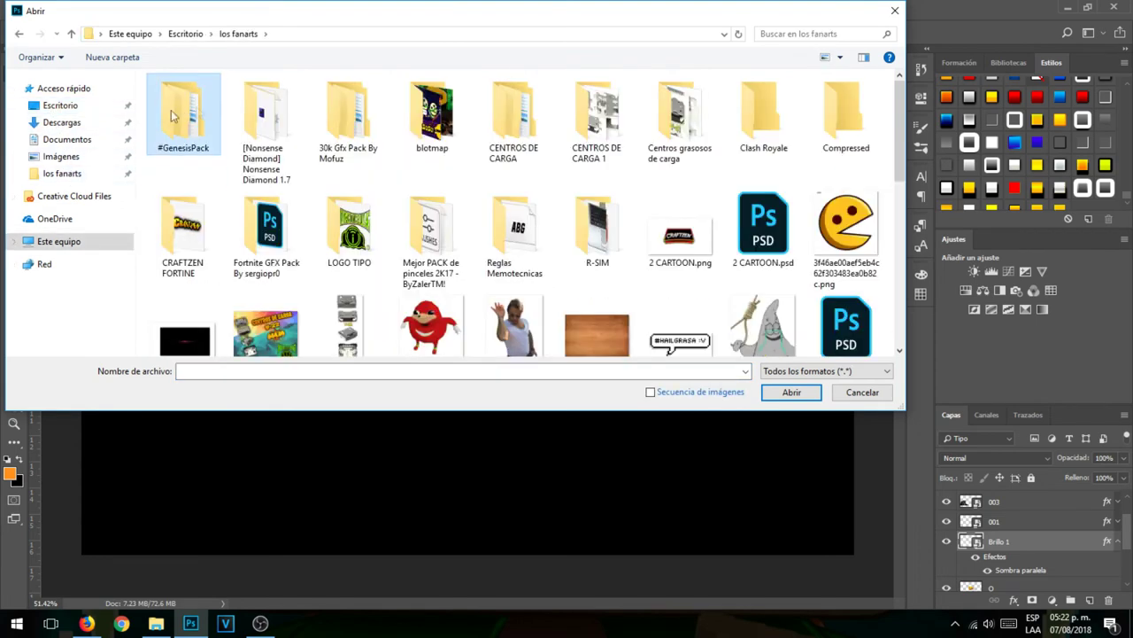
left_click(20, 35)
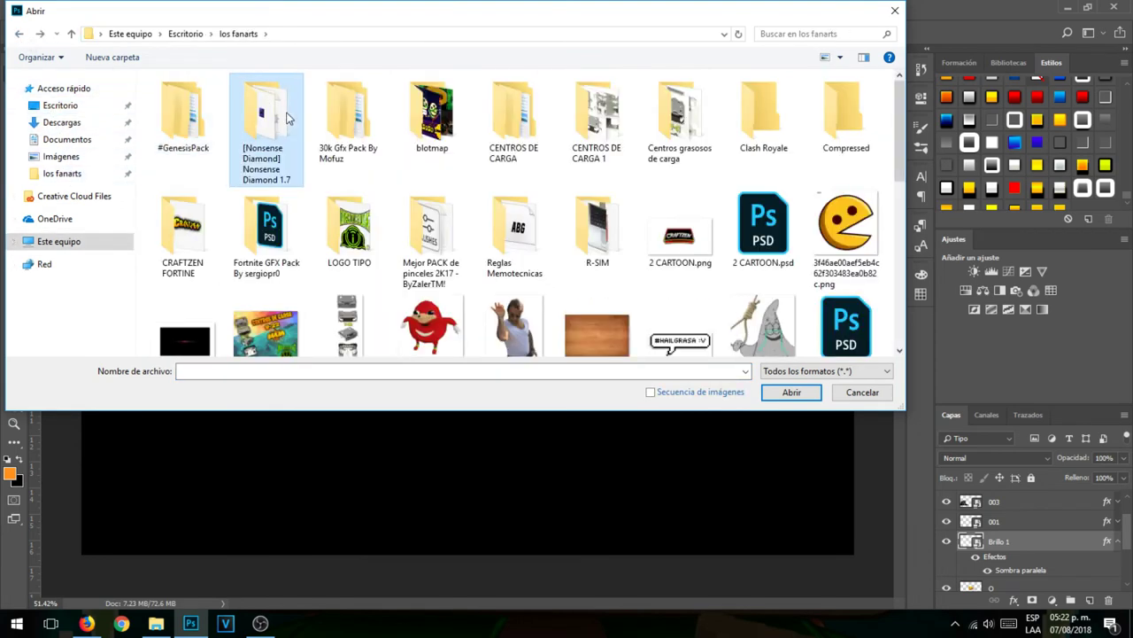
double_click(328, 113)
left_click(20, 35)
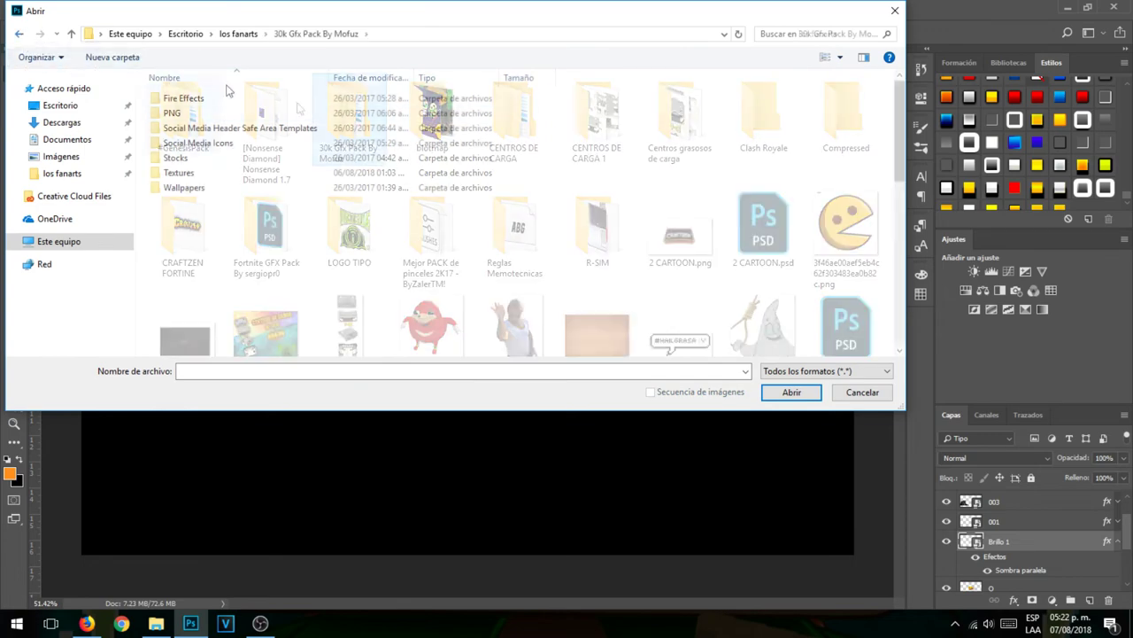
double_click(426, 115)
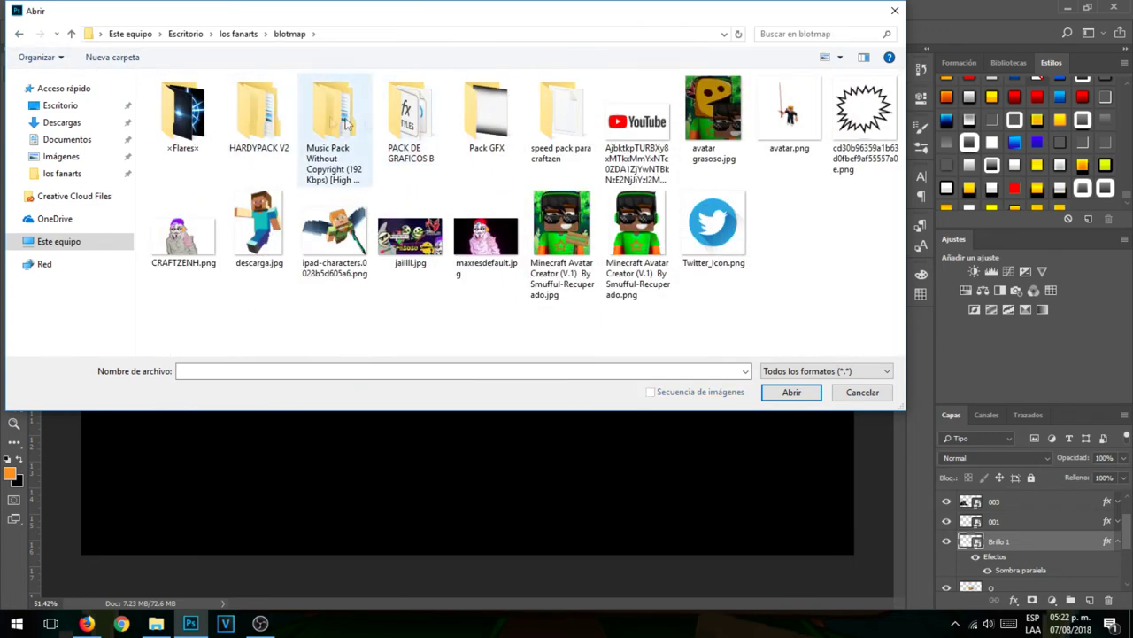
double_click(409, 115)
Step: Open #GenesisPack.psd, leaving it unmodified with no colour management
double_click(191, 101)
double_click(199, 102)
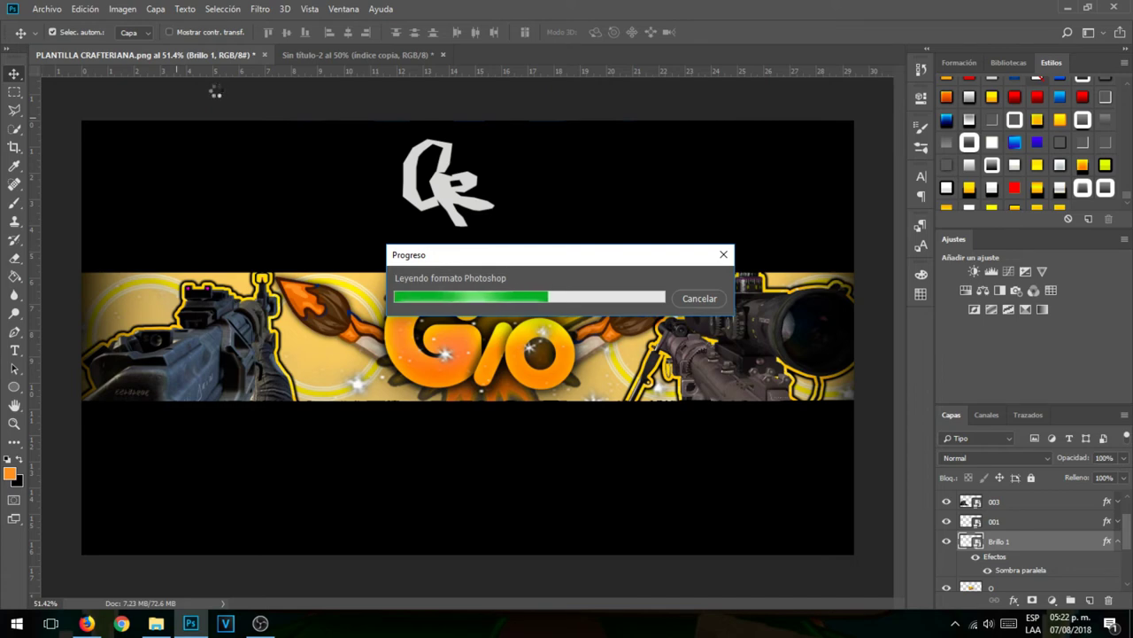
key("i")
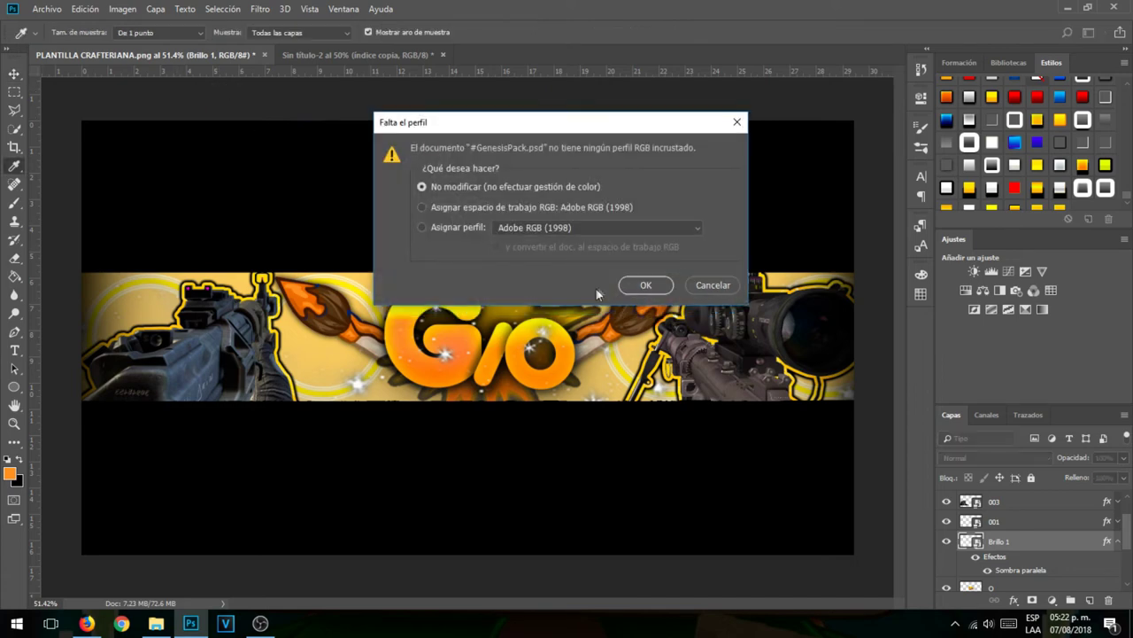
left_click(645, 284)
key("v")
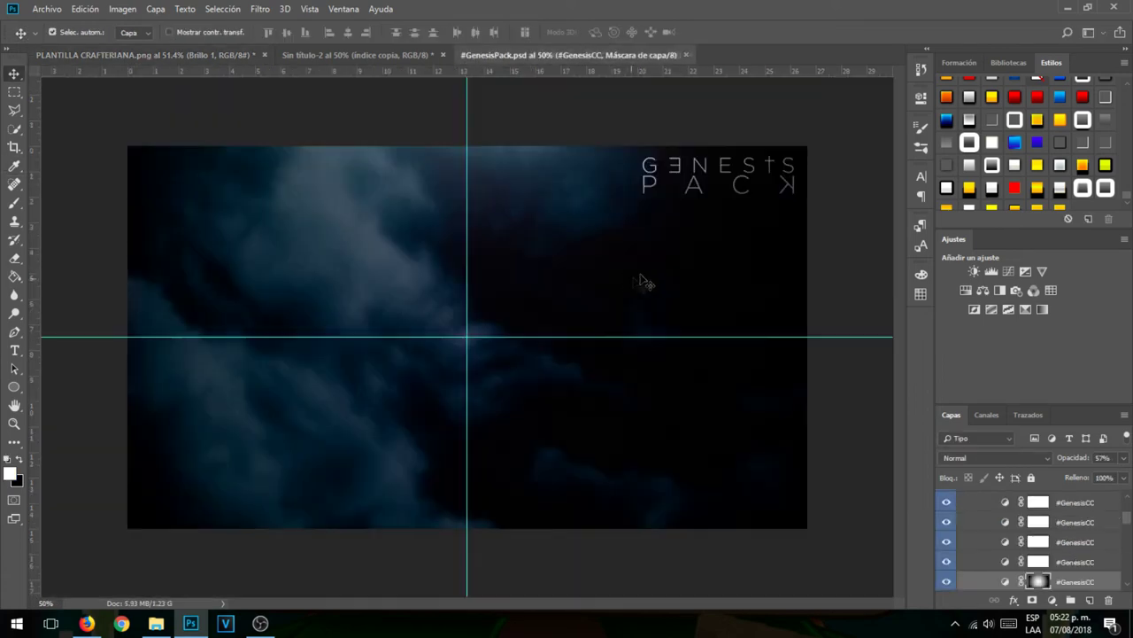
Step: Expand the Genesis Pack group and hide its CC, Particles, Lights and Fungi subgroups
scroll(965, 559, "up", 5)
left_click(974, 554)
left_click(962, 536)
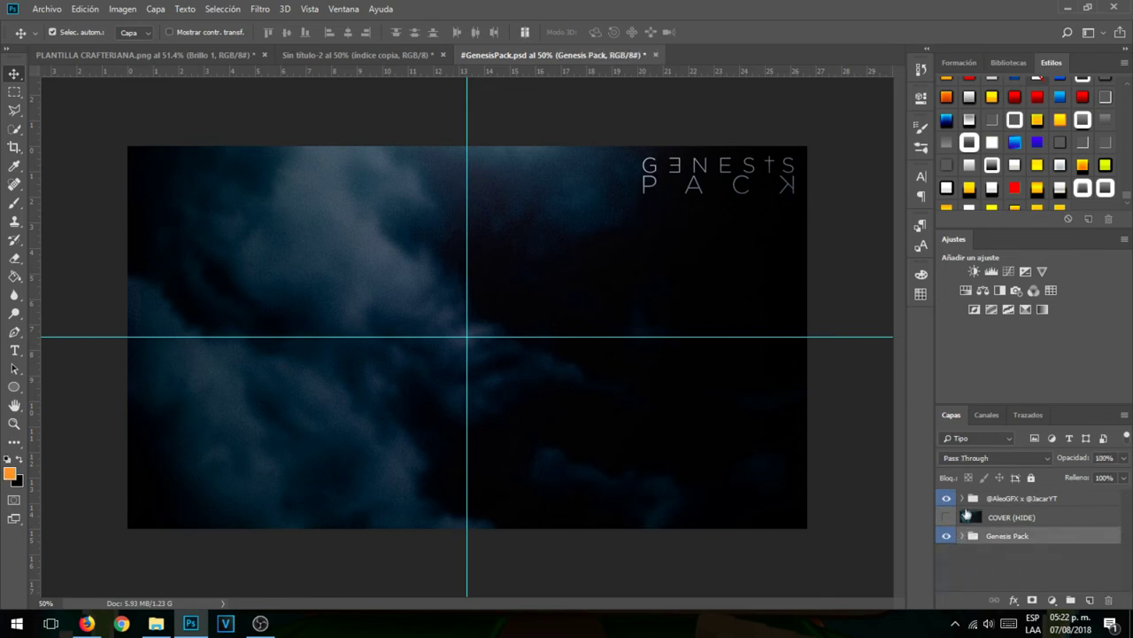
left_click(962, 536)
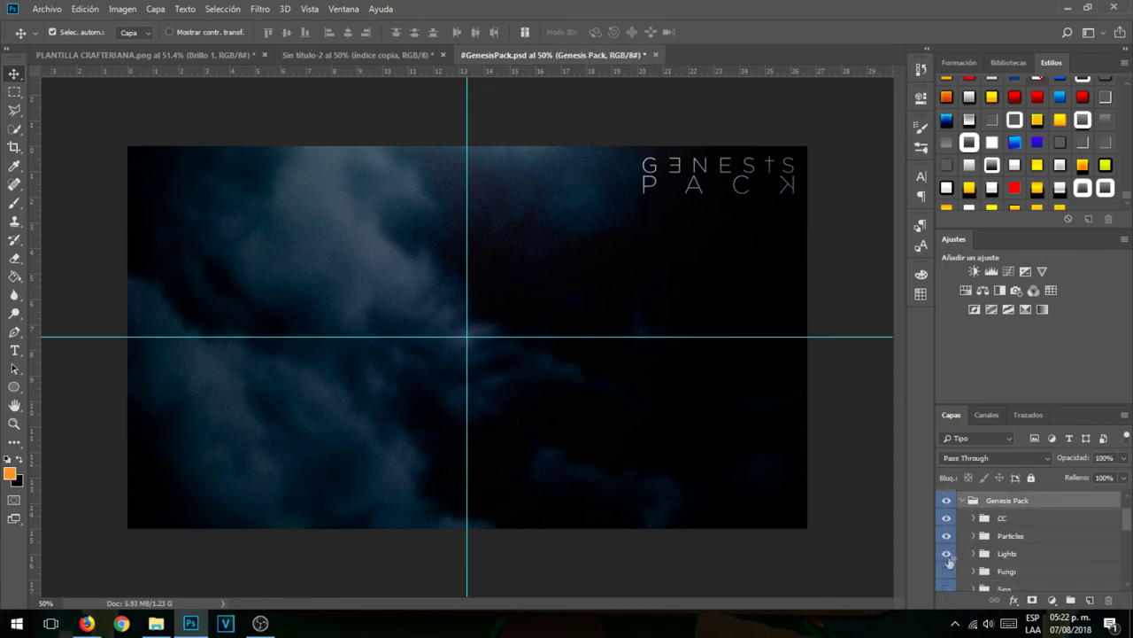
left_click(947, 519)
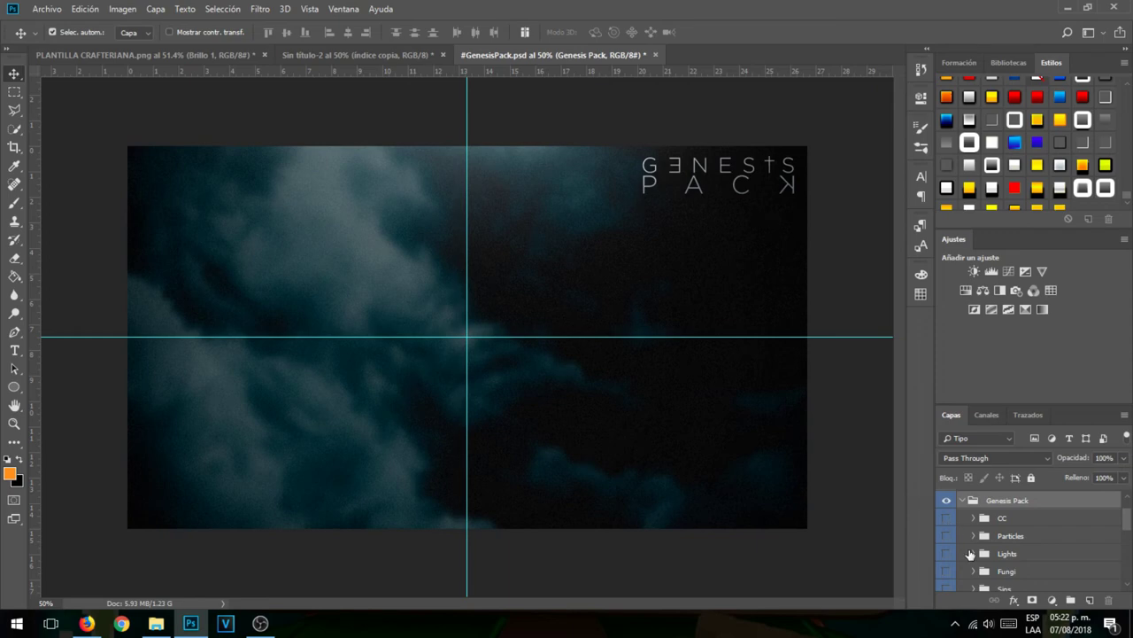
Step: Expand the particles subgroup and preview its #GenesisParticle layers one at a time
left_click(971, 554)
scroll(965, 544, "down", 3)
left_click(946, 541)
left_click(946, 541)
left_click(947, 522)
left_click(947, 522)
left_click(947, 503)
left_click(947, 503)
left_click(946, 561)
left_click(946, 561)
Step: Show the black-background #GenesisParticle layer, copy it into the PLANTILLA CRAFTERIANA banner and enlarge it beyond the canvas
left_click(947, 581)
left_click_drag(673, 404, 493, 331)
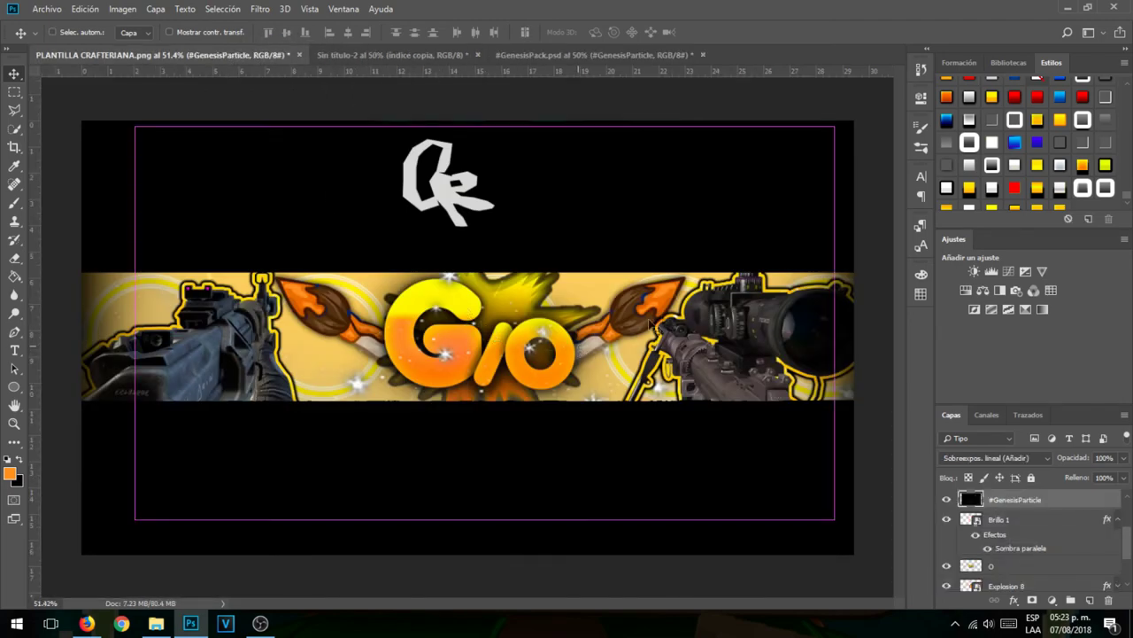
key("ctrl+t")
left_click_drag(835, 126, 1045, 10)
key("Return")
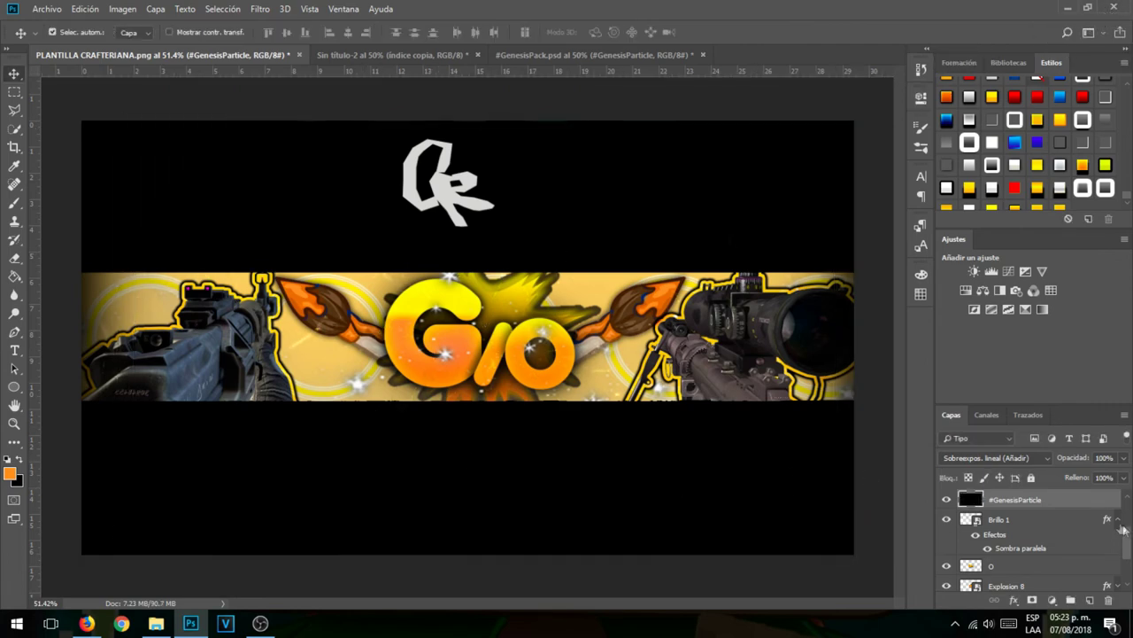
Step: Collapse the Brillo 1 effects list and move the #GenesisParticle layer directly below Oscuridad Filtro, above layer 003
left_click(1113, 525)
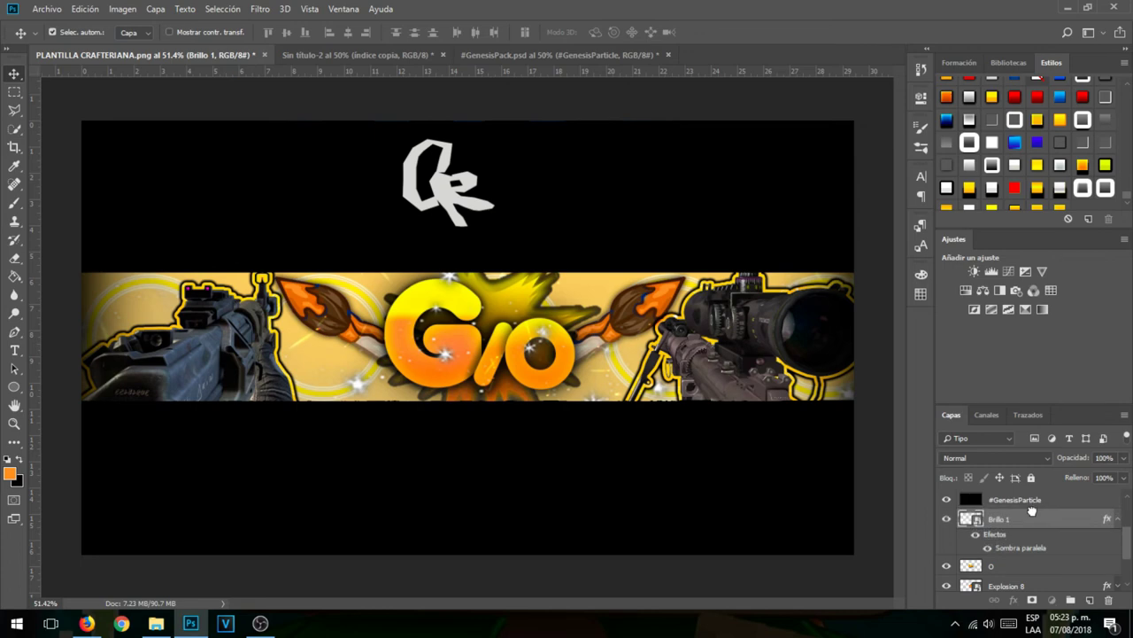
left_click(1116, 520)
scroll(1074, 532, "up", 1)
mouse_move(1044, 558)
left_mouse_down()
mouse_move(1032, 480)
mouse_move(1030, 550)
left_mouse_up()
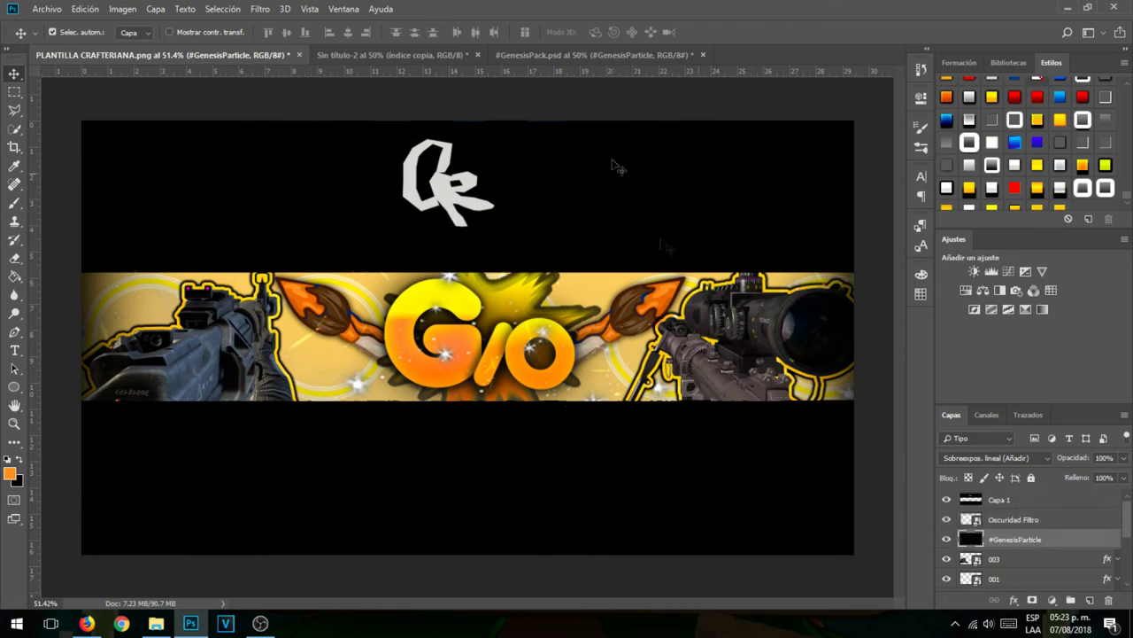
Step: In #GenesisPack.psd, hide the particle layer already copied, then show and select the transparent #GenesisParticle layer of scattered white dots
left_click(595, 54)
left_click(946, 580)
scroll(974, 554, "up", 1)
scroll(978, 549, "down", 2)
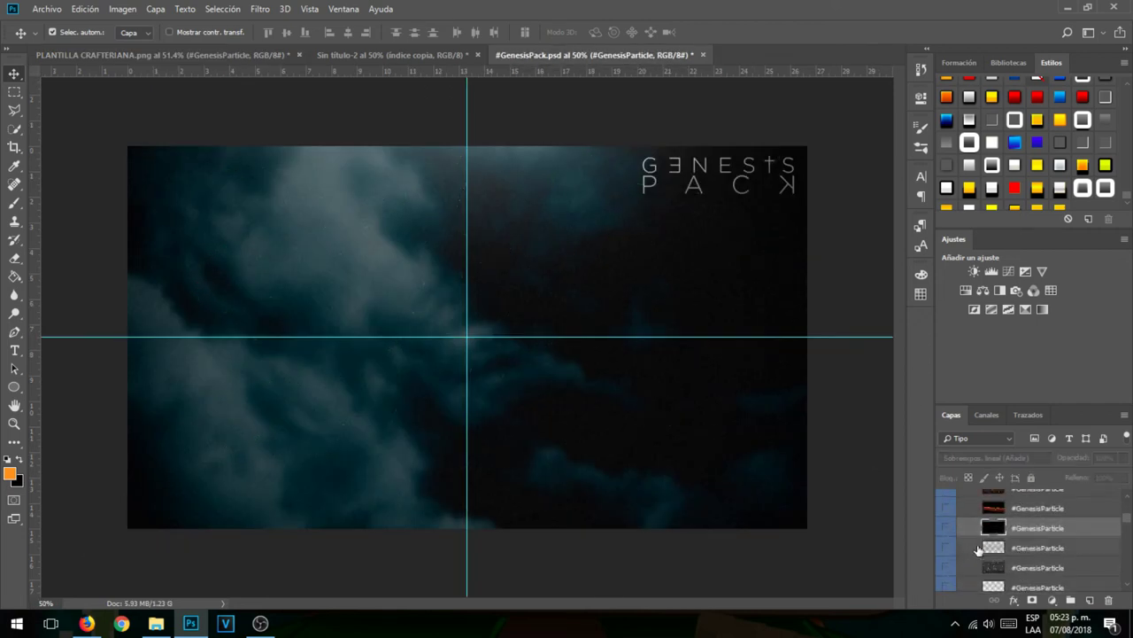
scroll(942, 568, "down", 1)
left_click_drag(727, 417, 452, 229)
left_click(658, 435)
left_click(1037, 567)
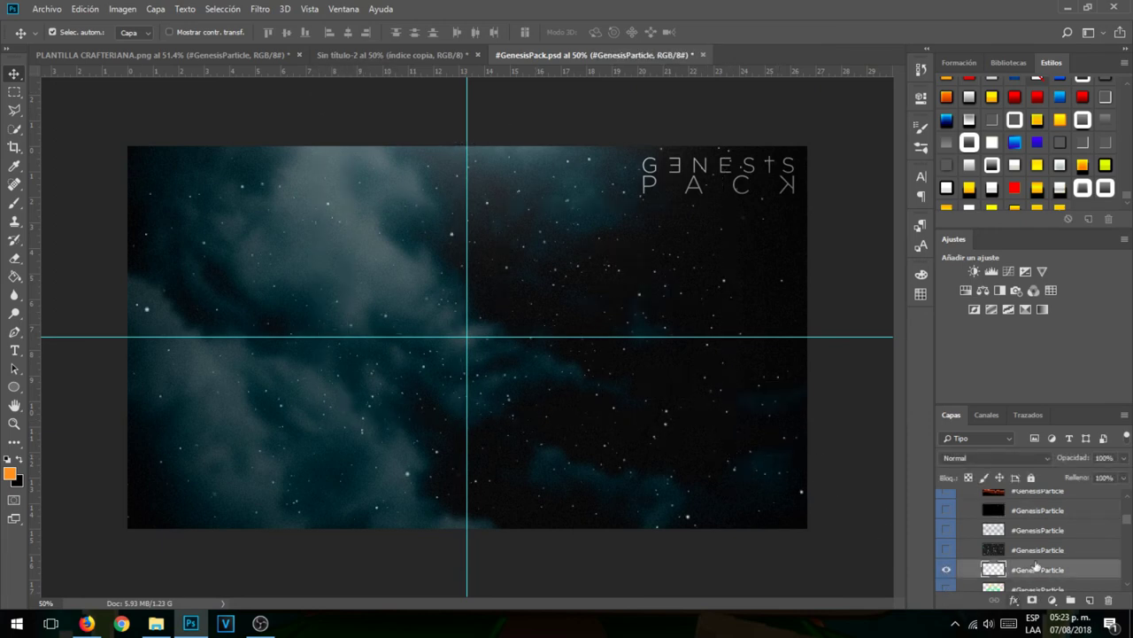
Step: Scale the white-dot #GenesisParticle layer down and copy it into the banner, above the first #GenesisParticle layer
left_click(797, 513)
key("ctrl")
key("ctrl+t")
left_click_drag(784, 462, 623, 319)
key("Return")
left_click_drag(578, 316, 586, 277)
left_click_drag(506, 227, 229, 56)
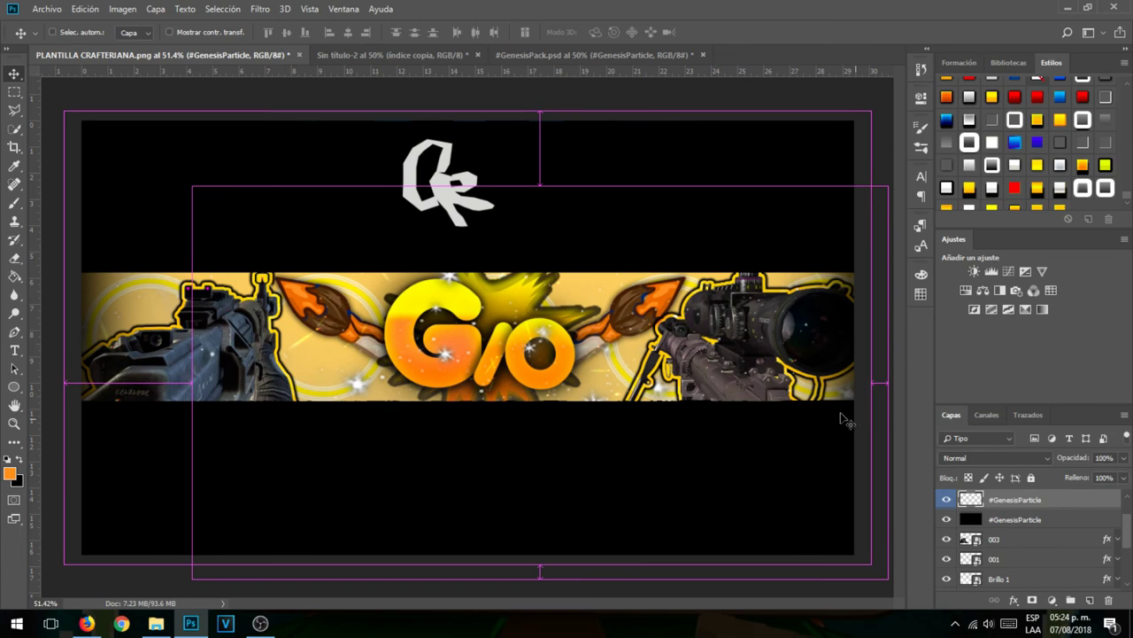
Step: Enlarge the white-dot #GenesisParticle layer in the banner and shift it so the dots fall across the lettering and rifles
key("ctrl+t")
left_click_drag(190, 184, 130, 147)
key("Return")
left_click_drag(584, 345, 520, 311)
left_click(1023, 501)
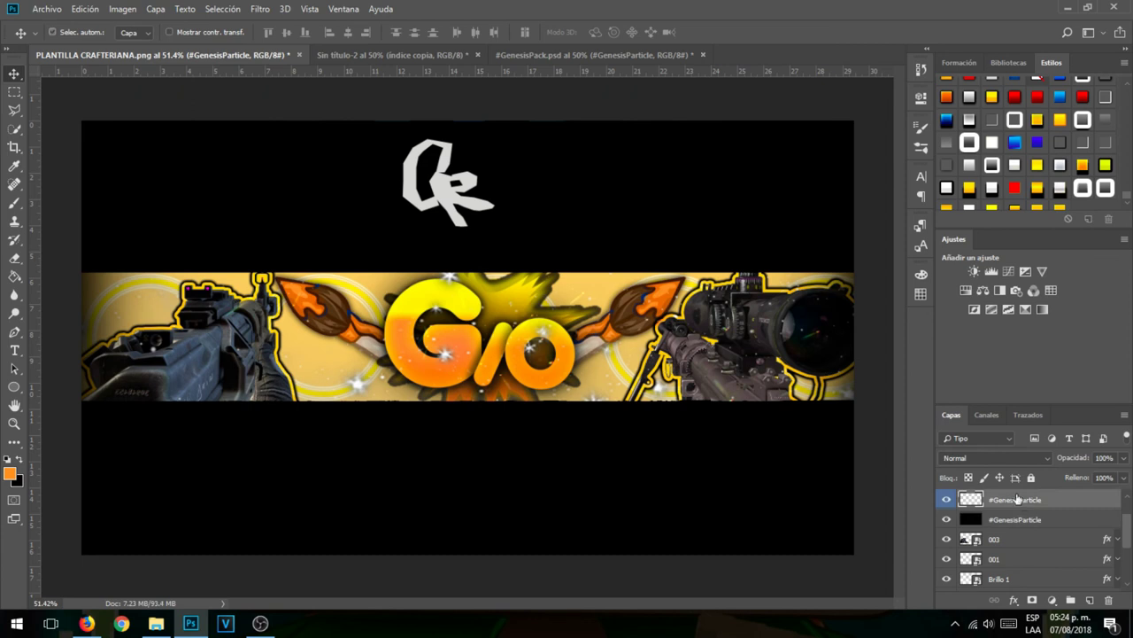
key("ctrl+t")
left_click_drag(665, 380, 637, 301)
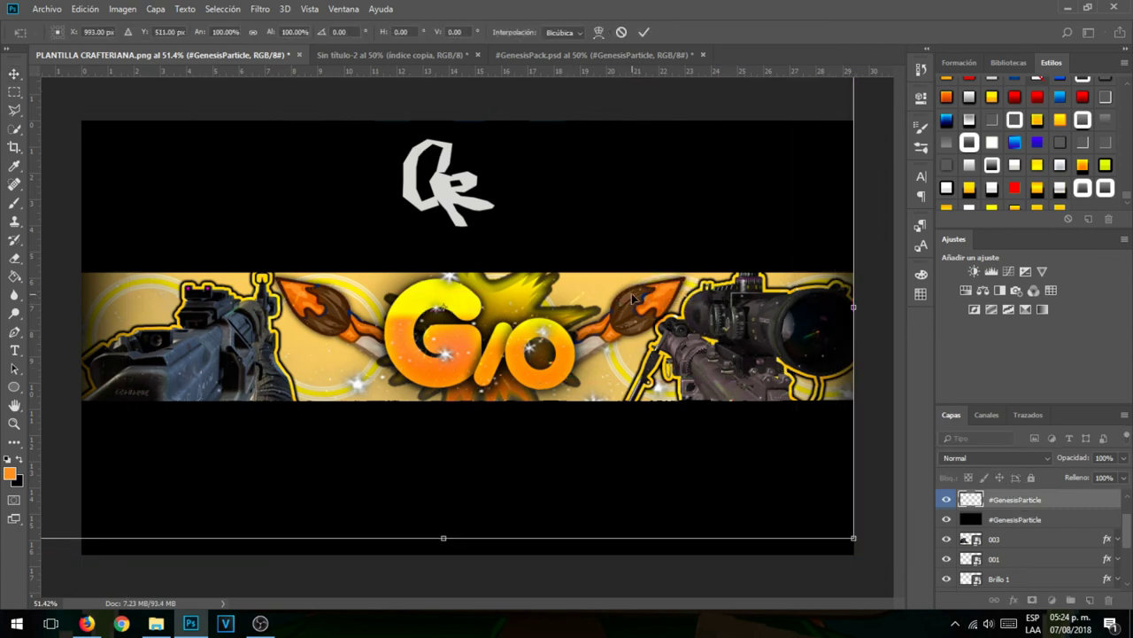
key("Return")
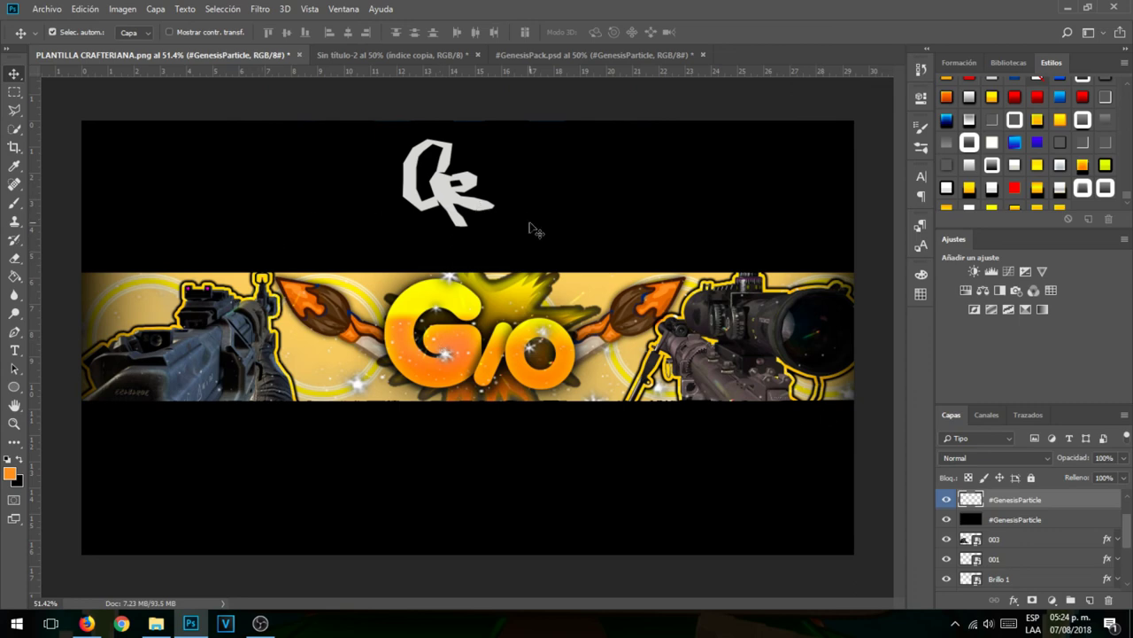
Step: Set up a JPEG copy of the banner in the los fanarts folder, entering the file name plantilla giorania :v
left_click(49, 8)
left_click(106, 168)
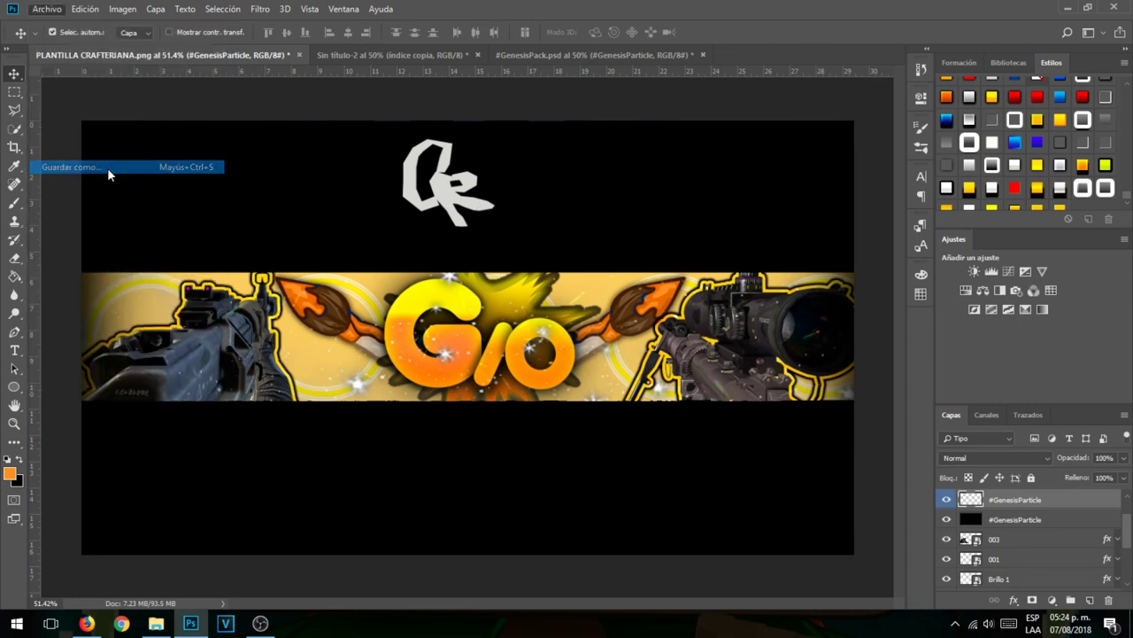
left_click(221, 360)
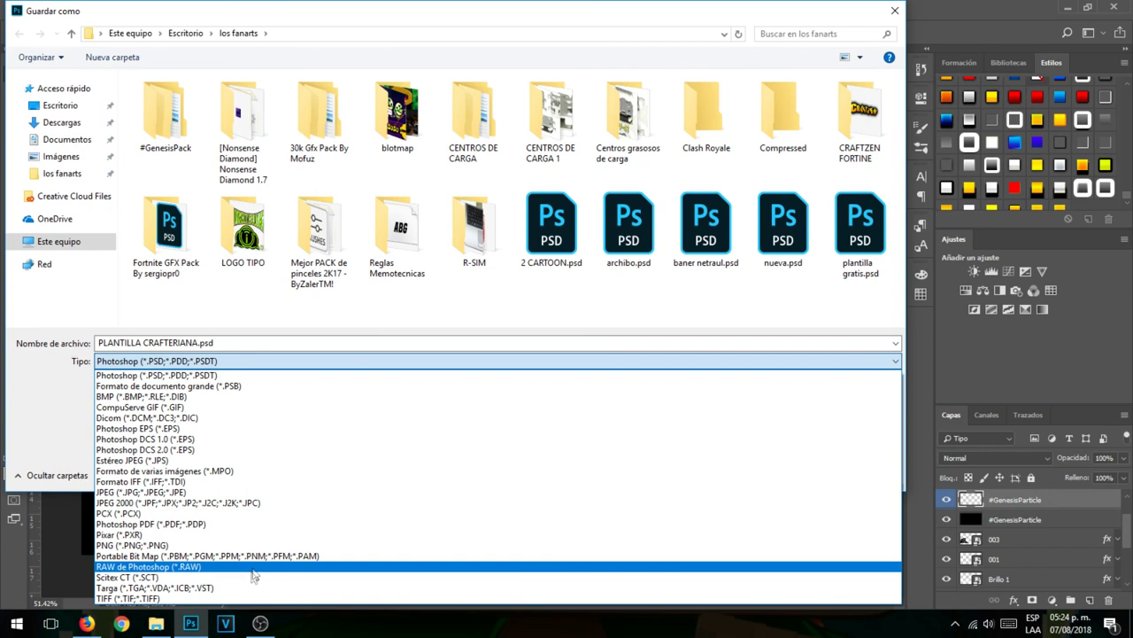
left_click(203, 495)
scroll(390, 266, "down", 1)
left_click_drag(257, 343, 55, 233)
key("BackSpace")
type("plantilla giorania :v")
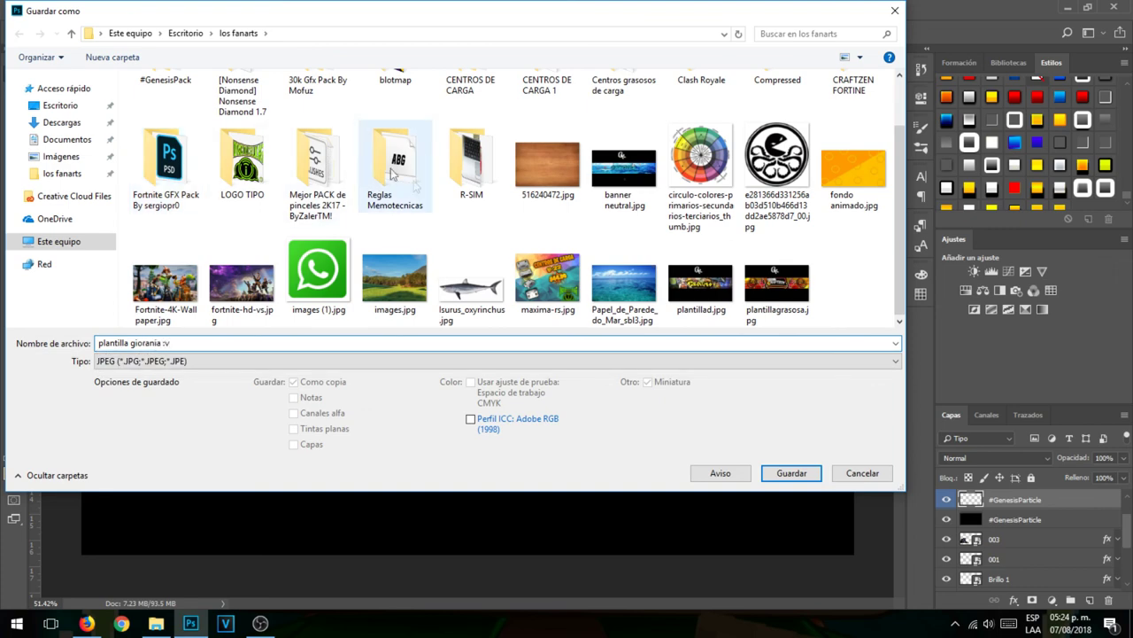
Step: Save the JPEG copy of the banner with quality 12 (Máxima) and the baseline standard format
left_click(783, 476)
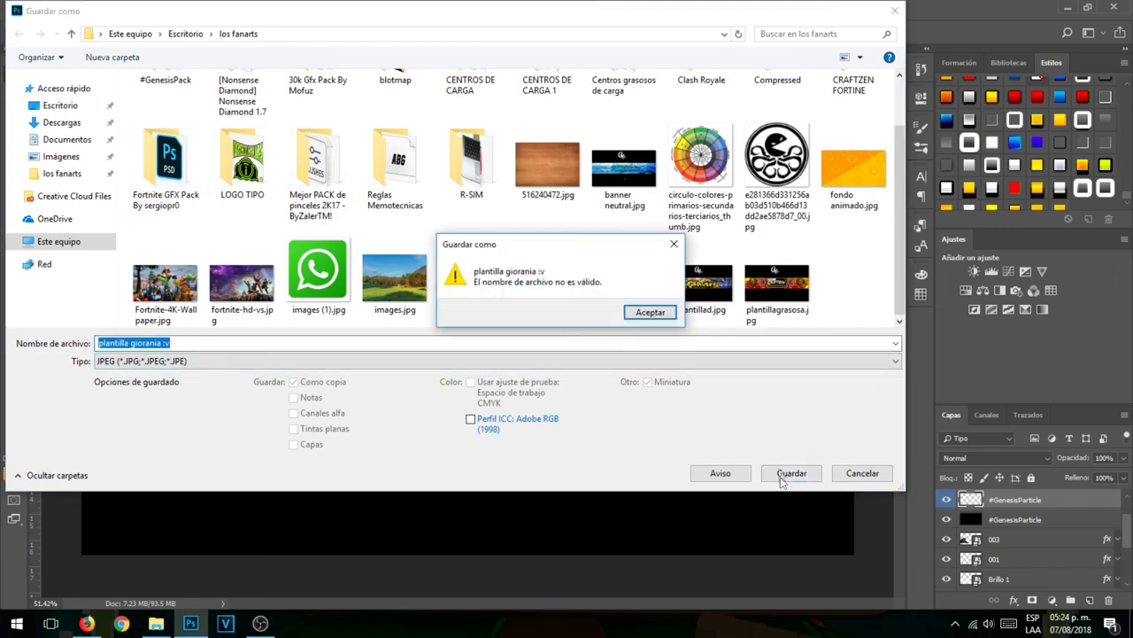
left_click(651, 311)
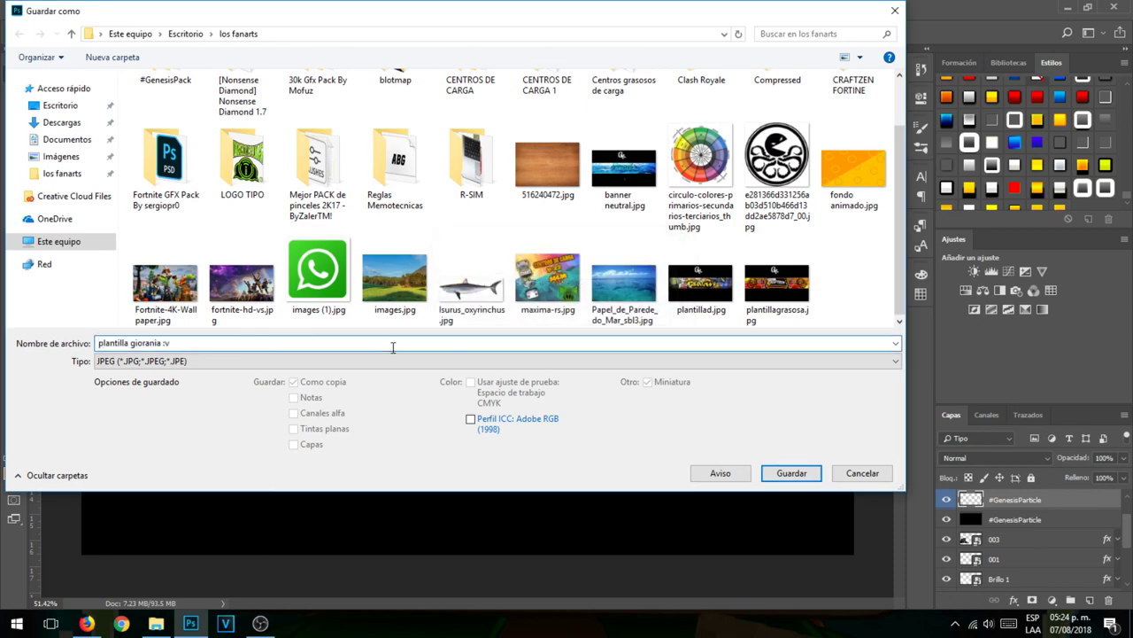
left_click(786, 473)
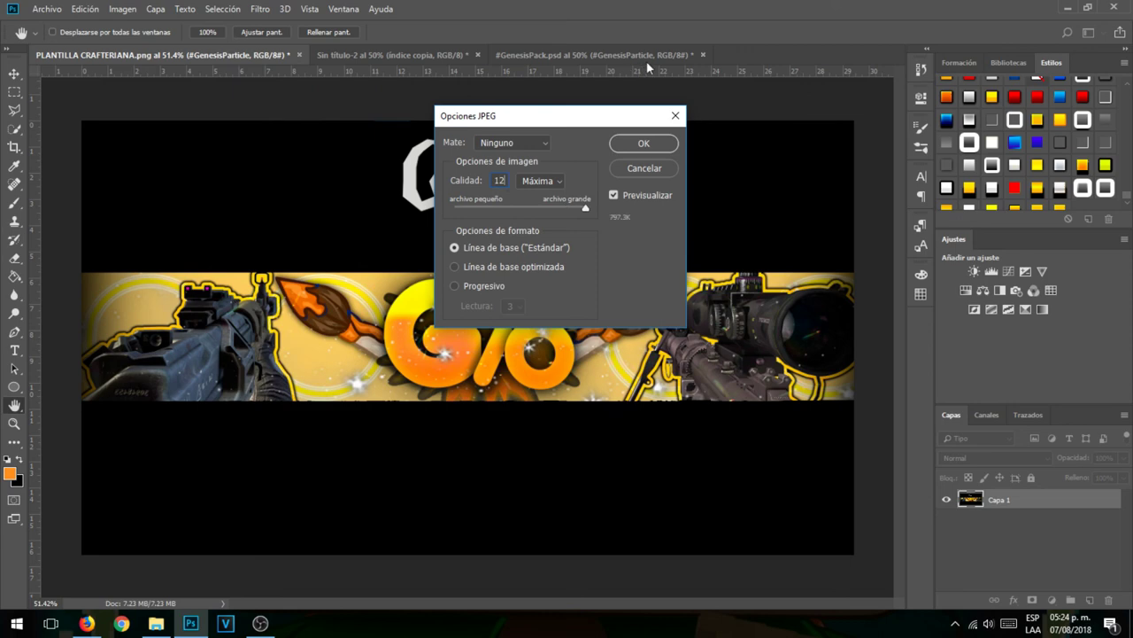
left_click(645, 144)
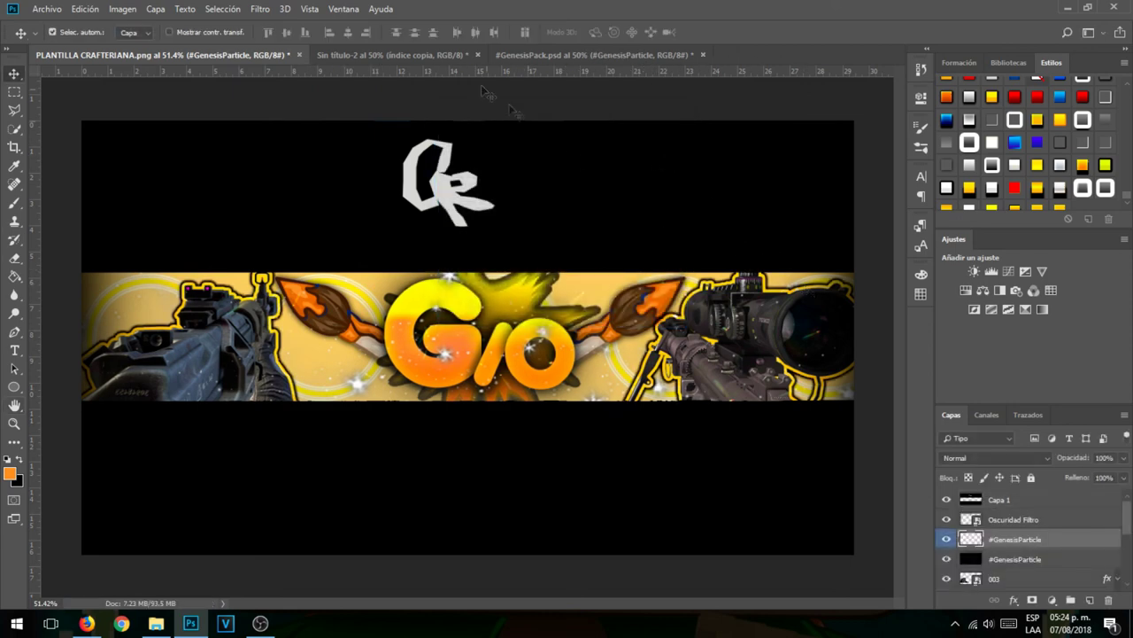
Step: Close the banner document, saving its changes as a Photoshop file named gio in the los fanarts folder
left_click(300, 55)
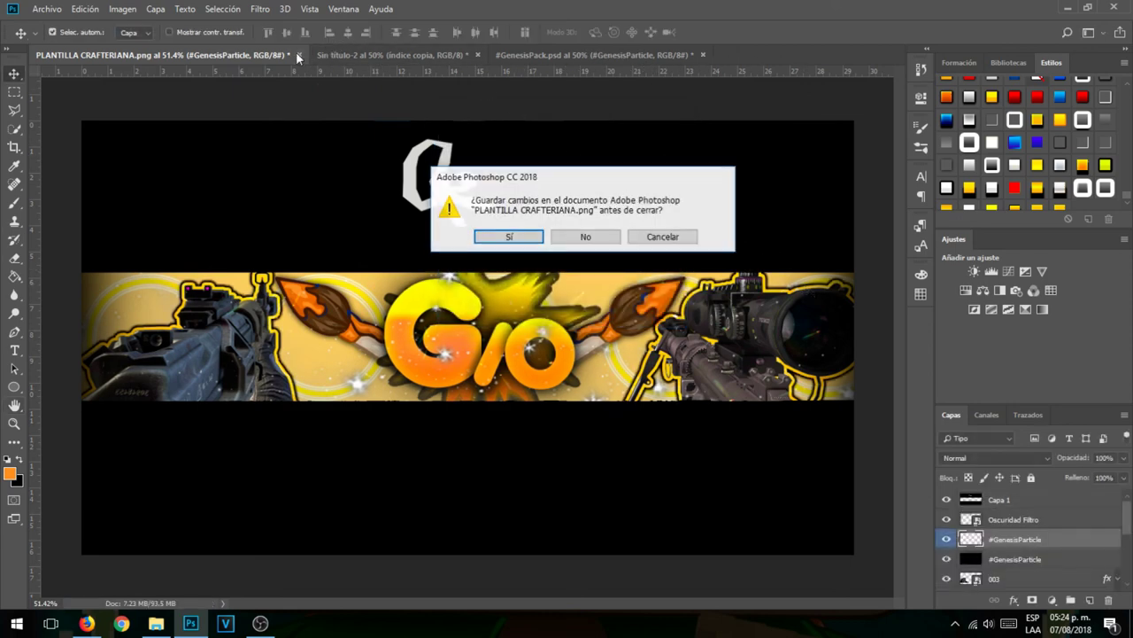
left_click(536, 237)
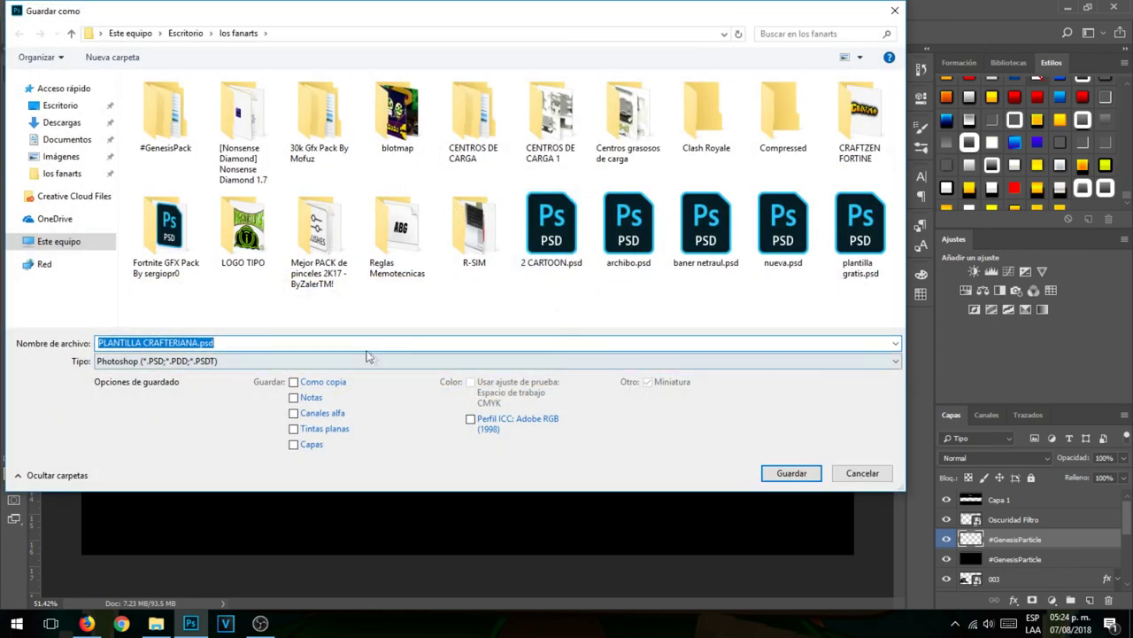
type("gio")
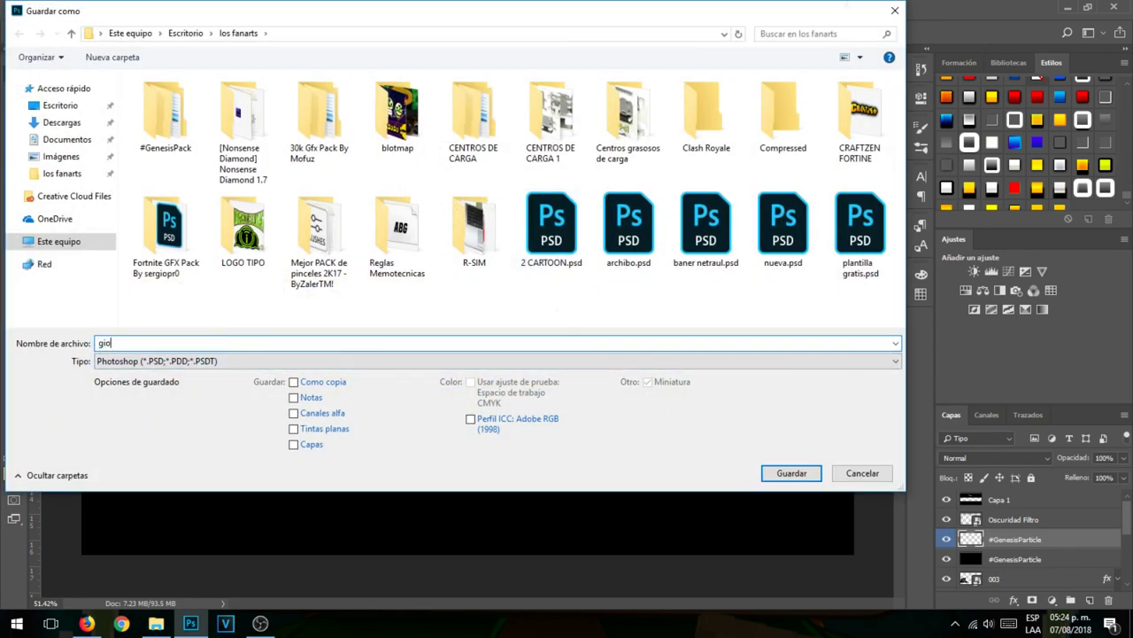
left_click(792, 472)
left_click(758, 167)
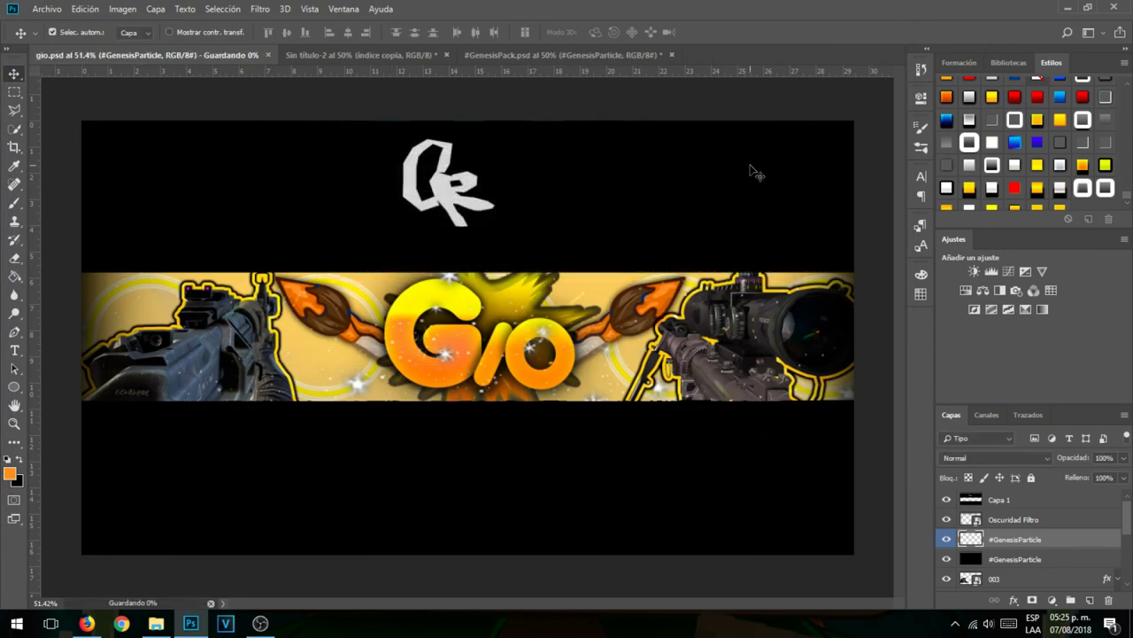
Step: Close #GenesisPack.psd without saving, and close Sin título-2 while saving it as a Photoshop file named lols
left_click(421, 55)
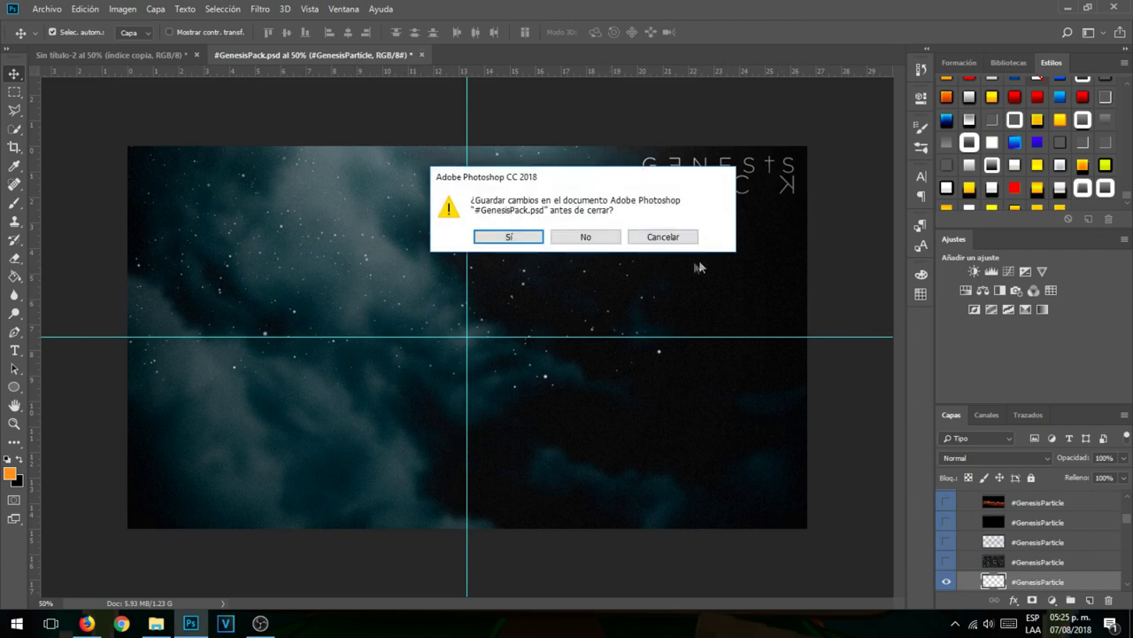
left_click(585, 237)
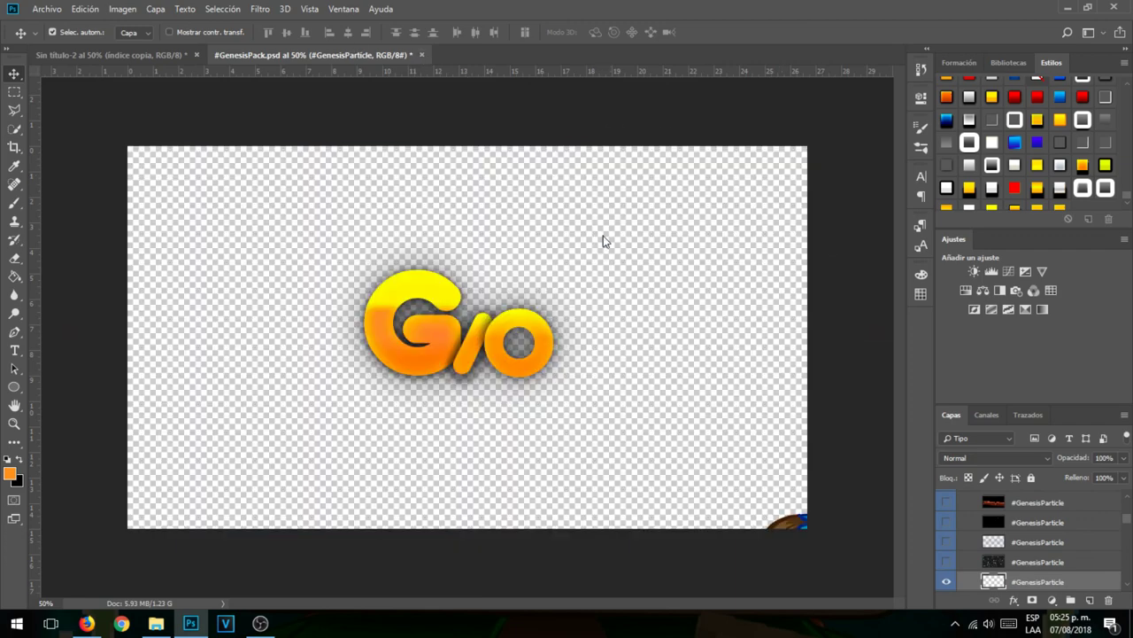
left_click(196, 55)
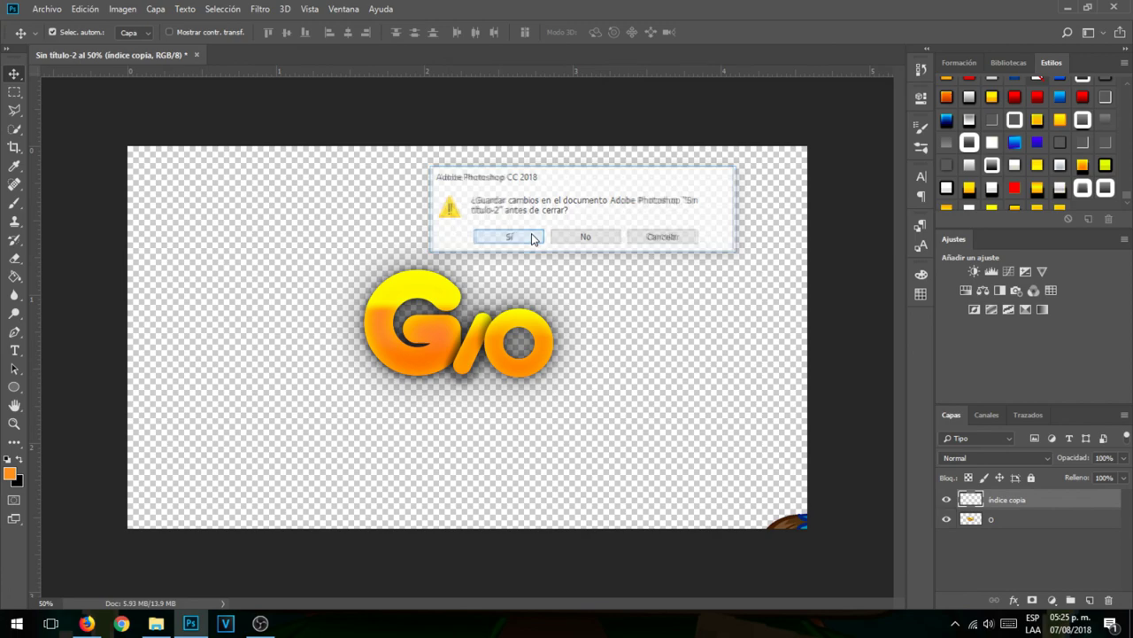
left_click(529, 237)
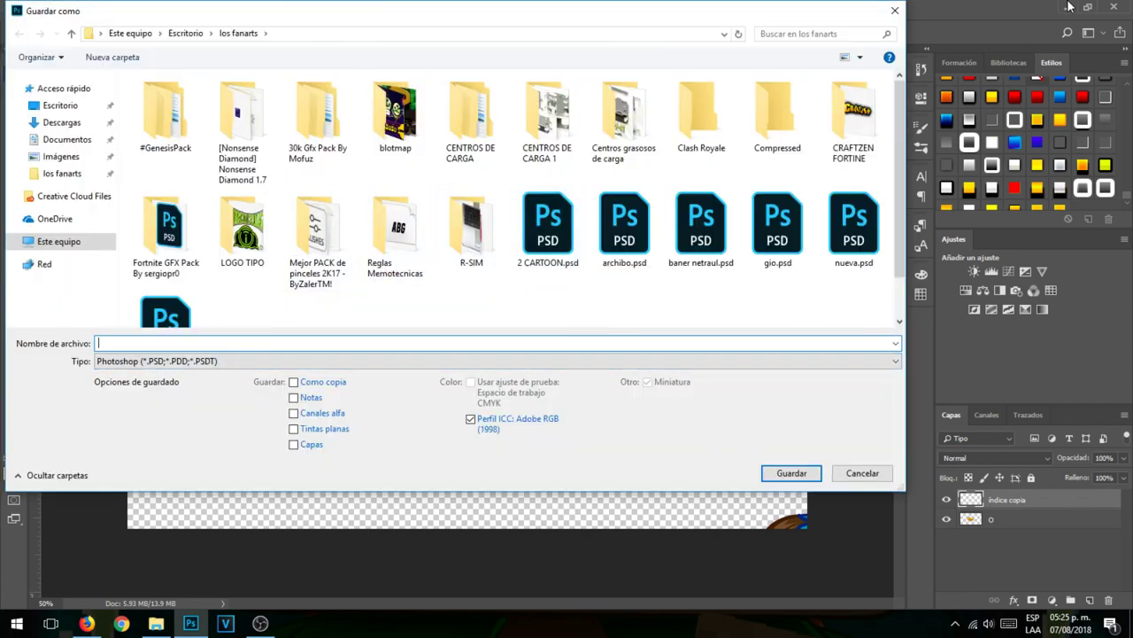
type("lols")
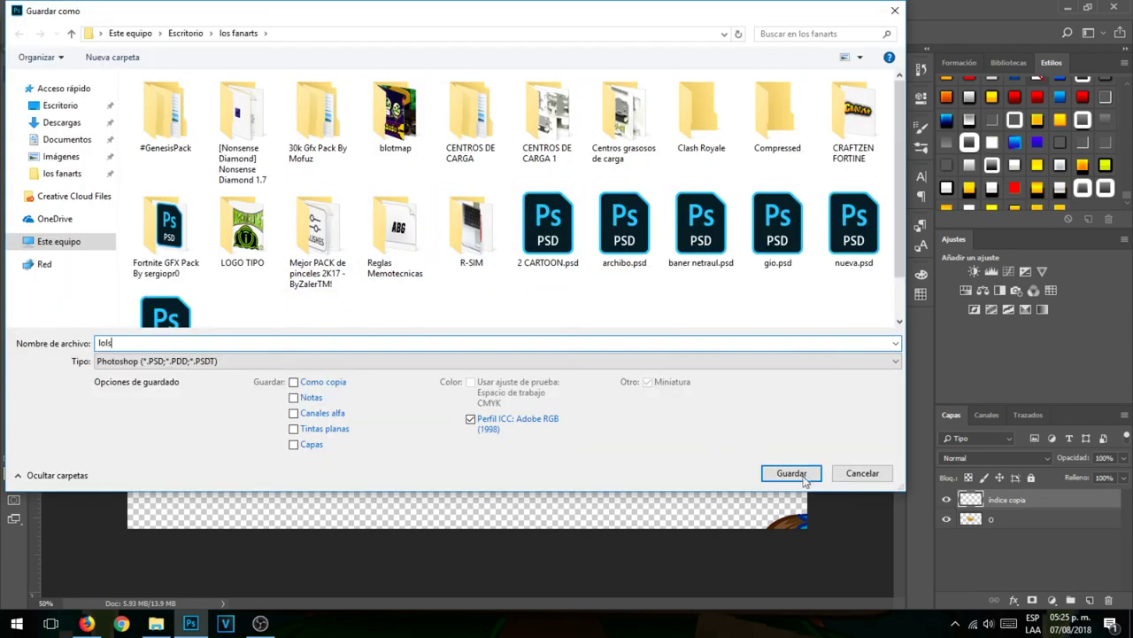